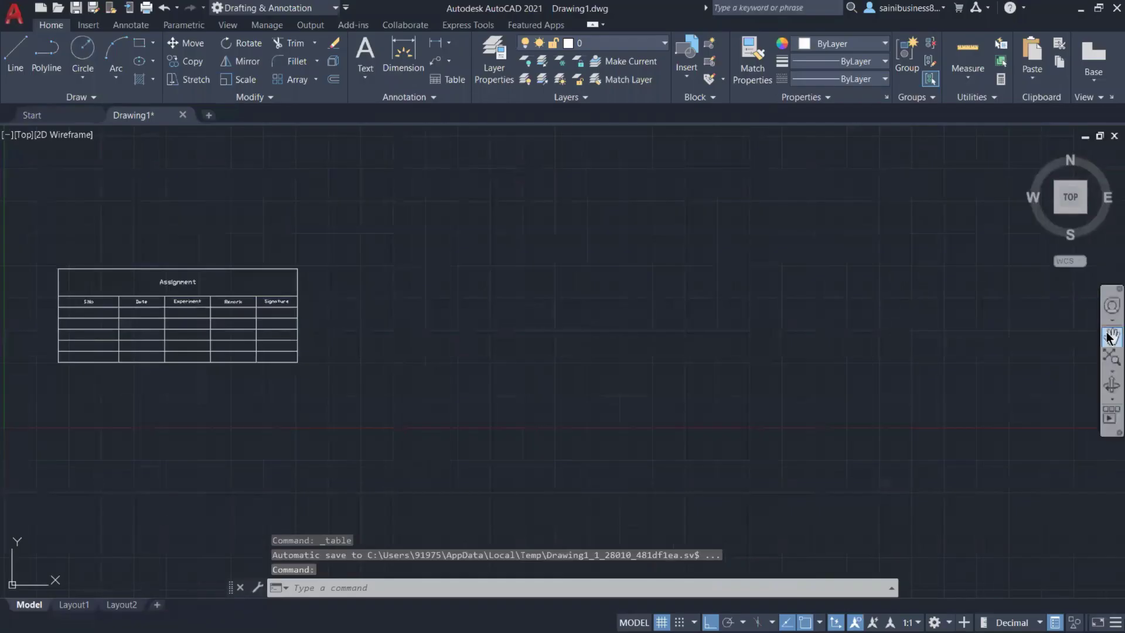
Pan the Drawing1 view to reposition the Assignment table on screen.
{"action": "left_click", "coordinate": [1112, 336]}
{"action": "left_click_drag", "start_coordinate": [340, 352], "coordinate": [647, 338]}
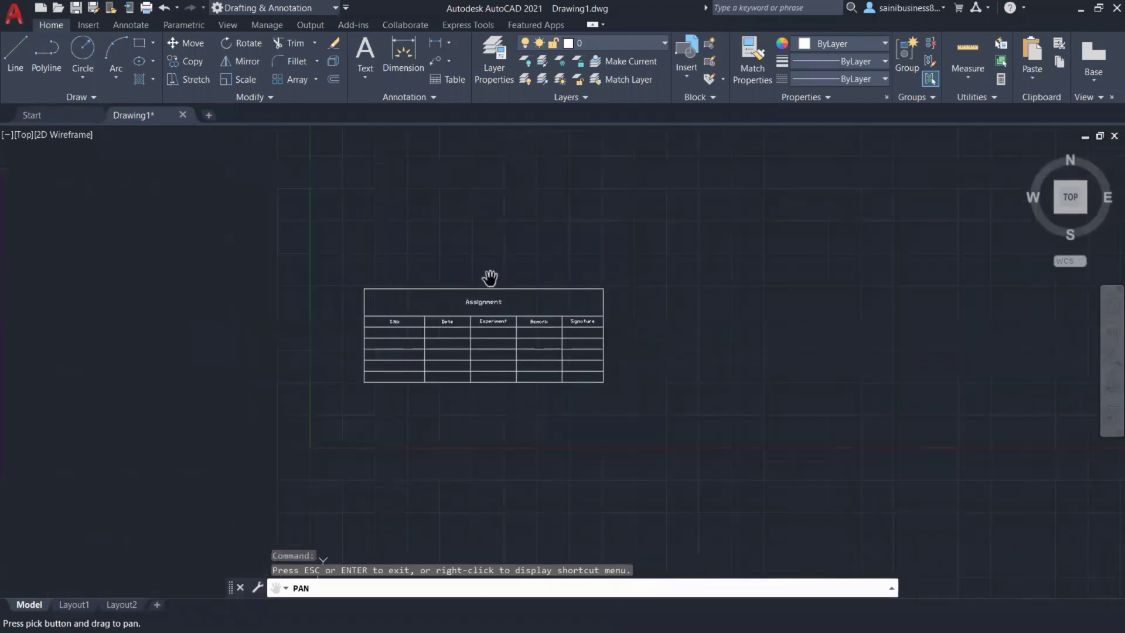
{"action": "scroll", "coordinate": [490, 280], "scroll_direction": "up", "scroll_amount": 2}
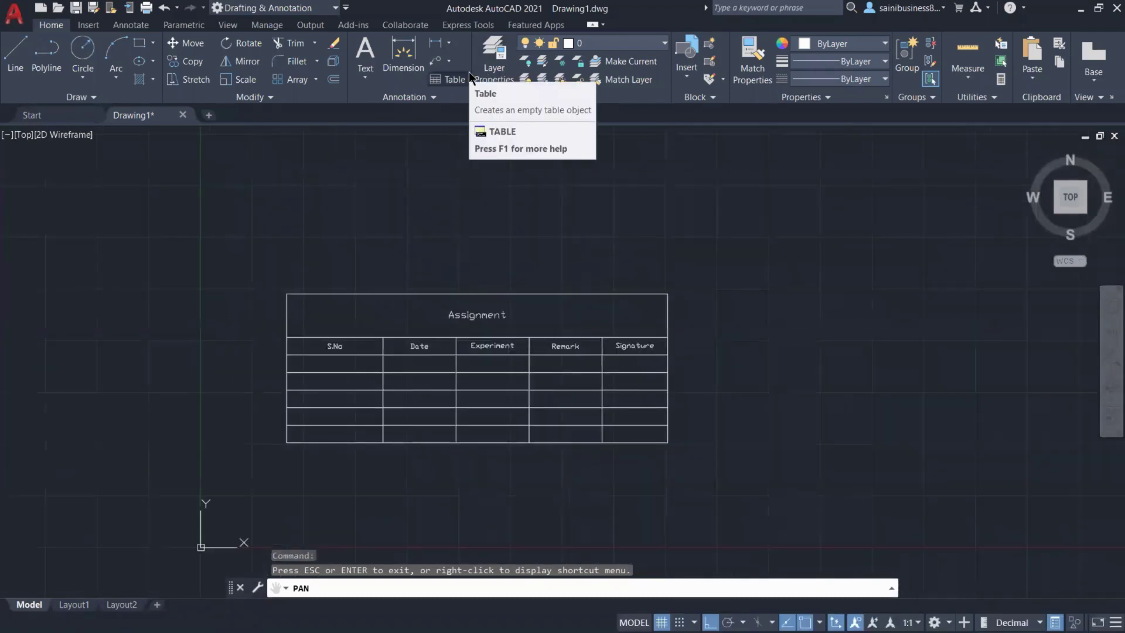
{"action": "key", "text": "Escape"}
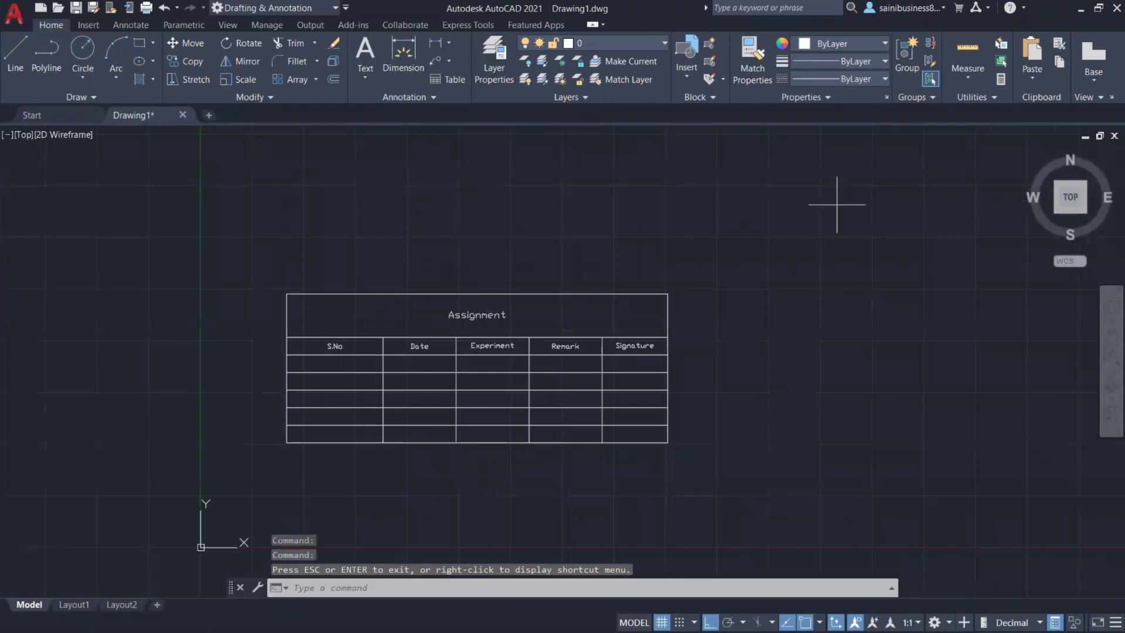
{"action": "key", "text": "ctrl+a"}
{"action": "key", "text": "Escape"}
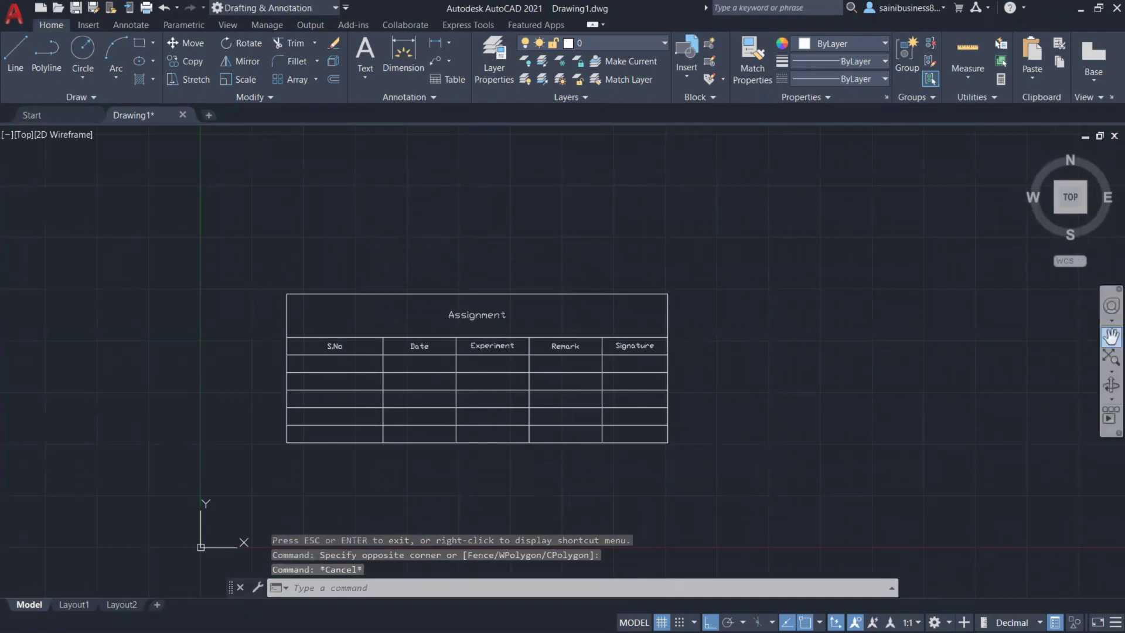
{"action": "left_click", "coordinate": [1112, 335]}
{"action": "left_click_drag", "start_coordinate": [967, 390], "coordinate": [577, 340]}
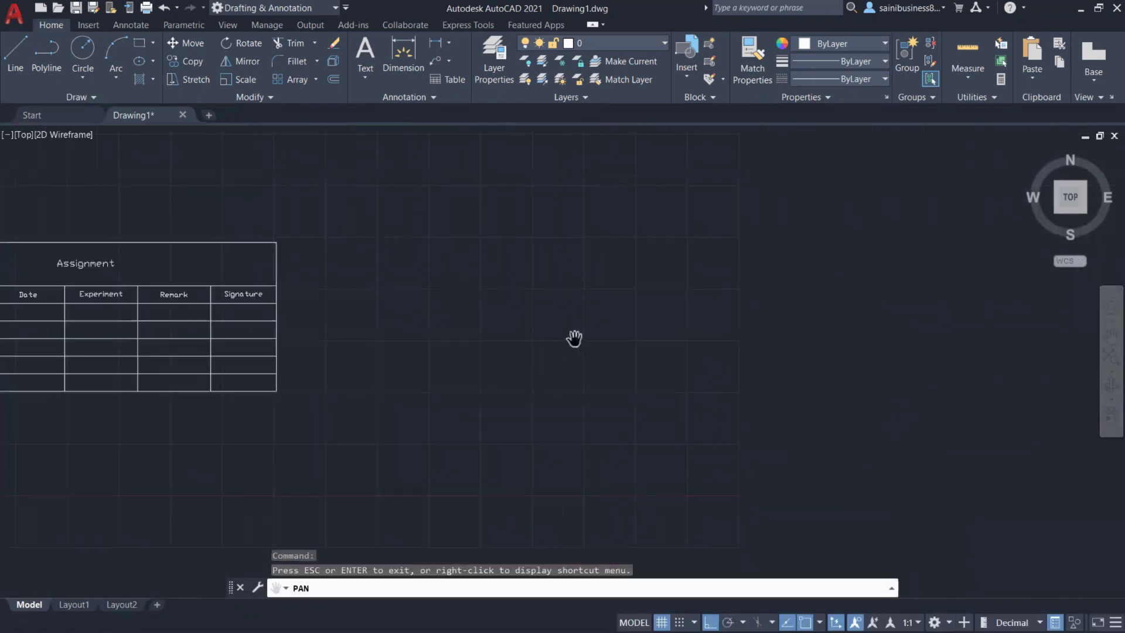
{"action": "key", "text": "Escape"}
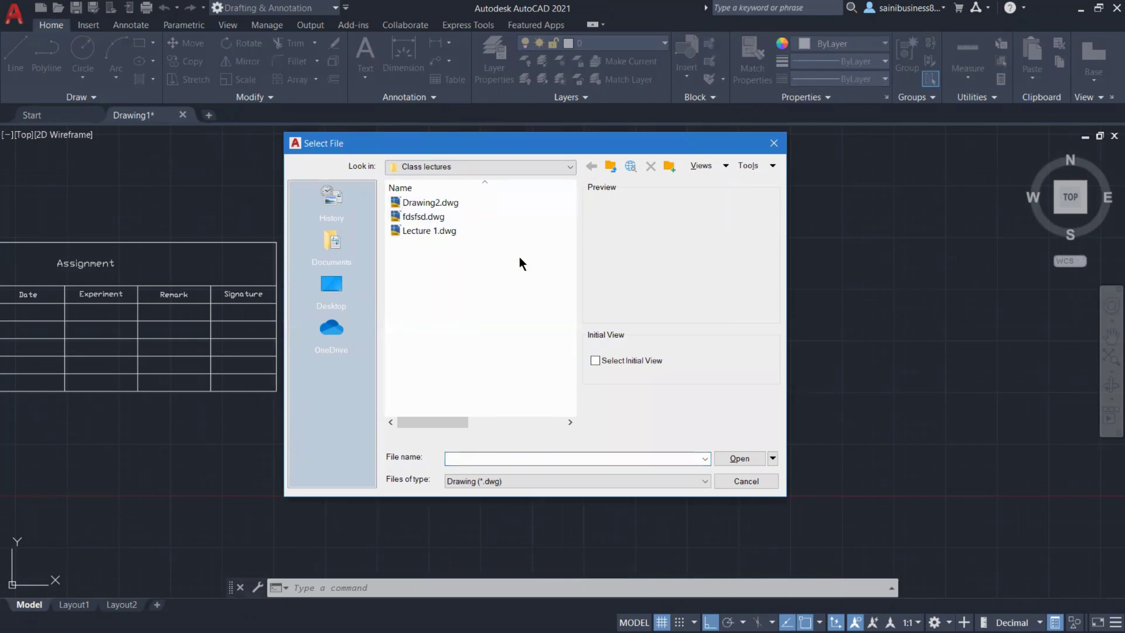
Go up to the Floor plans folder and open Floor plan 3rd.dwg.
{"action": "key", "text": "BackSpace"}
{"action": "scroll", "coordinate": [470, 269], "scroll_direction": "down", "scroll_amount": 1}
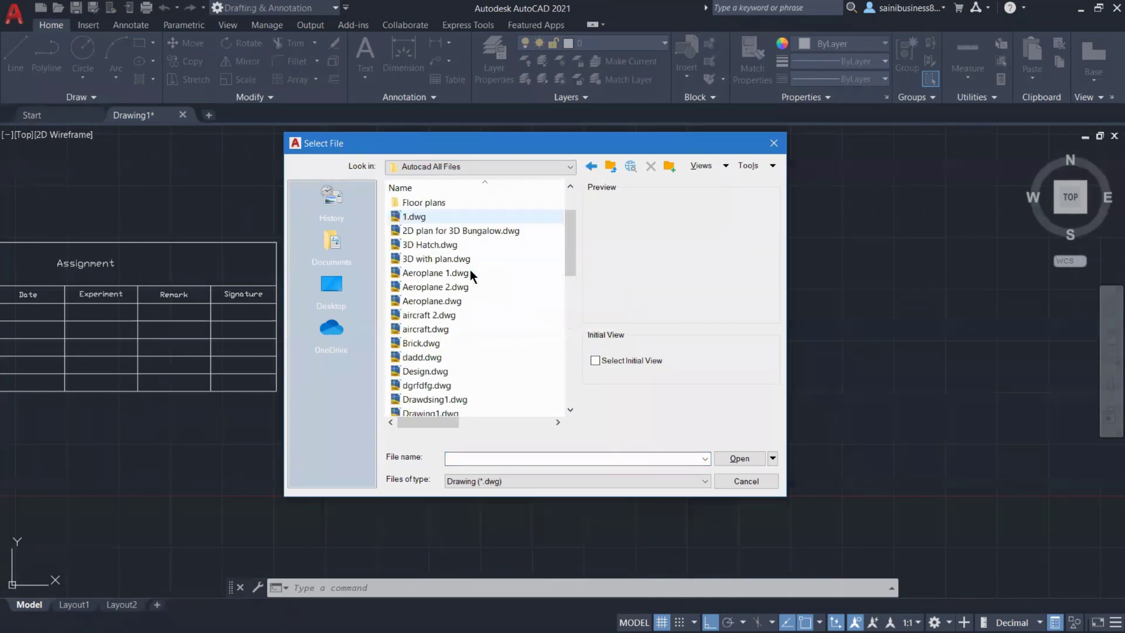
{"action": "scroll", "coordinate": [470, 270], "scroll_direction": "up", "scroll_amount": 1}
{"action": "double_click", "coordinate": [439, 256]}
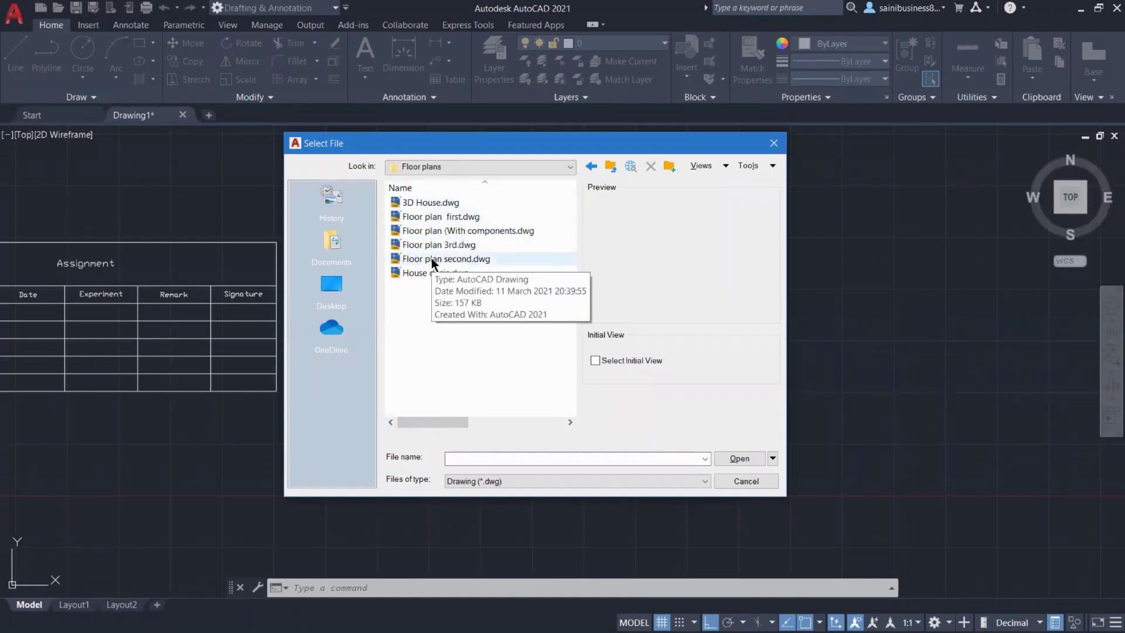
{"action": "left_click", "coordinate": [432, 258]}
{"action": "left_click", "coordinate": [414, 272]}
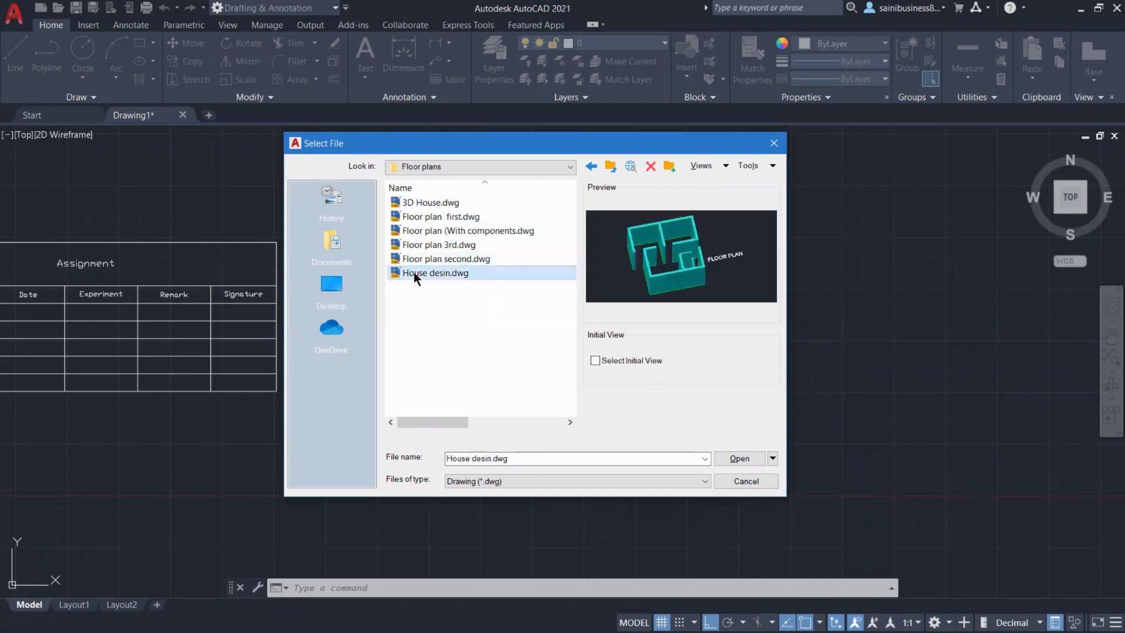
{"action": "left_click", "coordinate": [426, 244]}
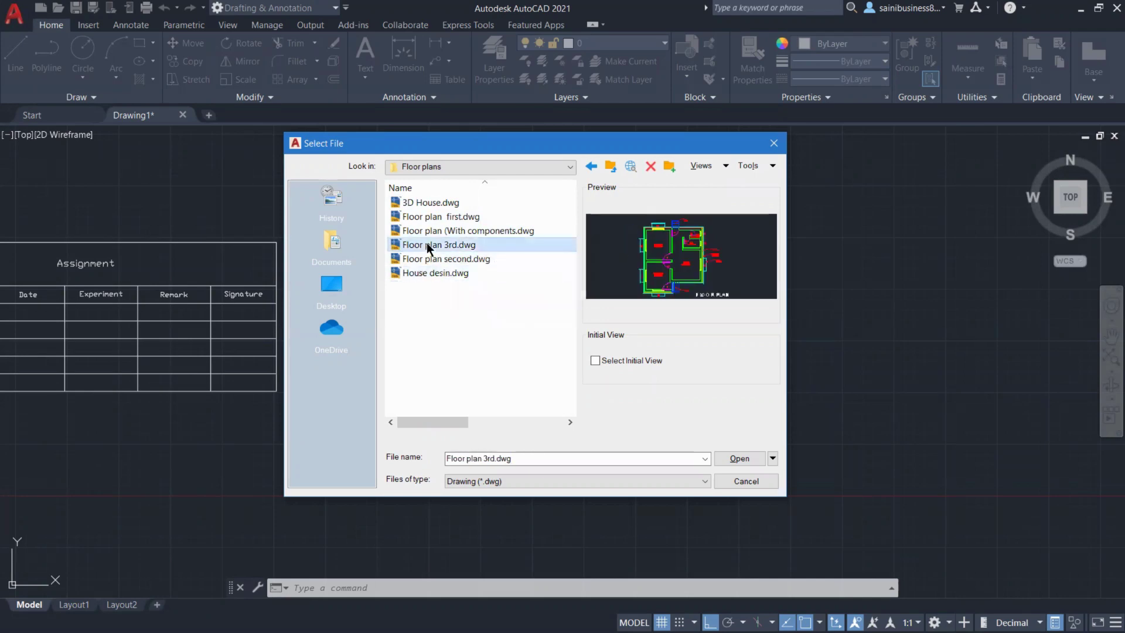
{"action": "left_click", "coordinate": [734, 461]}
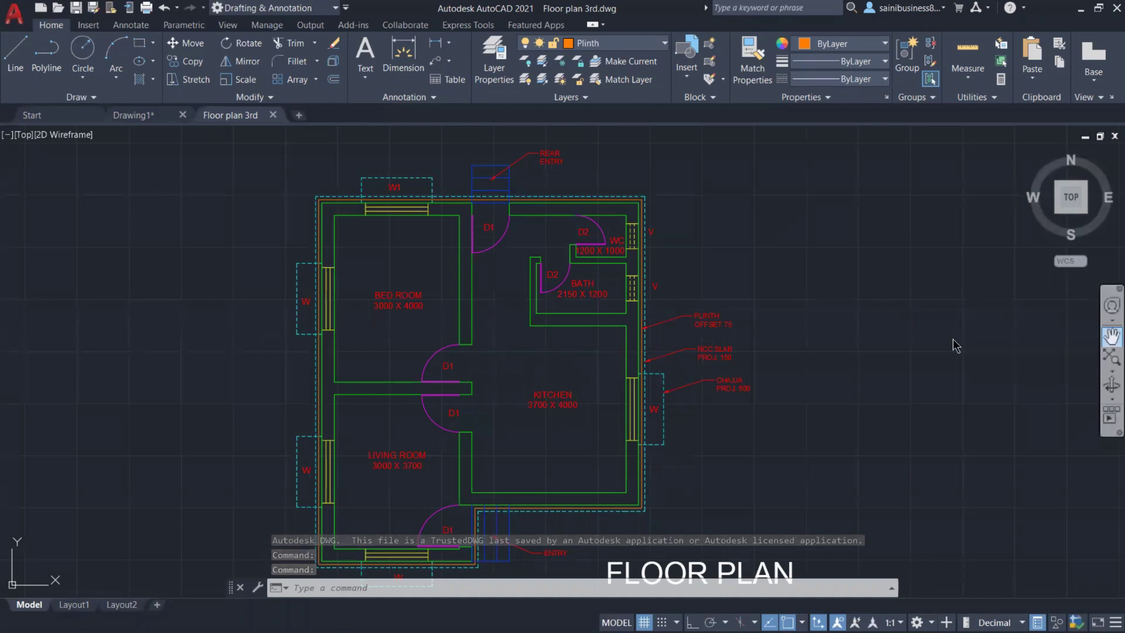
Shift the floor plan up and right, then collapse the ribbon to panel titles only.
{"action": "left_click", "coordinate": [1112, 336]}
{"action": "left_click_drag", "start_coordinate": [857, 357], "coordinate": [879, 317]}
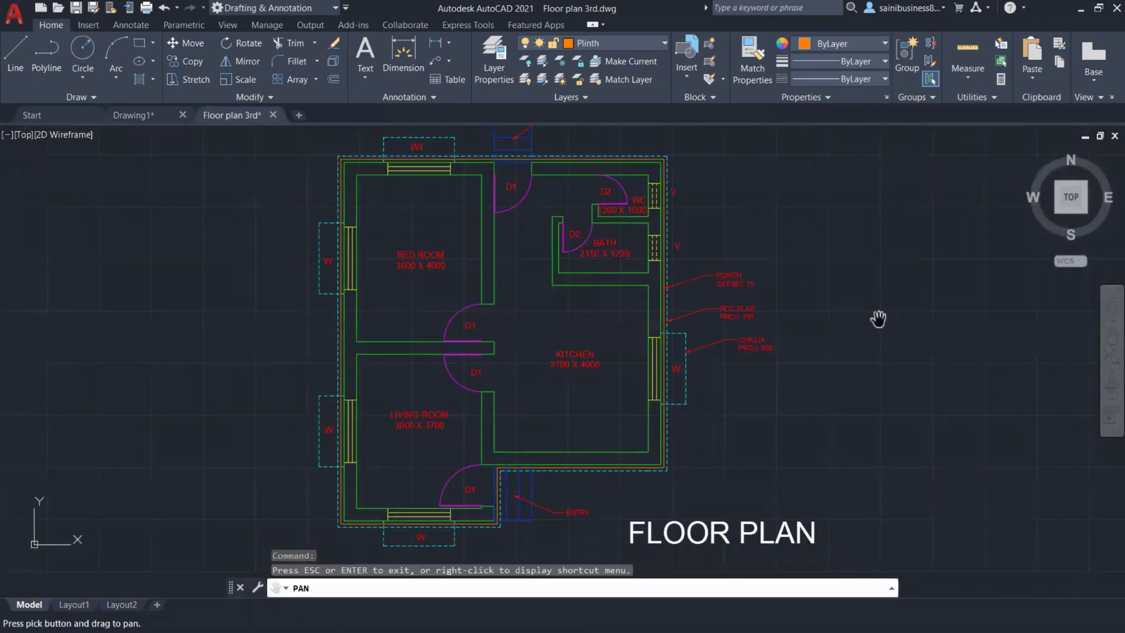
{"action": "key", "text": "Escape"}
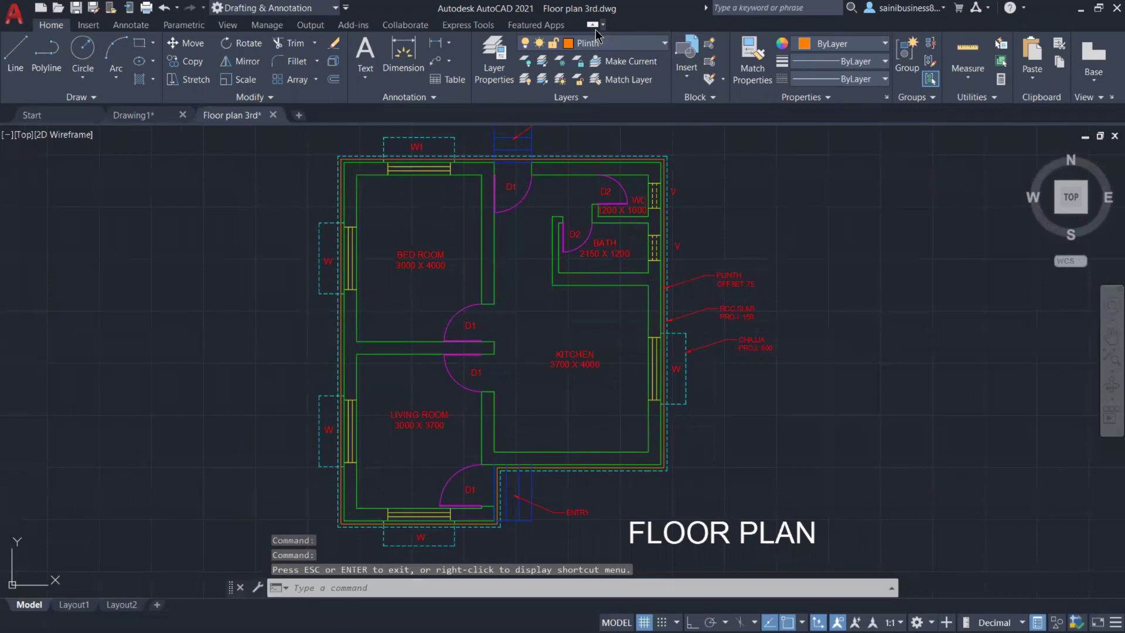
{"action": "left_click", "coordinate": [596, 29]}
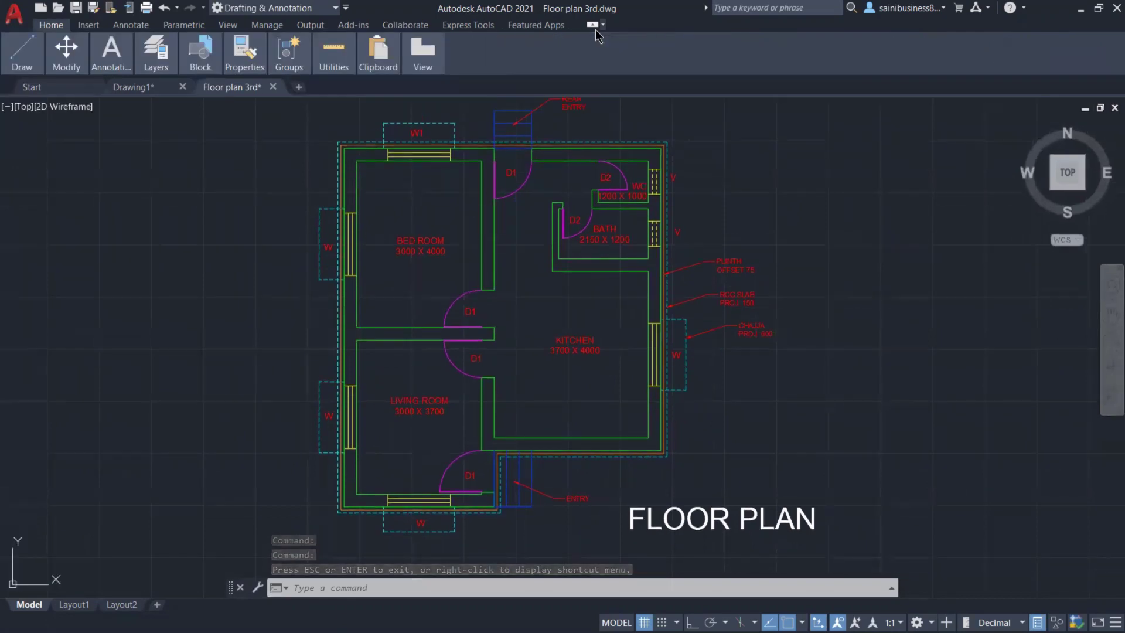
{"action": "left_click", "coordinate": [595, 30]}
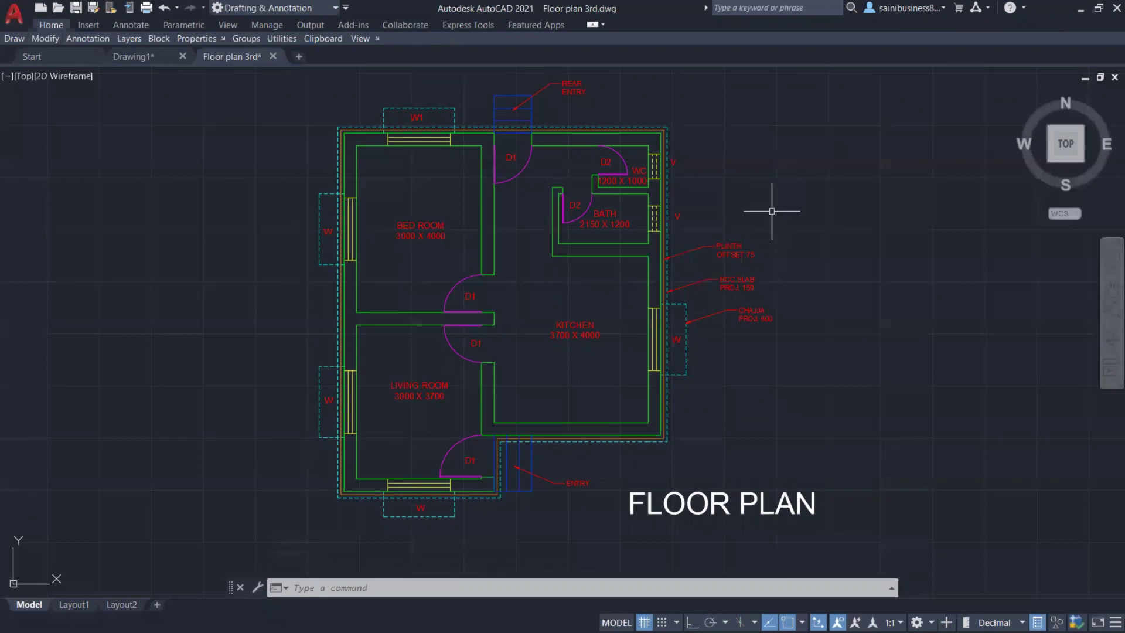
{"action": "scroll", "coordinate": [772, 211], "scroll_direction": "up", "scroll_amount": 2}
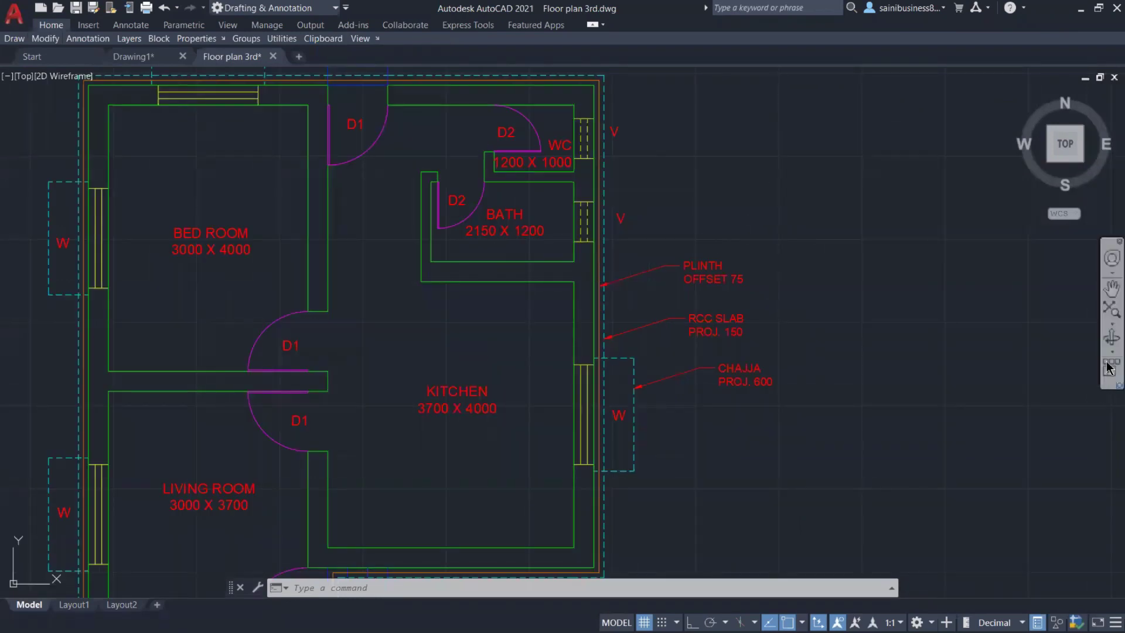
Pan the floor plan right and back left, dragging a selection window on empty canvas.
{"action": "left_click", "coordinate": [1112, 288]}
{"action": "left_click_drag", "start_coordinate": [793, 269], "coordinate": [897, 277]}
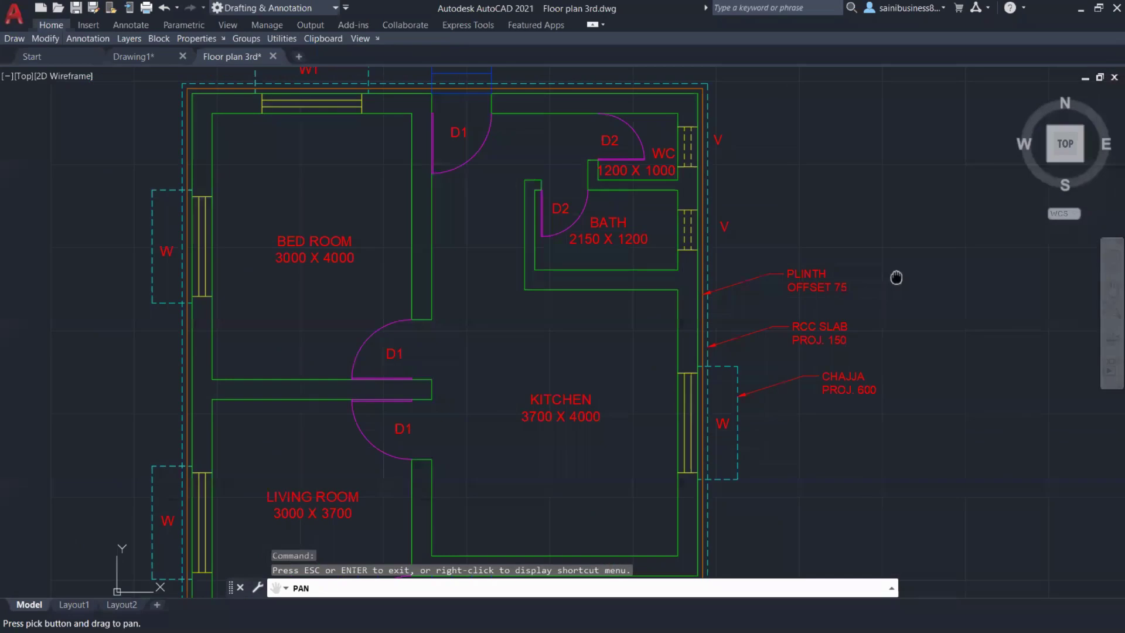
{"action": "scroll", "coordinate": [880, 275], "scroll_direction": "down", "scroll_amount": 3}
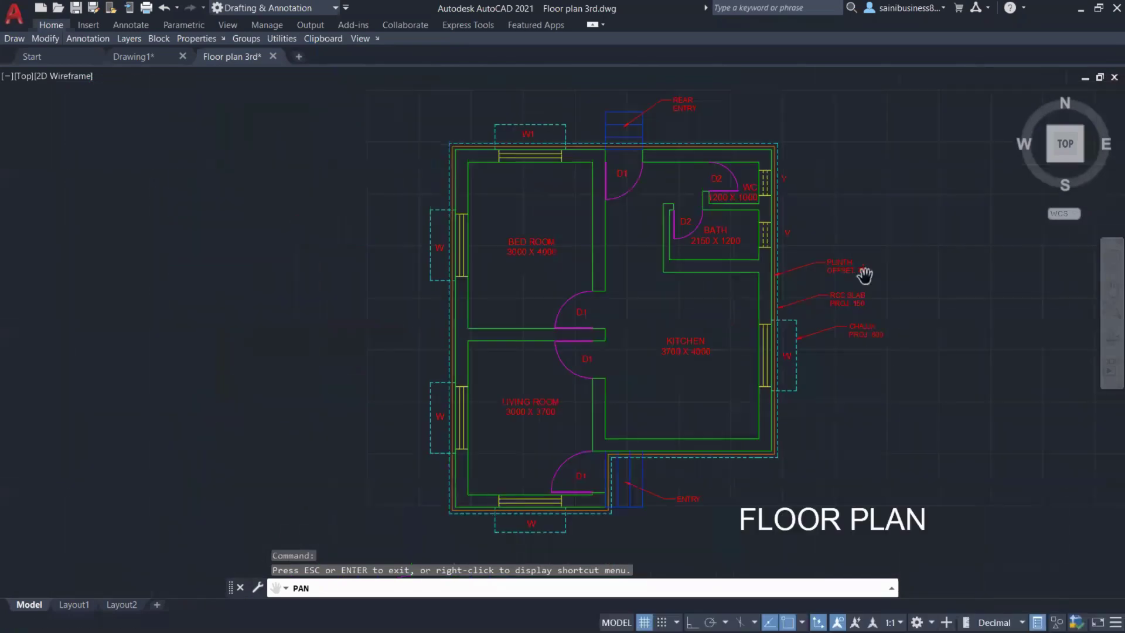
{"action": "key", "text": "Escape"}
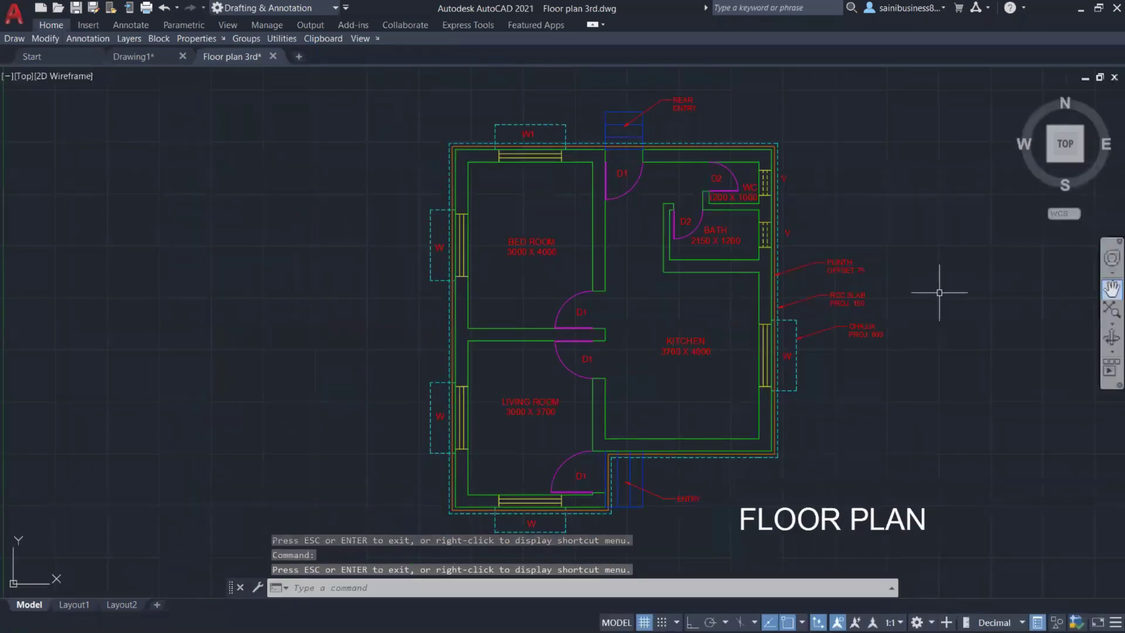
{"action": "left_click", "coordinate": [915, 292]}
{"action": "left_click_drag", "start_coordinate": [914, 291], "coordinate": [1105, 293]}
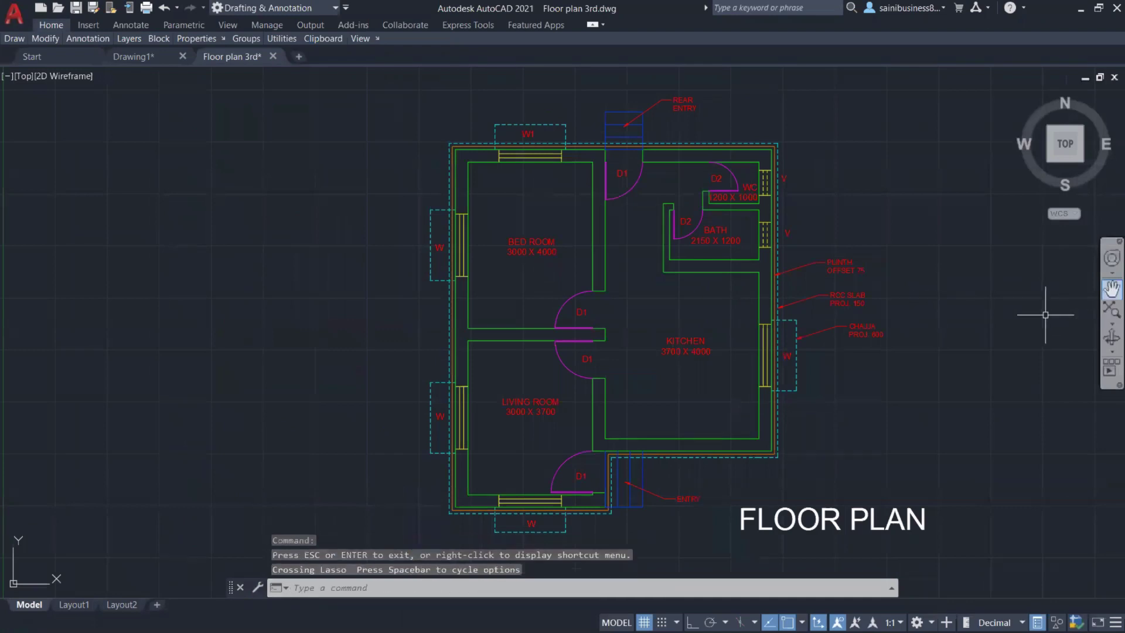
{"action": "left_click", "coordinate": [1111, 289]}
{"action": "left_click_drag", "start_coordinate": [975, 292], "coordinate": [886, 294]}
{"action": "key", "text": "Escape"}
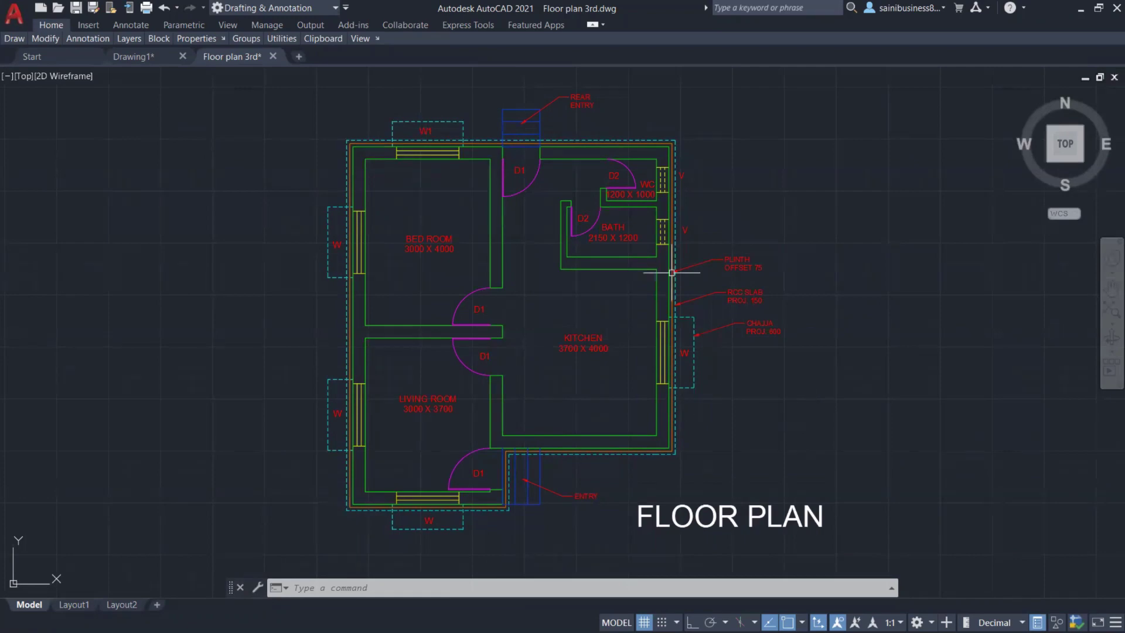
Zoom in and out until bedroom, kitchen, living room, bath and WC all fit.
{"action": "scroll", "coordinate": [672, 261], "scroll_direction": "up", "scroll_amount": 2}
{"action": "scroll", "coordinate": [662, 260], "scroll_direction": "up", "scroll_amount": 2}
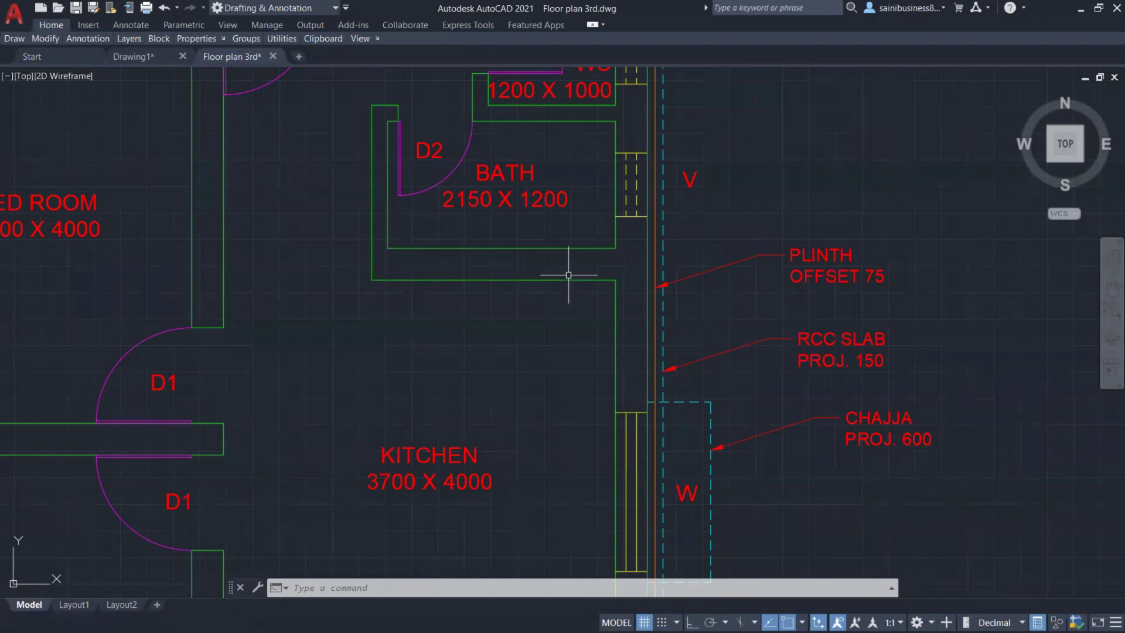
{"action": "scroll", "coordinate": [569, 275], "scroll_direction": "down", "scroll_amount": 1}
{"action": "scroll", "coordinate": [568, 275], "scroll_direction": "down", "scroll_amount": 3}
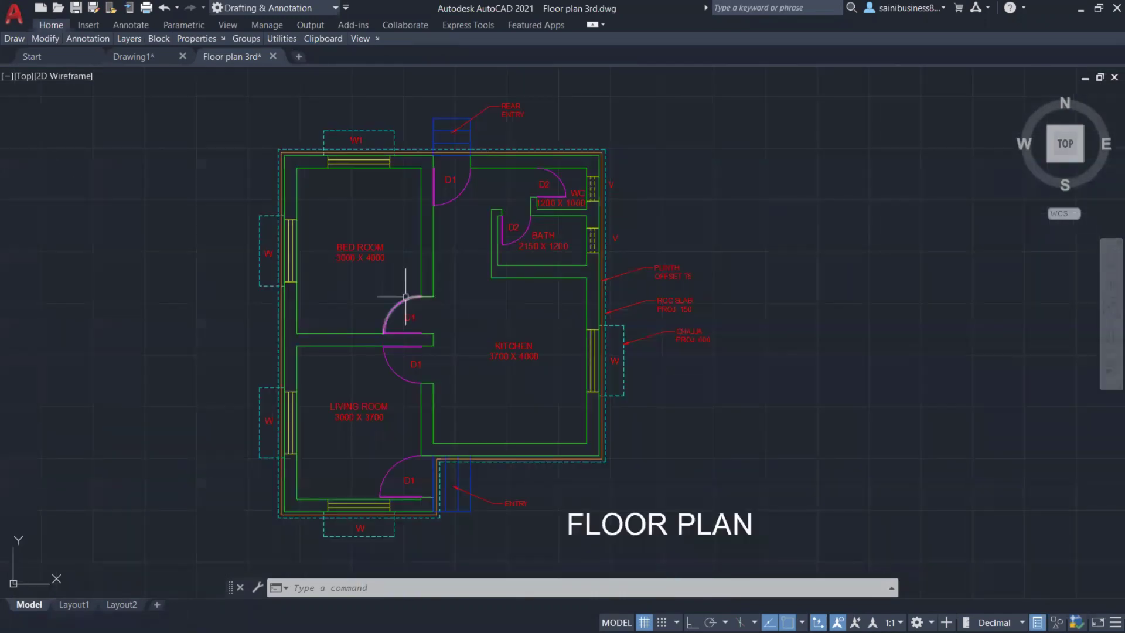
{"action": "scroll", "coordinate": [404, 297], "scroll_direction": "up", "scroll_amount": 2}
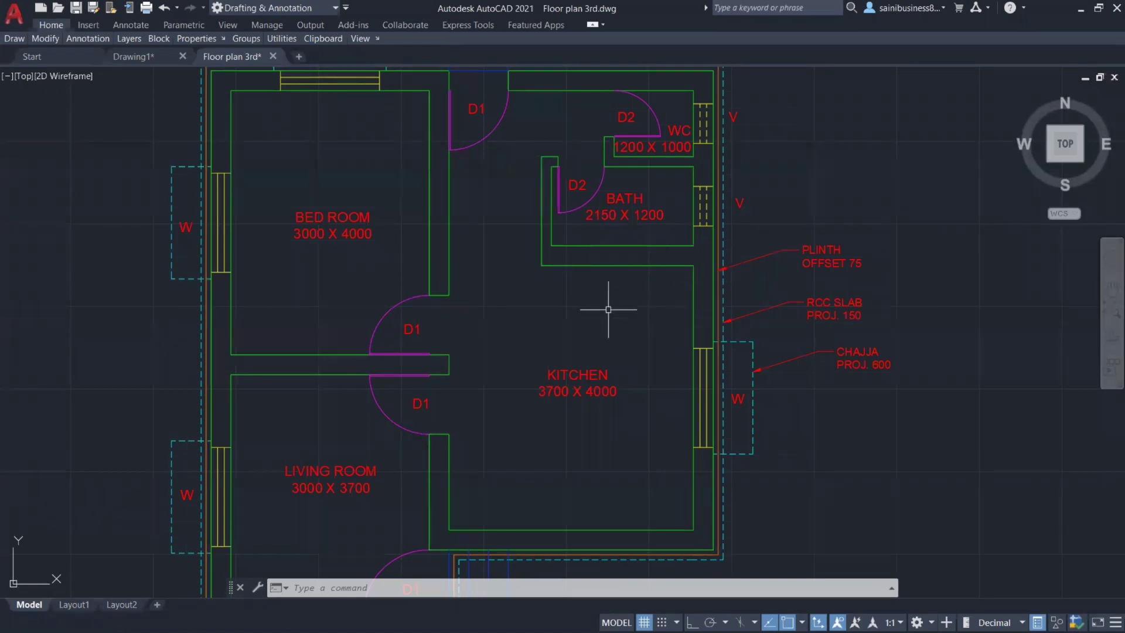
{"action": "scroll", "coordinate": [608, 309], "scroll_direction": "down", "scroll_amount": 2}
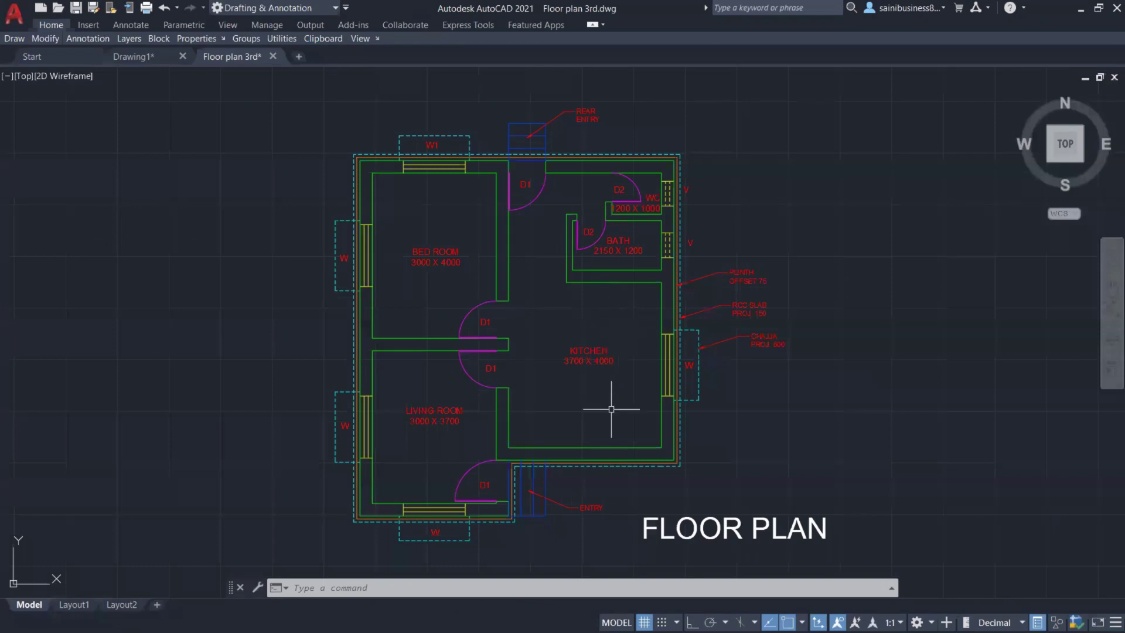
{"action": "scroll", "coordinate": [402, 396], "scroll_direction": "up", "scroll_amount": 2}
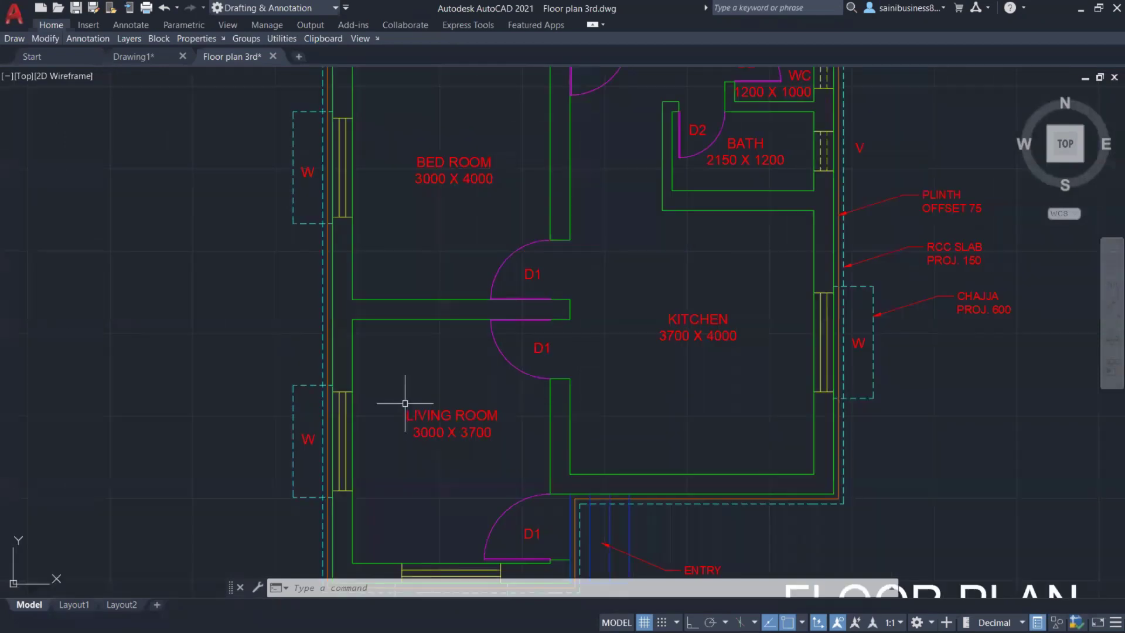
{"action": "scroll", "coordinate": [553, 282], "scroll_direction": "up", "scroll_amount": 2}
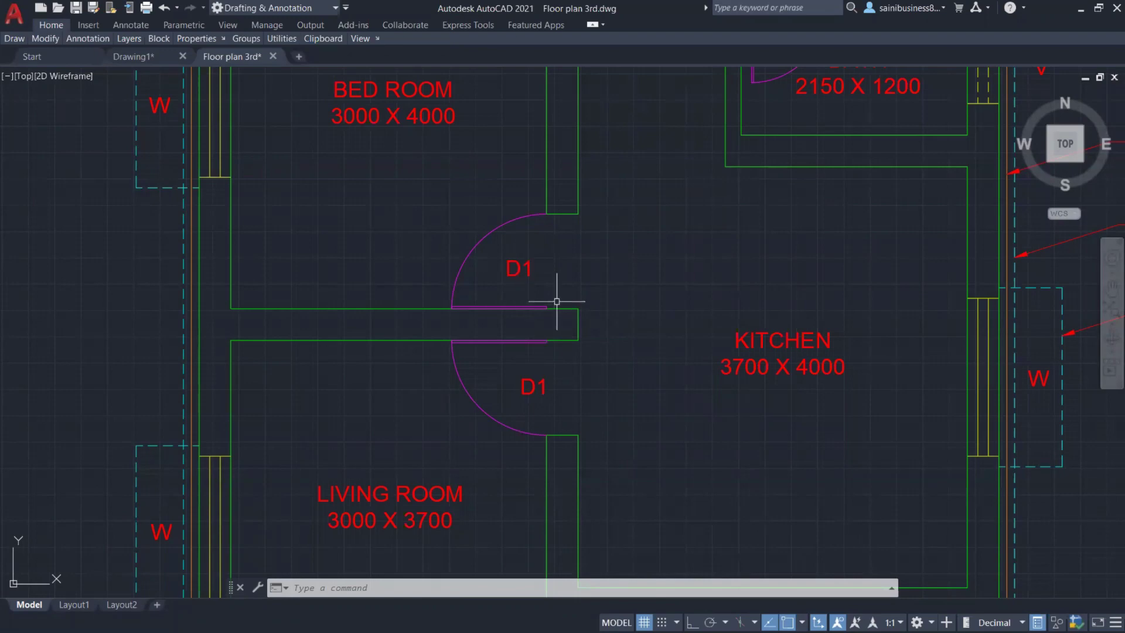
{"action": "scroll", "coordinate": [674, 405], "scroll_direction": "down", "scroll_amount": 2}
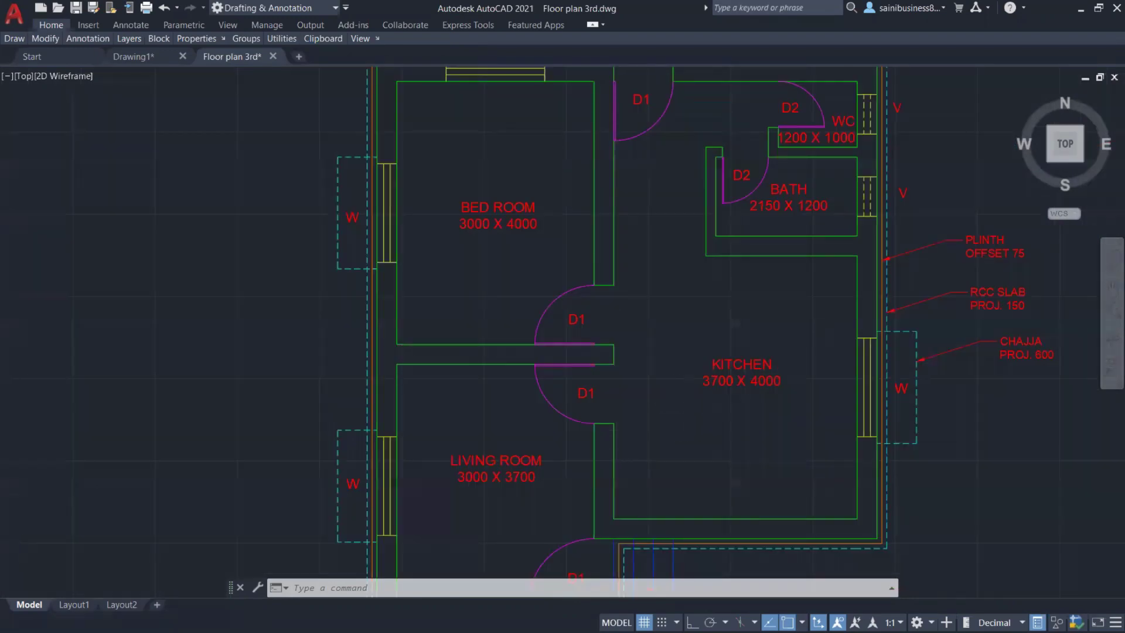
{"action": "scroll", "coordinate": [687, 408], "scroll_direction": "down", "scroll_amount": 2}
{"action": "scroll", "coordinate": [738, 210], "scroll_direction": "up", "scroll_amount": 2}
{"action": "scroll", "coordinate": [738, 210], "scroll_direction": "up", "scroll_amount": 2}
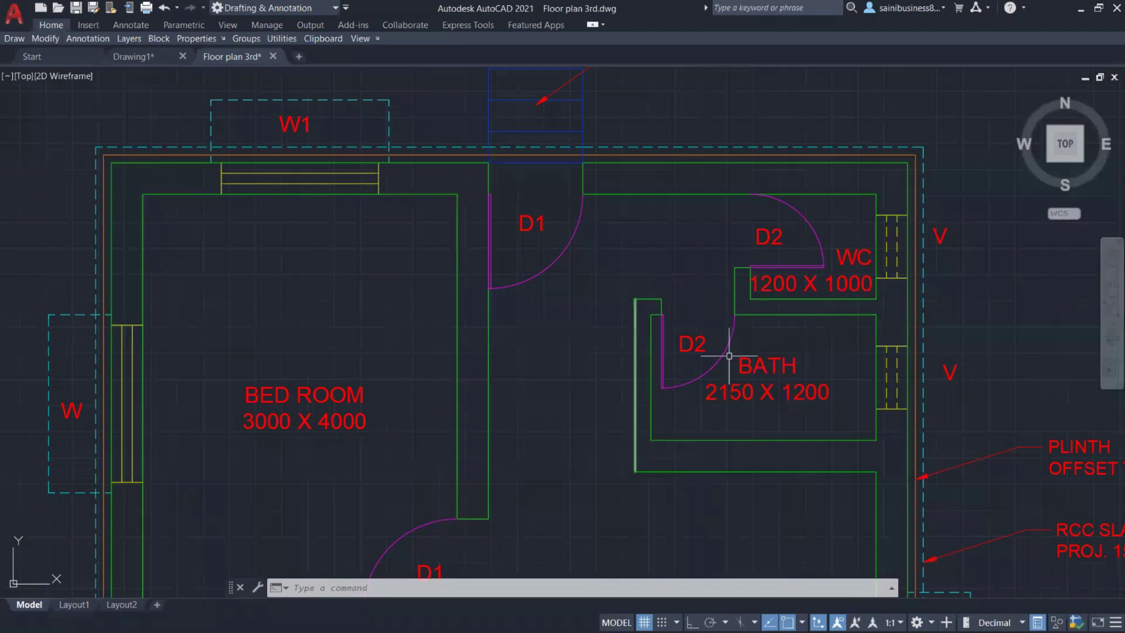
{"action": "scroll", "coordinate": [716, 359], "scroll_direction": "up", "scroll_amount": 2}
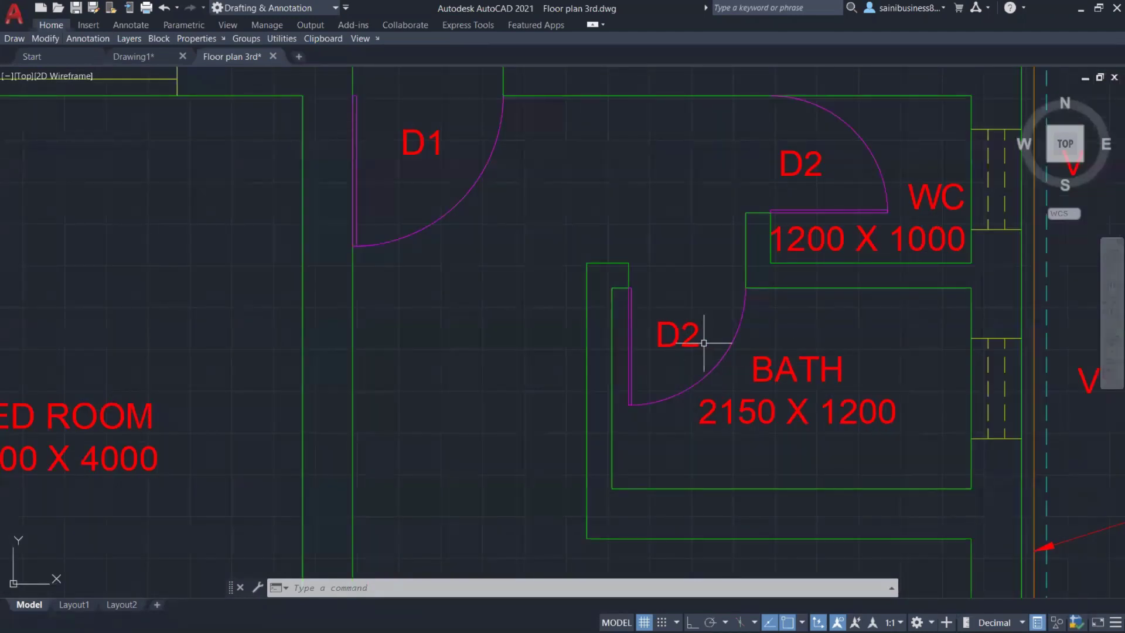
{"action": "scroll", "coordinate": [673, 376], "scroll_direction": "down", "scroll_amount": 2}
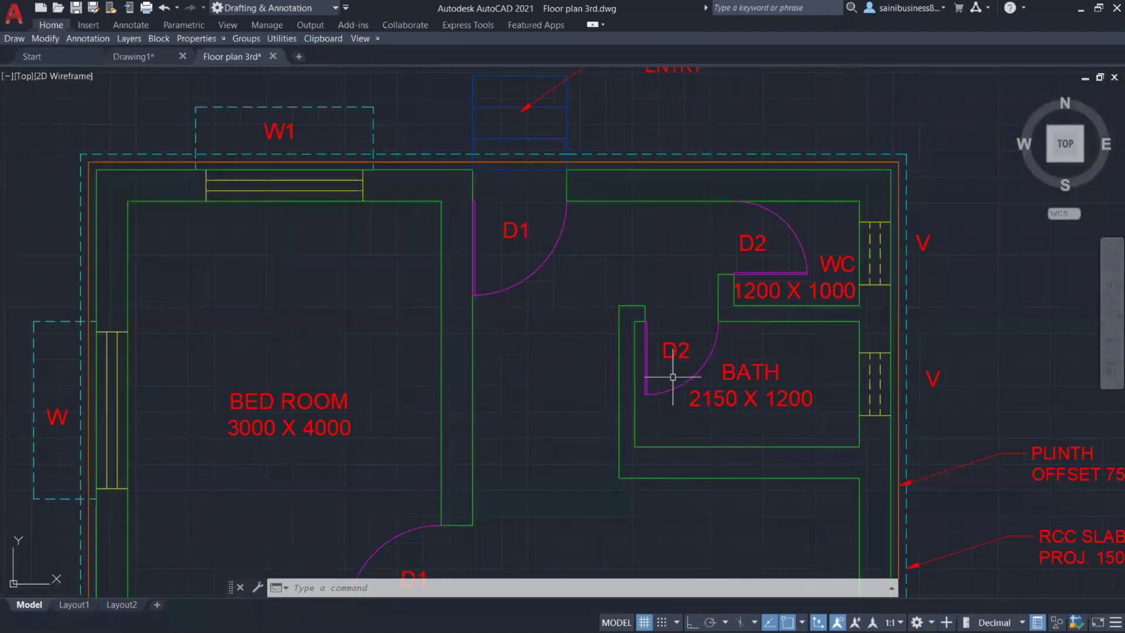
{"action": "scroll", "coordinate": [673, 376], "scroll_direction": "down", "scroll_amount": 4}
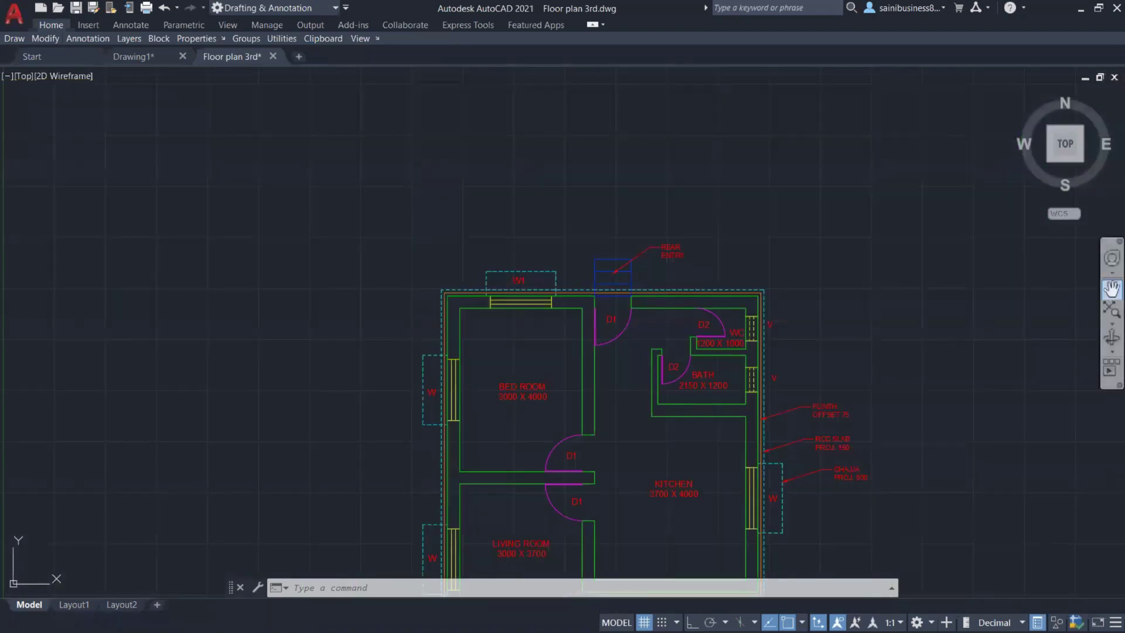
{"action": "left_click", "coordinate": [829, 440]}
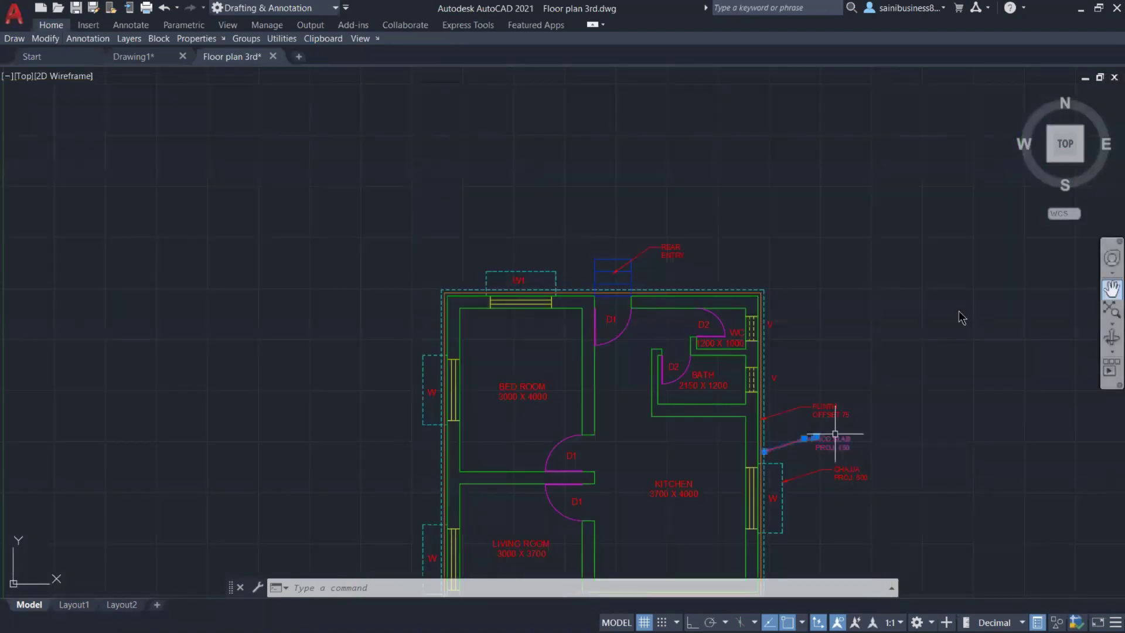
{"action": "left_click", "coordinate": [1109, 290]}
{"action": "key", "text": "Escape"}
{"action": "key", "text": "Escape"}
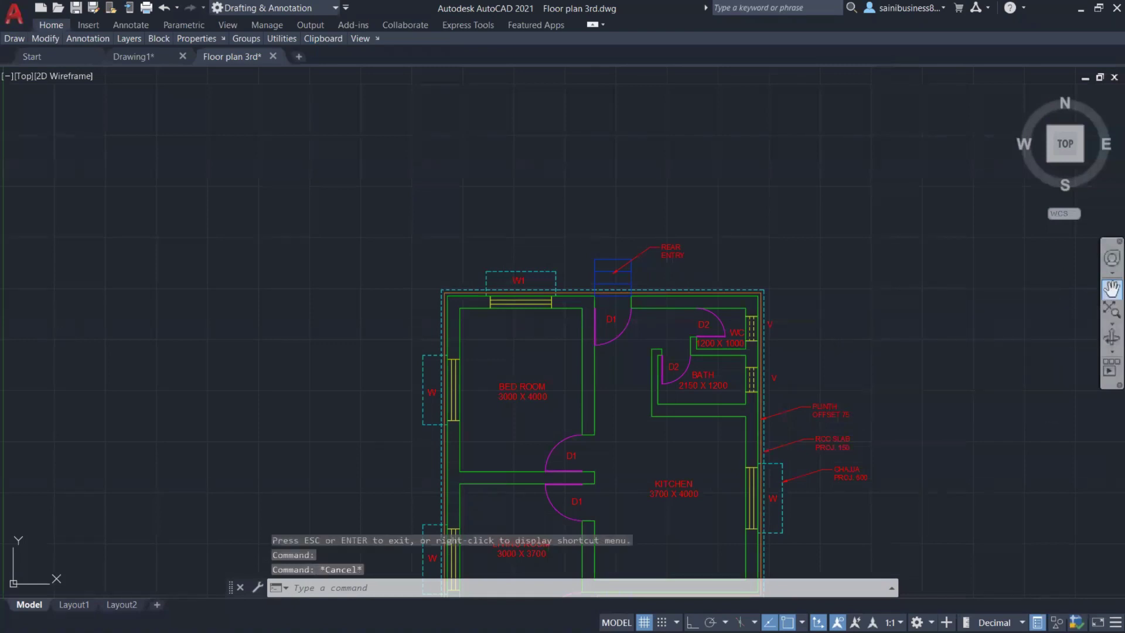
{"action": "left_click", "coordinate": [1112, 289]}
{"action": "left_click_drag", "start_coordinate": [805, 466], "coordinate": [713, 339]}
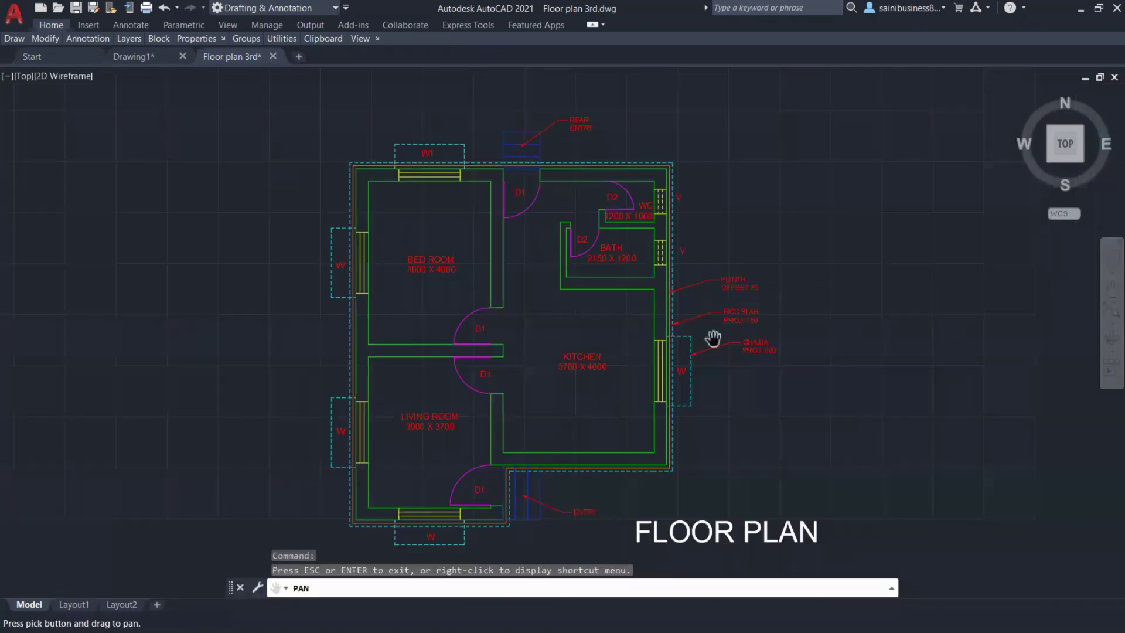
{"action": "scroll", "coordinate": [733, 445], "scroll_direction": "up", "scroll_amount": 2}
{"action": "key", "text": "Escape"}
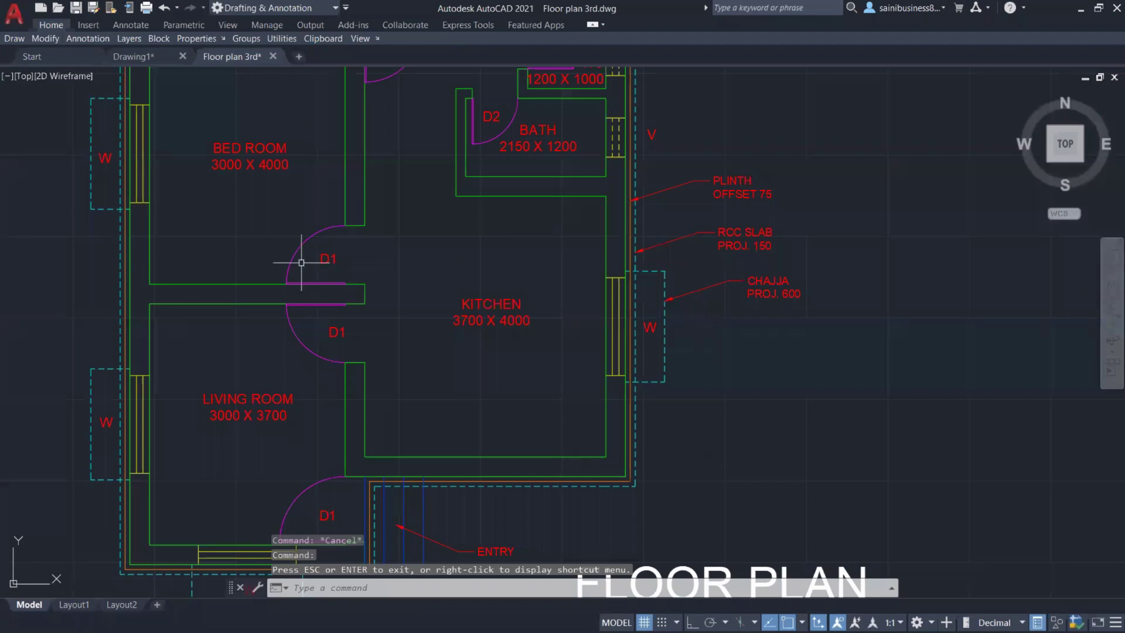
{"action": "scroll", "coordinate": [67, 373], "scroll_direction": "up", "scroll_amount": 2}
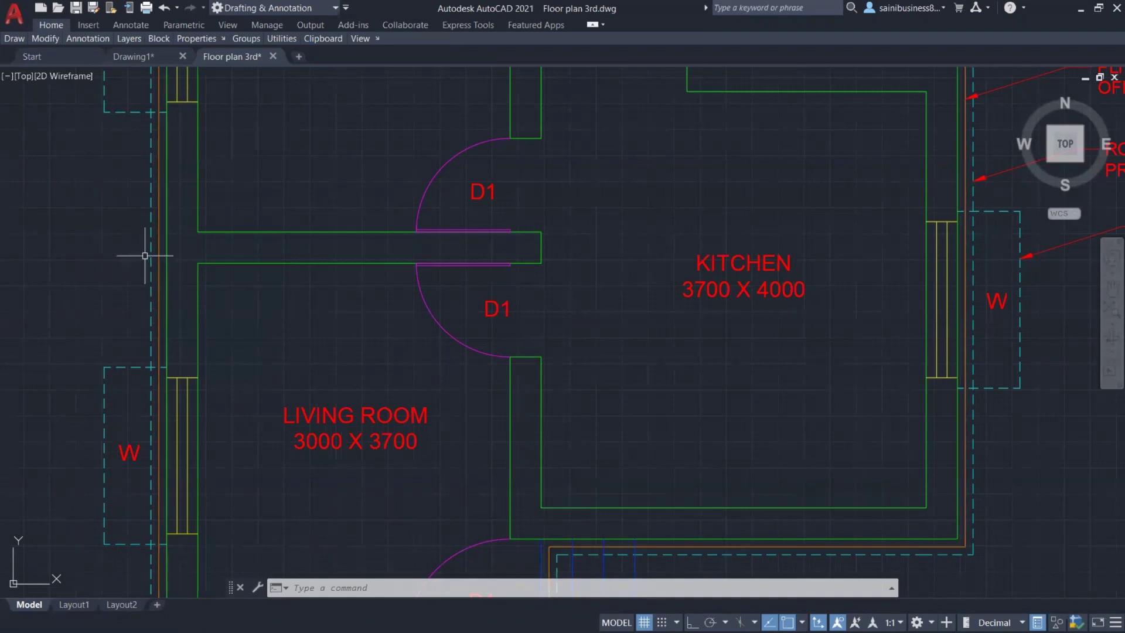
{"action": "scroll", "coordinate": [125, 263], "scroll_direction": "up", "scroll_amount": 2}
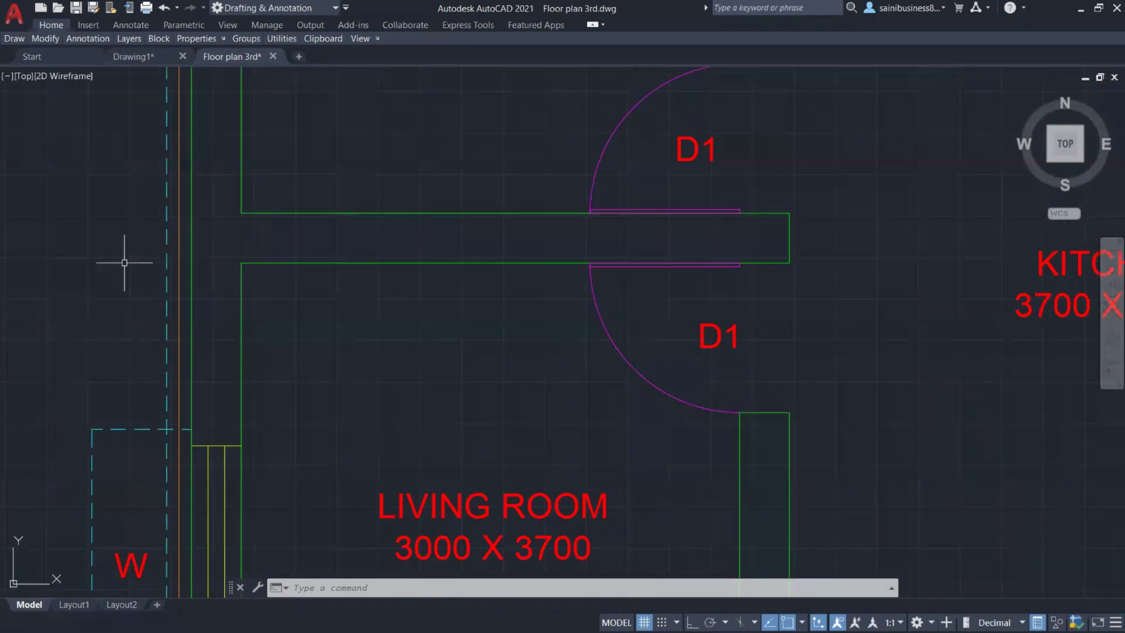
{"action": "scroll", "coordinate": [167, 239], "scroll_direction": "down", "scroll_amount": 2}
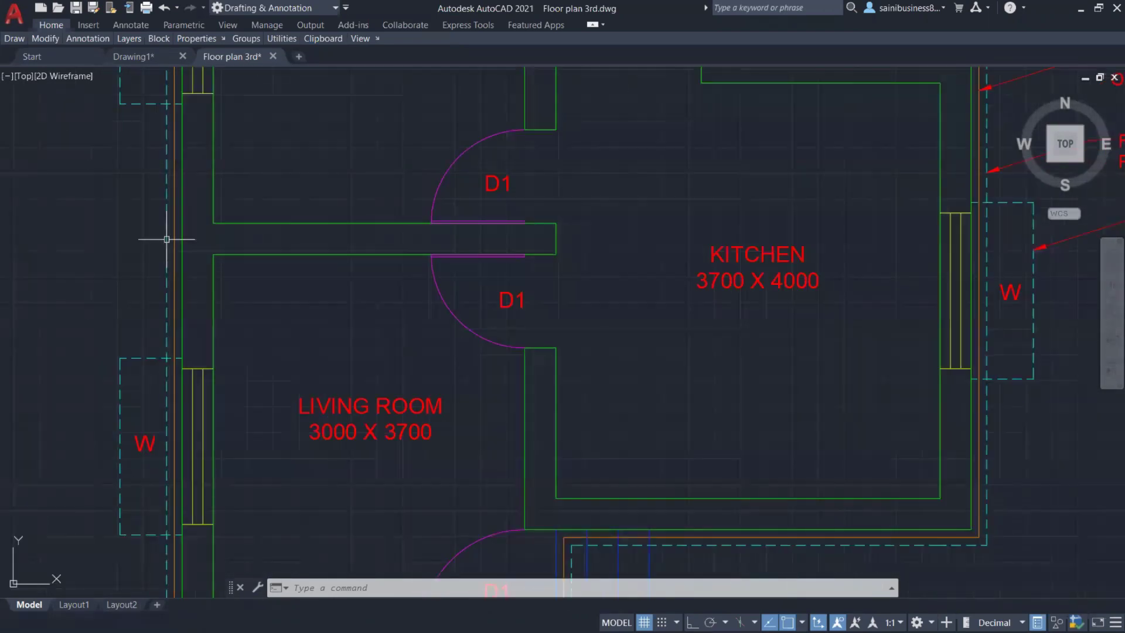
{"action": "scroll", "coordinate": [126, 494], "scroll_direction": "up", "scroll_amount": 2}
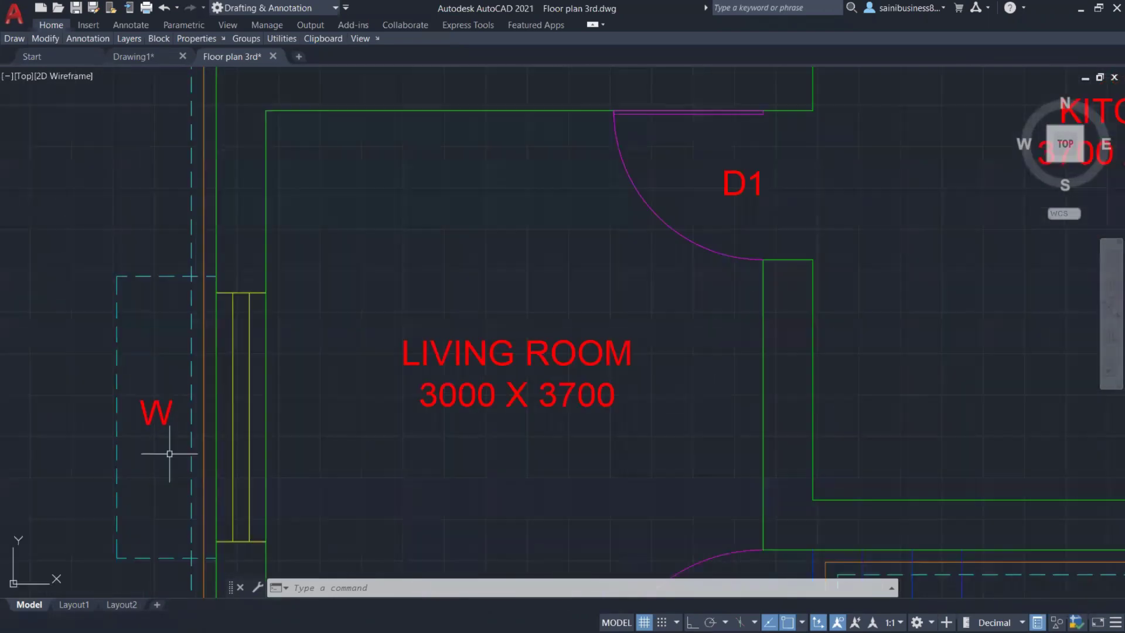
{"action": "scroll", "coordinate": [170, 454], "scroll_direction": "up", "scroll_amount": 2}
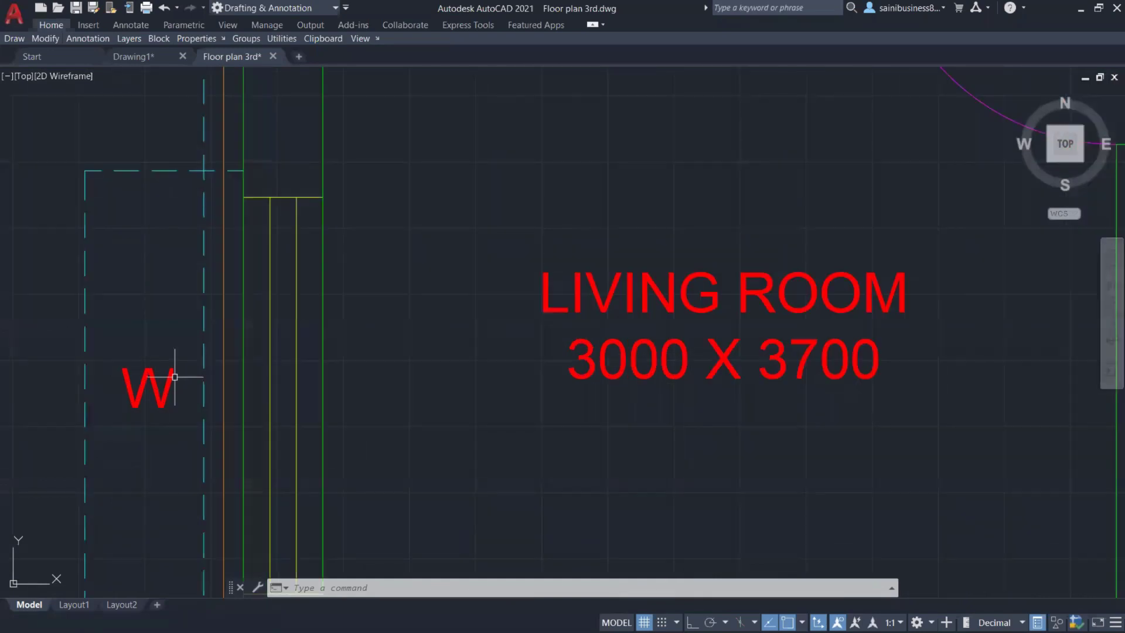
{"action": "scroll", "coordinate": [146, 396], "scroll_direction": "down", "scroll_amount": 2}
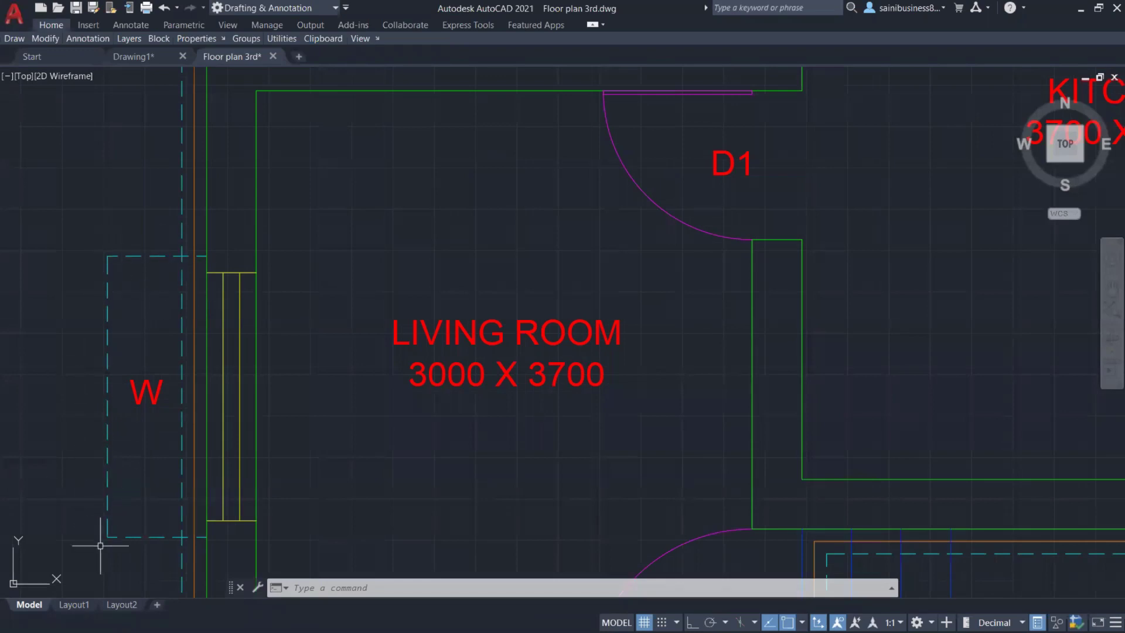
{"action": "scroll", "coordinate": [375, 408], "scroll_direction": "down", "scroll_amount": 3}
{"action": "scroll", "coordinate": [697, 428], "scroll_direction": "down", "scroll_amount": 2}
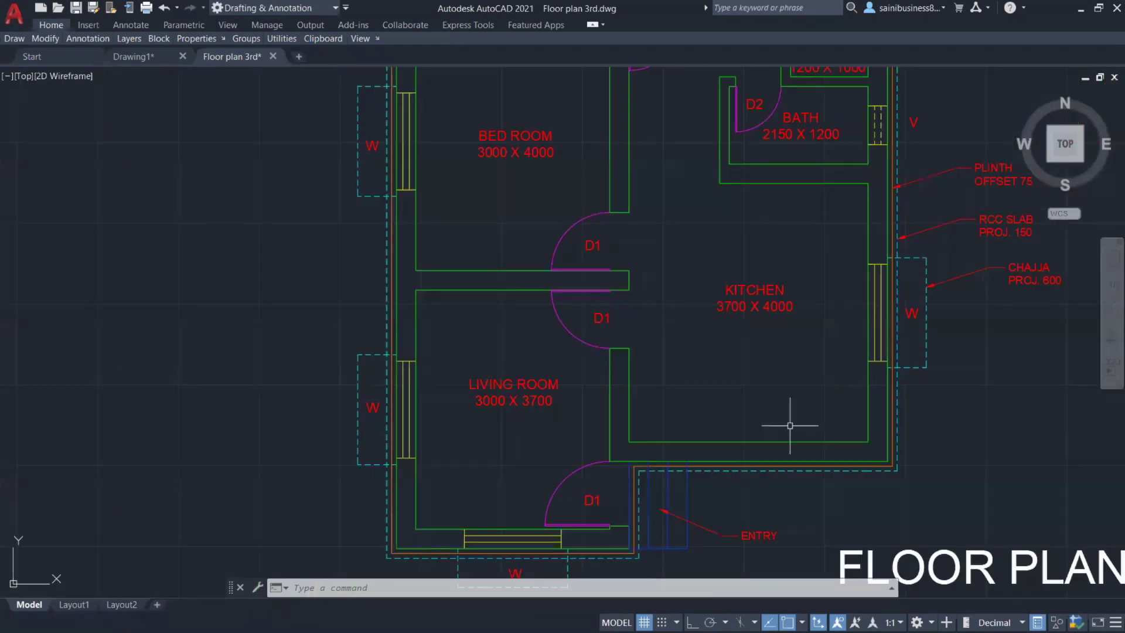
{"action": "scroll", "coordinate": [790, 426], "scroll_direction": "down", "scroll_amount": 2}
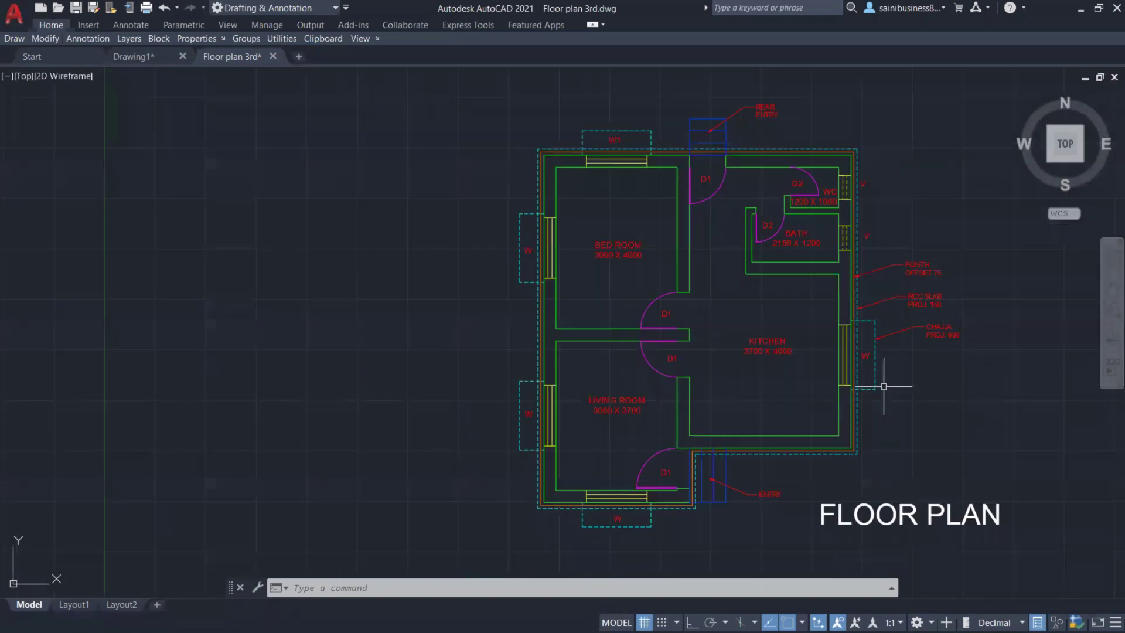
{"action": "scroll", "coordinate": [884, 386], "scroll_direction": "up", "scroll_amount": 2}
{"action": "scroll", "coordinate": [720, 350], "scroll_direction": "down", "scroll_amount": 2}
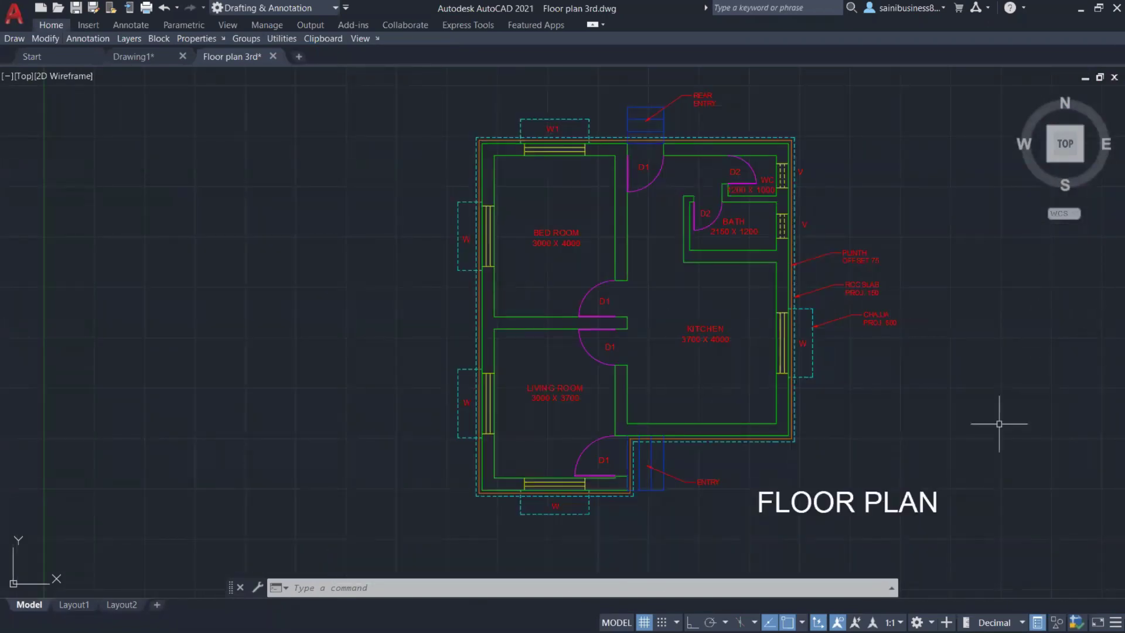
Hide and then re-show the Navigation Bar from the viewport controls menu.
{"action": "left_click", "coordinate": [8, 76]}
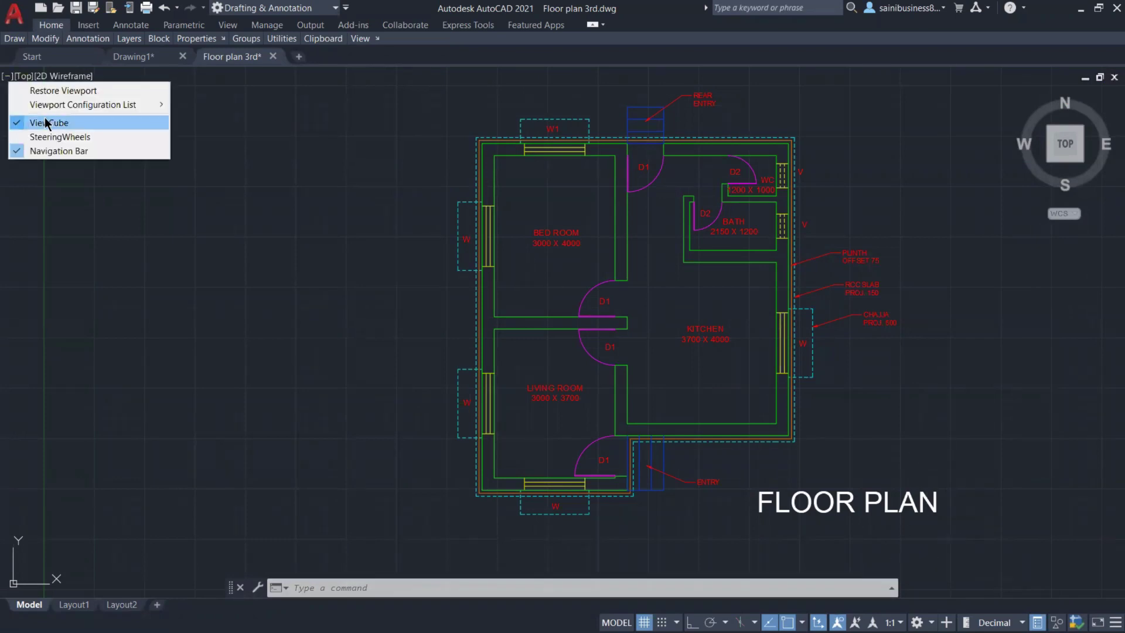
{"action": "left_click", "coordinate": [58, 148]}
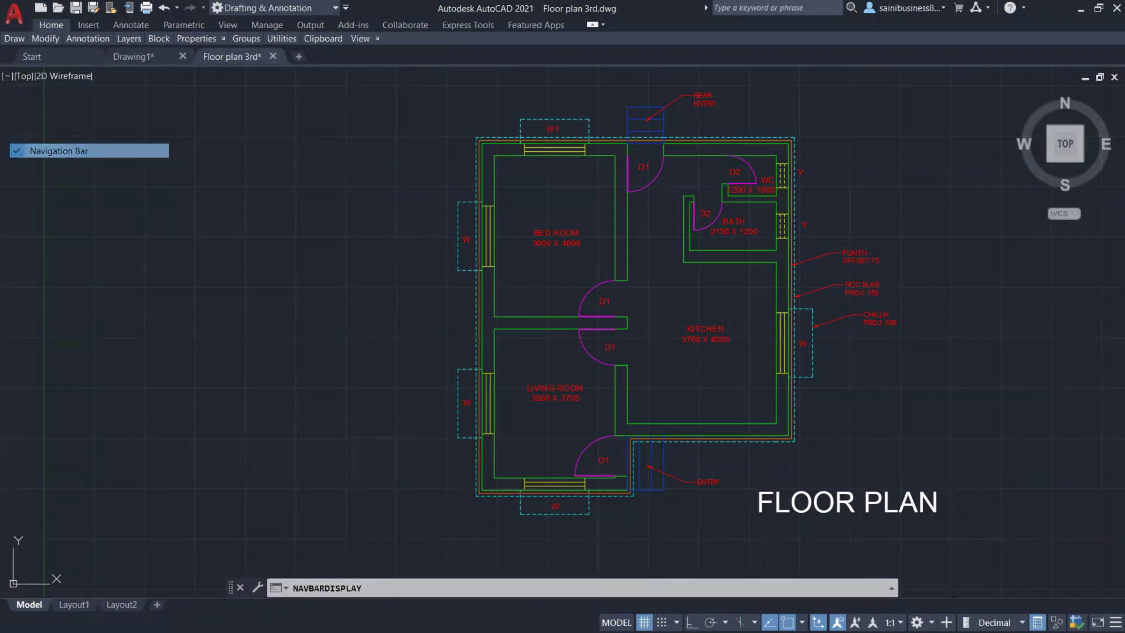
{"action": "left_click", "coordinate": [8, 76]}
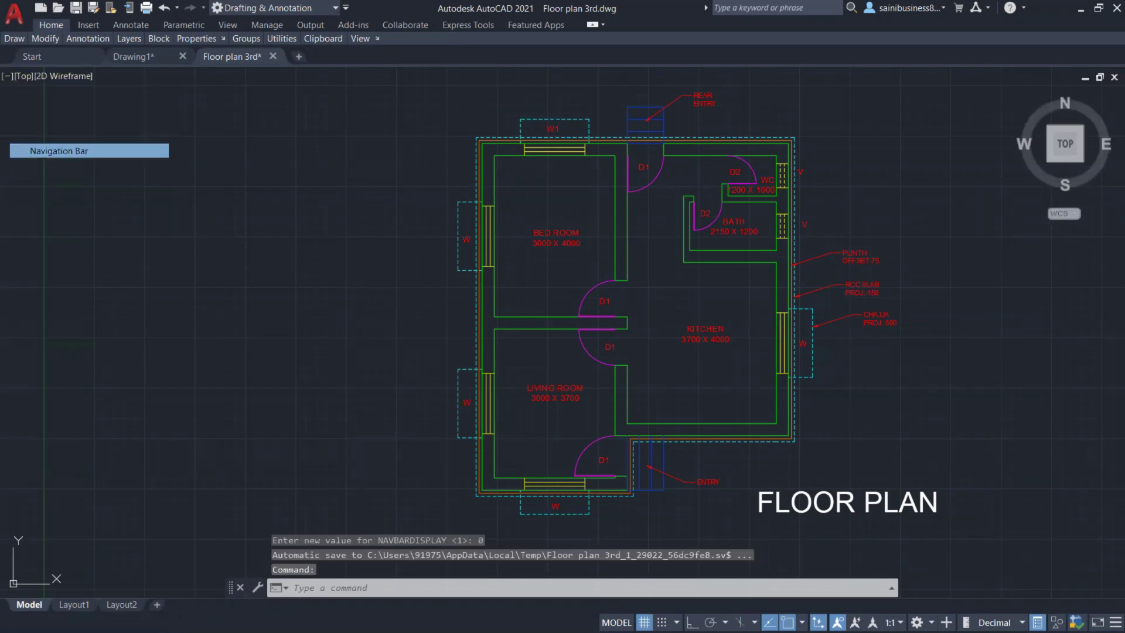
{"action": "left_click", "coordinate": [58, 151]}
Shift the floor plan slightly left and save Floor plan 3rd with Ctrl+S.
{"action": "left_click", "coordinate": [1113, 287]}
{"action": "left_click_drag", "start_coordinate": [870, 309], "coordinate": [789, 307]}
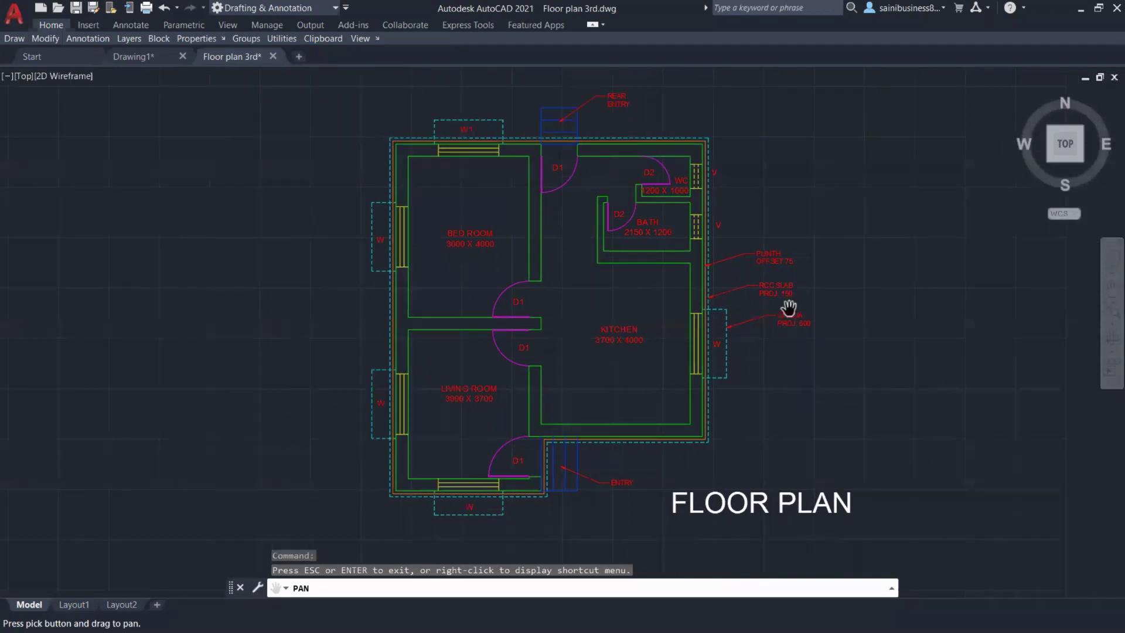
{"action": "key", "text": "Escape"}
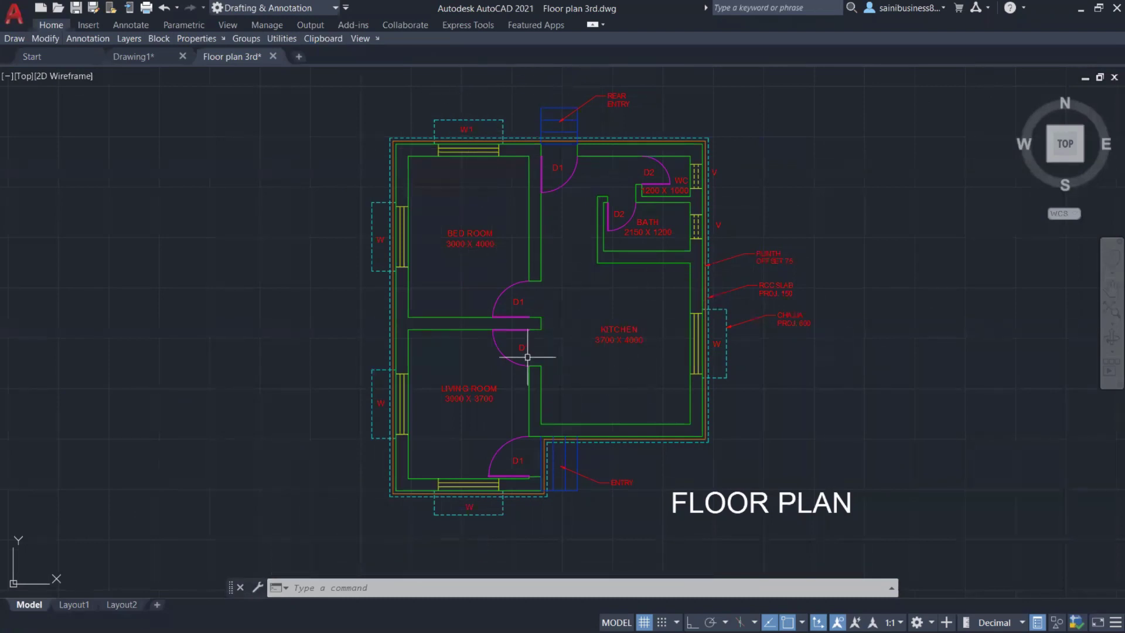
{"action": "key", "text": "ctrl+s"}
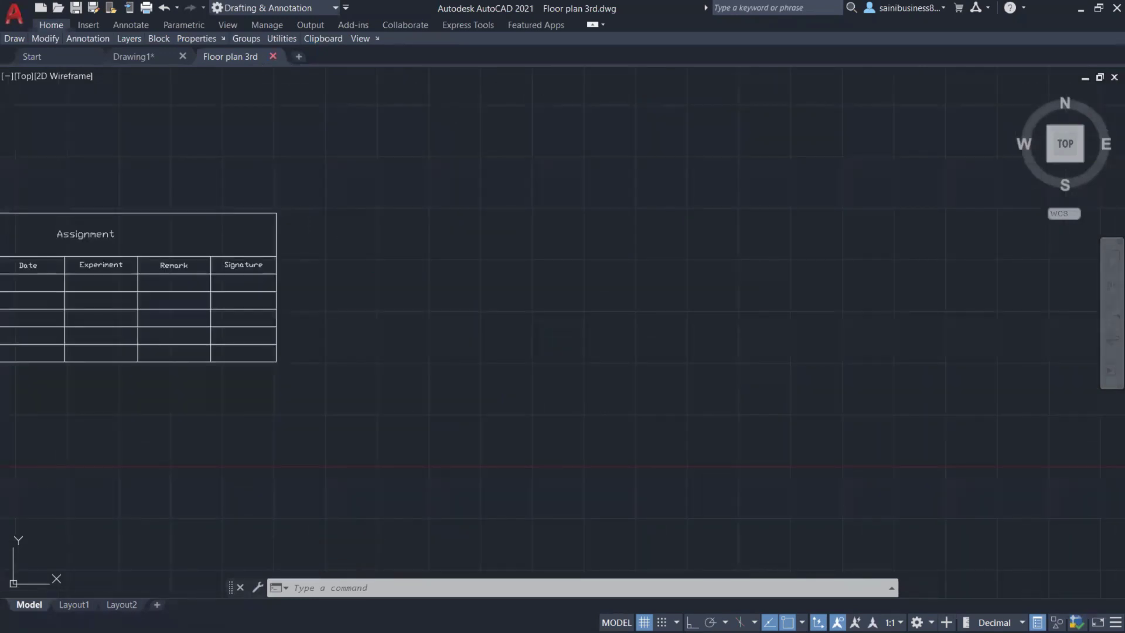
Close Floor plan 3rd, toggle the ribbon size, and bring the whole Assignment table into view.
{"action": "left_click", "coordinate": [273, 57]}
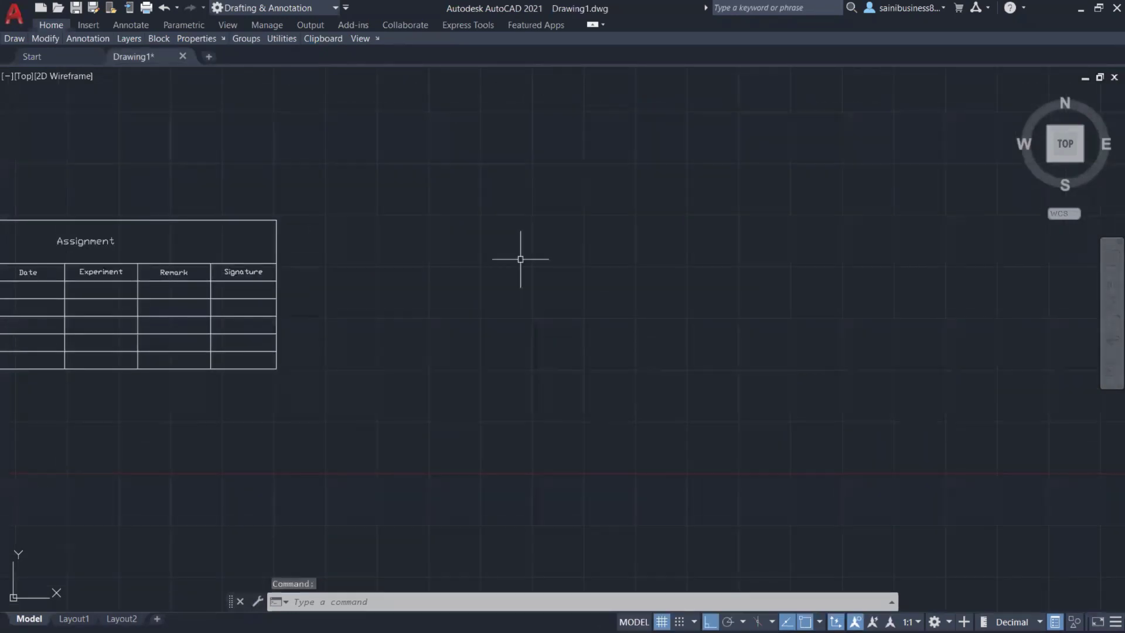
{"action": "left_click", "coordinate": [592, 25]}
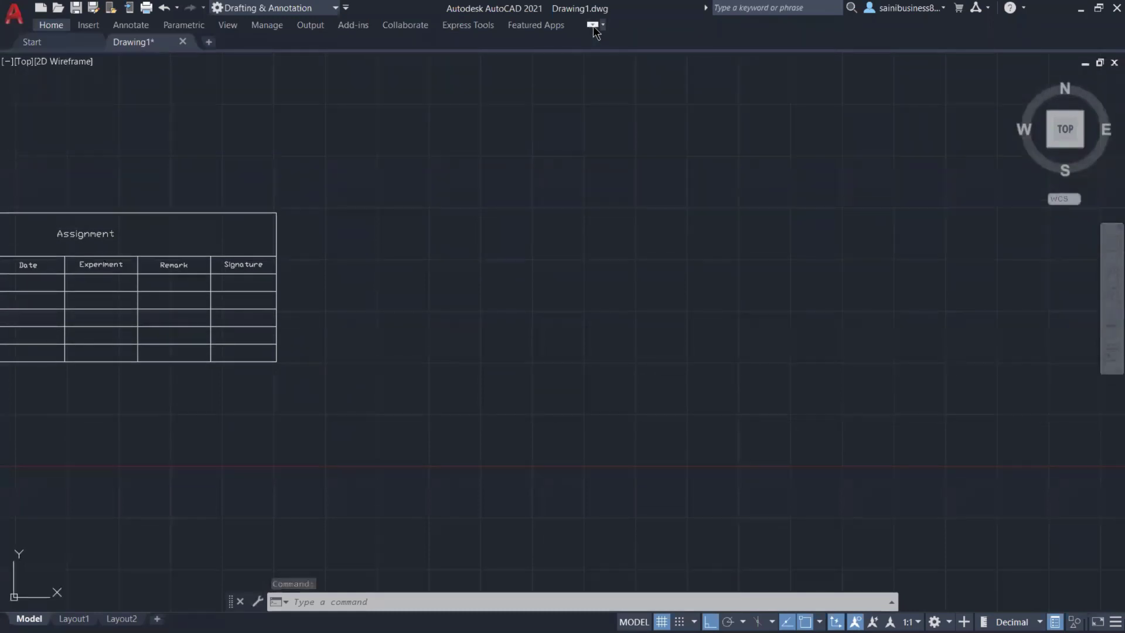
{"action": "left_click", "coordinate": [593, 24]}
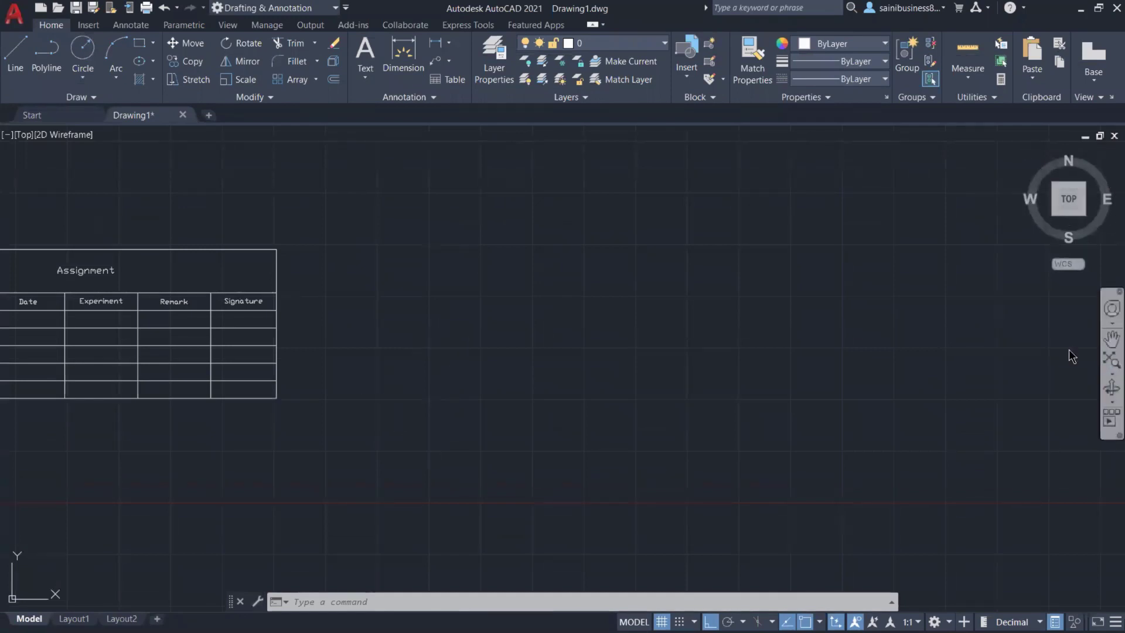
{"action": "left_click", "coordinate": [1112, 339]}
{"action": "left_click_drag", "start_coordinate": [377, 332], "coordinate": [508, 369]}
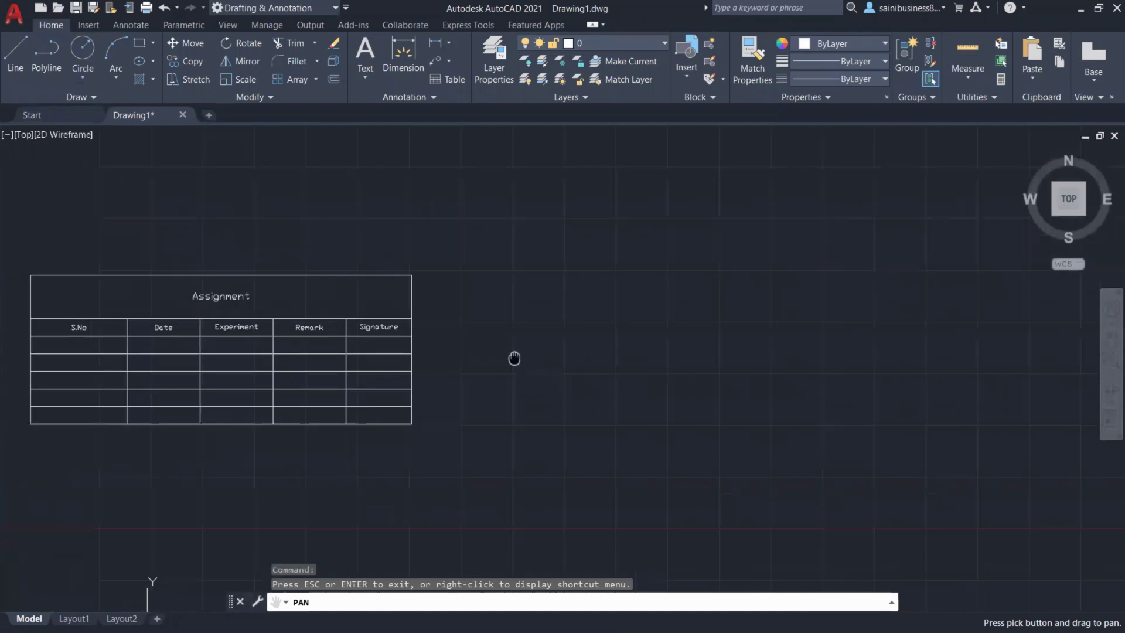
{"action": "key", "text": "Escape"}
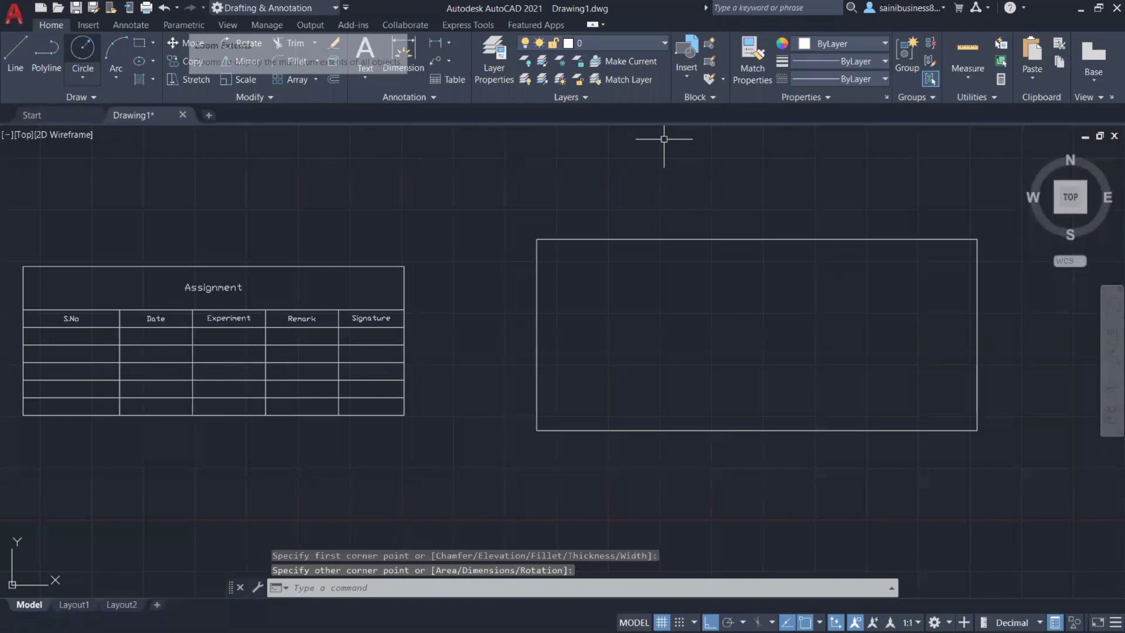
Draw a circle centred mid-rectangle with its radius snapped to the rectangle's top edge.
{"action": "type", "text": "c"}
{"action": "key", "text": "Return"}
{"action": "left_click", "coordinate": [1112, 333]}
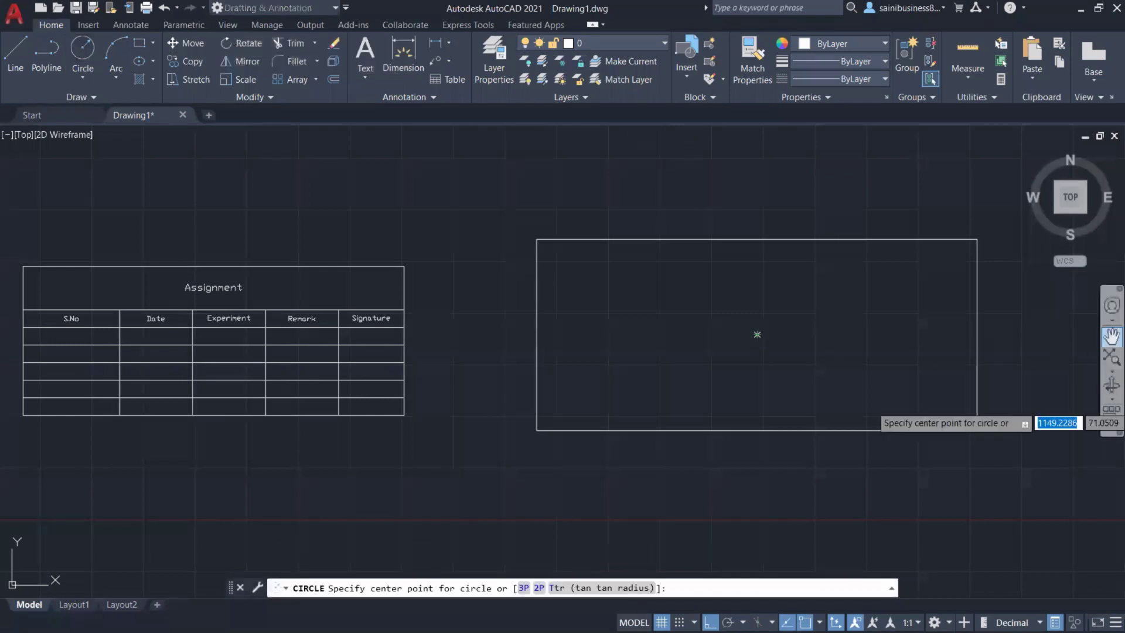
{"action": "left_click_drag", "start_coordinate": [986, 336], "coordinate": [776, 320]}
{"action": "scroll", "coordinate": [562, 307], "scroll_direction": "up", "scroll_amount": 2}
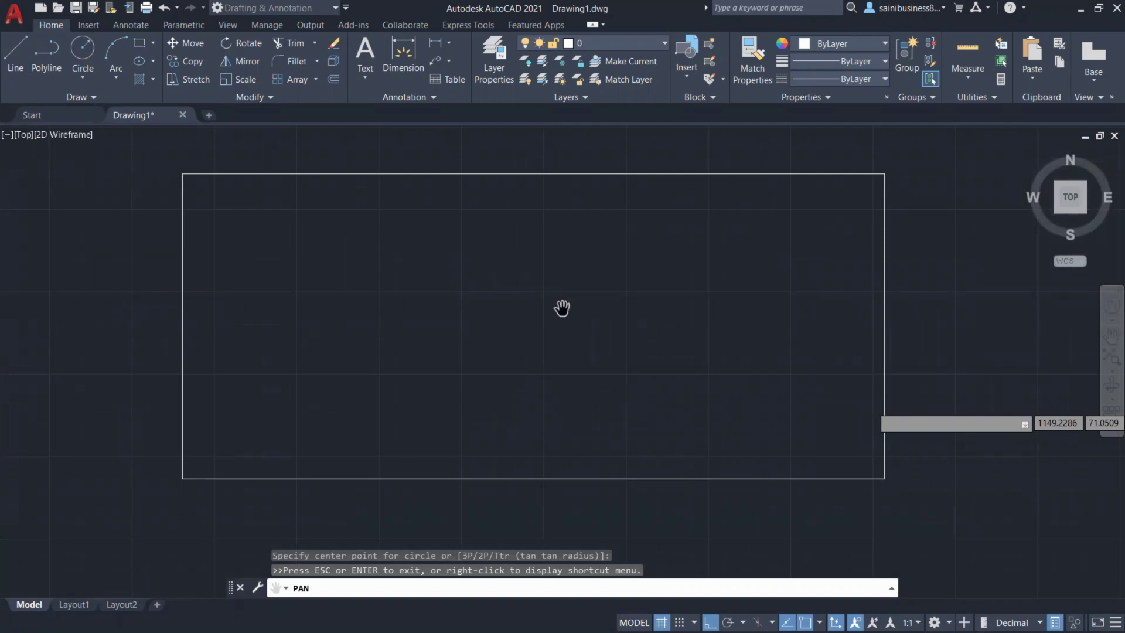
{"action": "key", "text": "Escape"}
{"action": "left_click", "coordinate": [534, 326]}
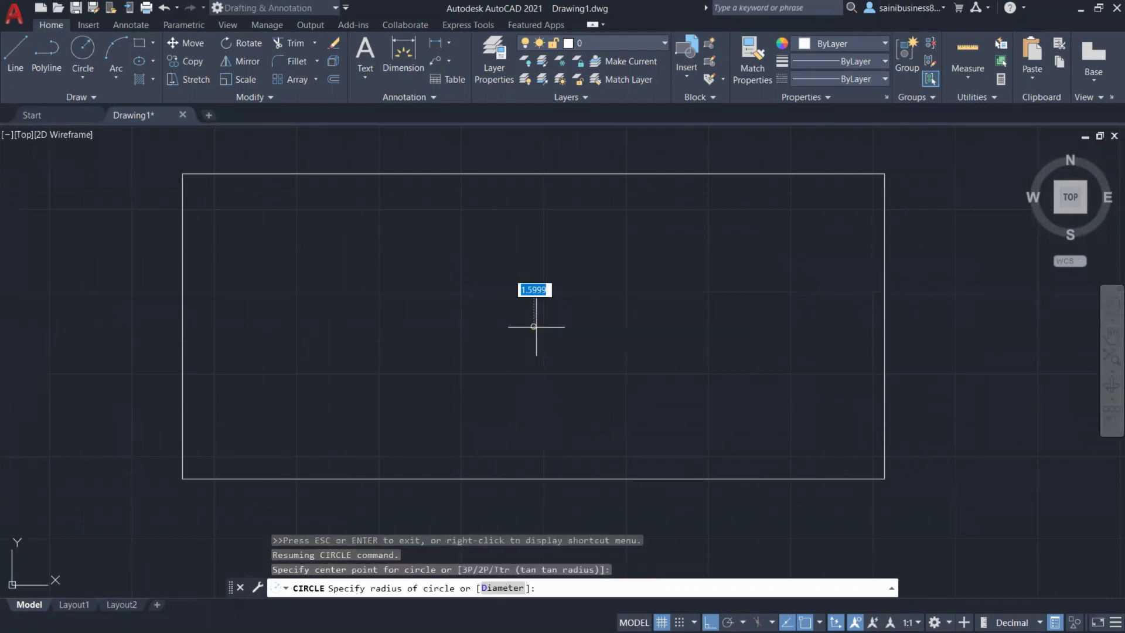
{"action": "left_click", "coordinate": [527, 174]}
{"action": "scroll", "coordinate": [540, 276], "scroll_direction": "down", "scroll_amount": 2}
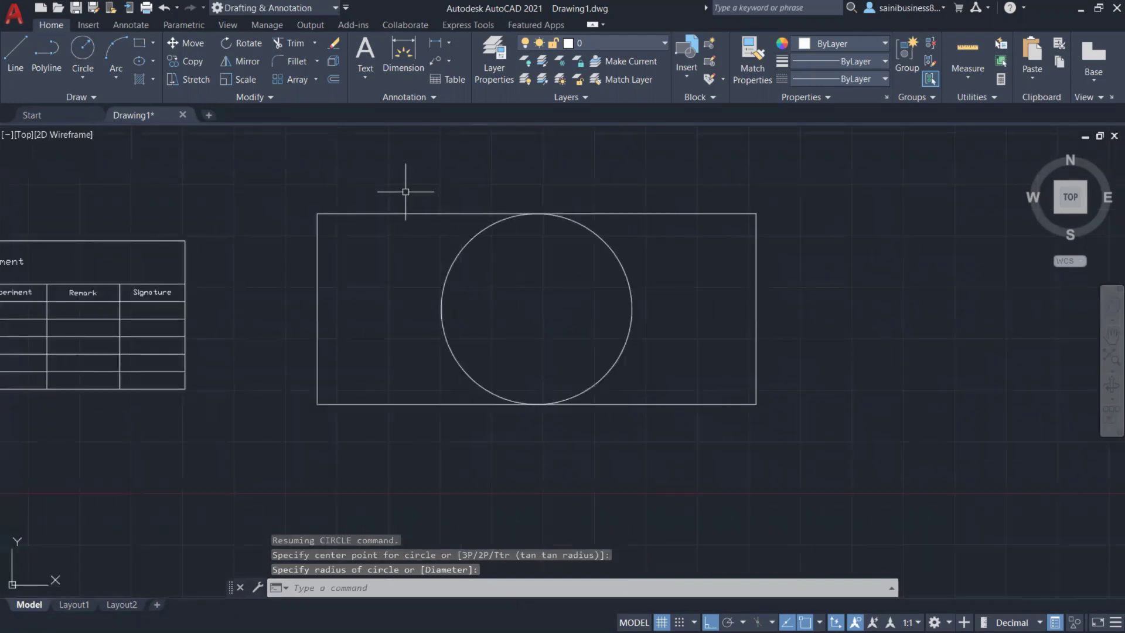
Add a radius-50 circle centred on the rectangle's top-left corner.
{"action": "key", "text": "Return"}
{"action": "left_click", "coordinate": [317, 213]}
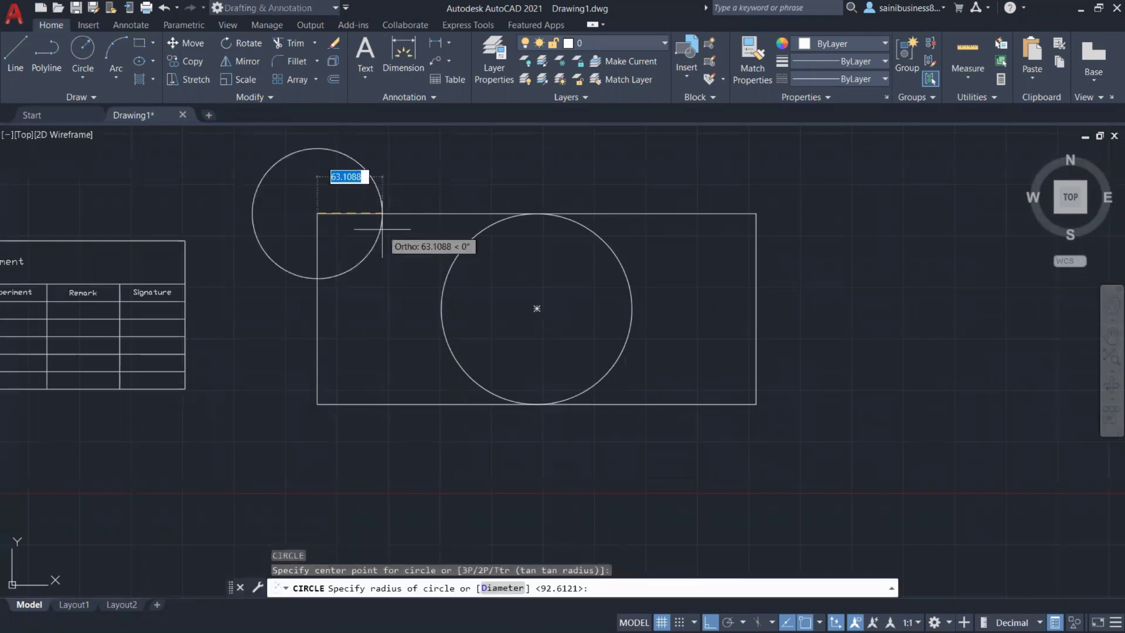
{"action": "type", "text": "50"}
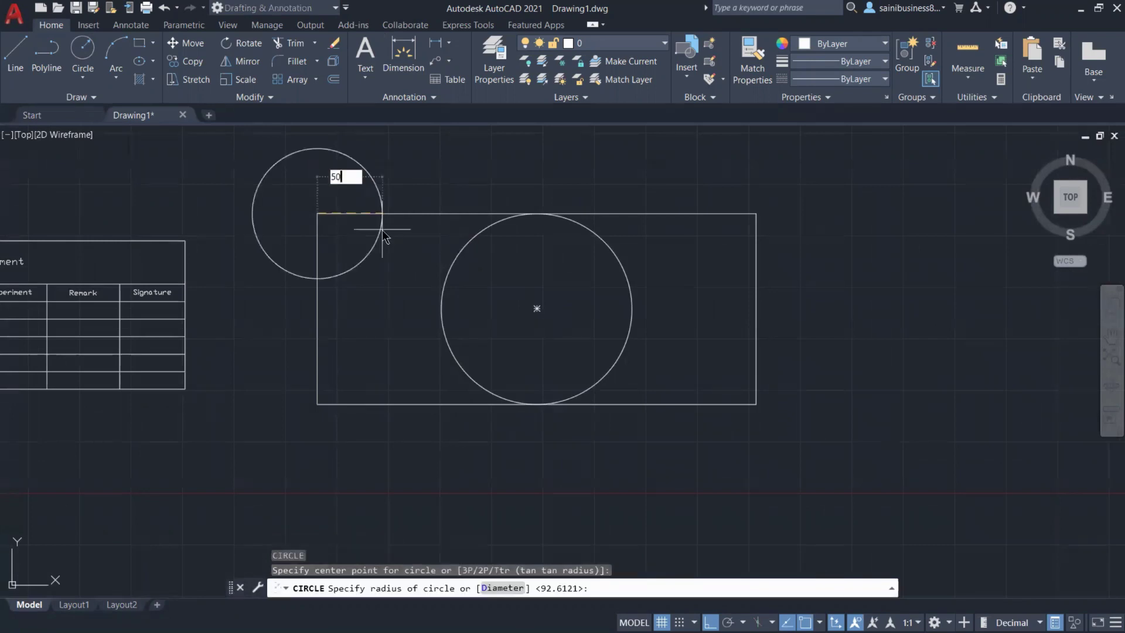
{"action": "key", "text": "Return"}
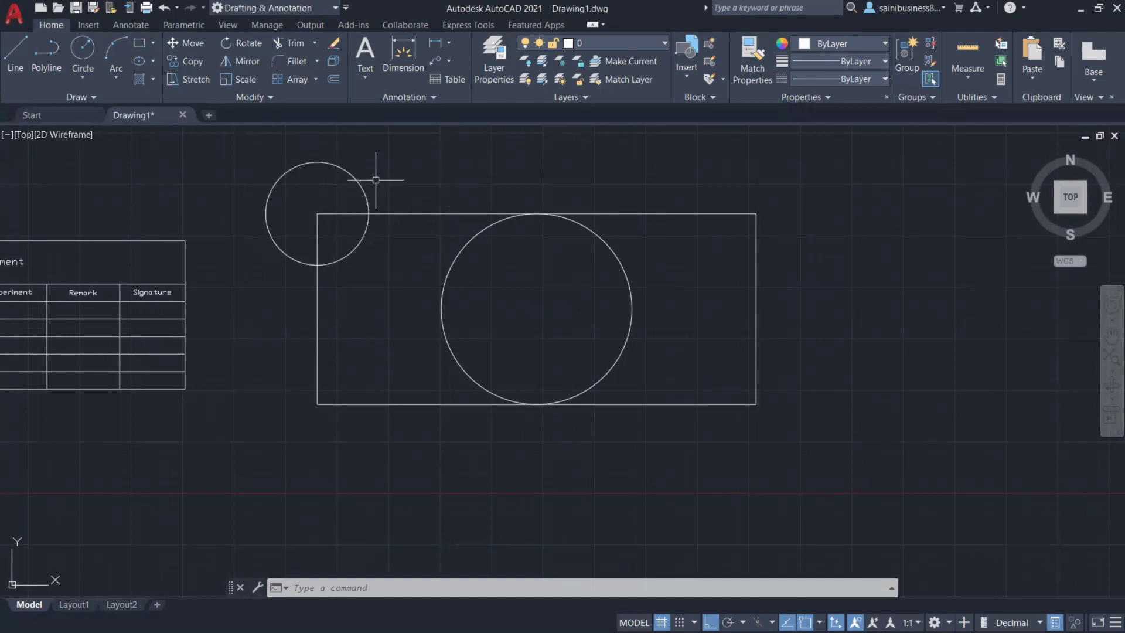
Check the corner circle's size and position in Quick Properties, then start MIRROR.
{"action": "left_click", "coordinate": [348, 172]}
{"action": "double_click", "coordinate": [347, 172]}
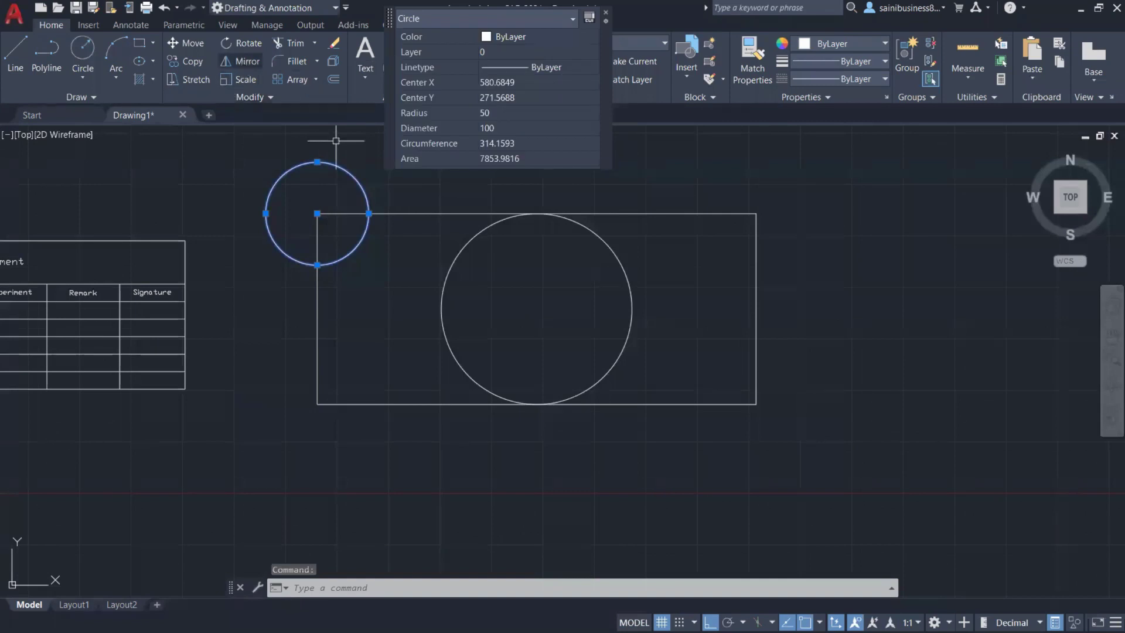
{"action": "type", "text": "mi"}
{"action": "key", "text": "Return"}
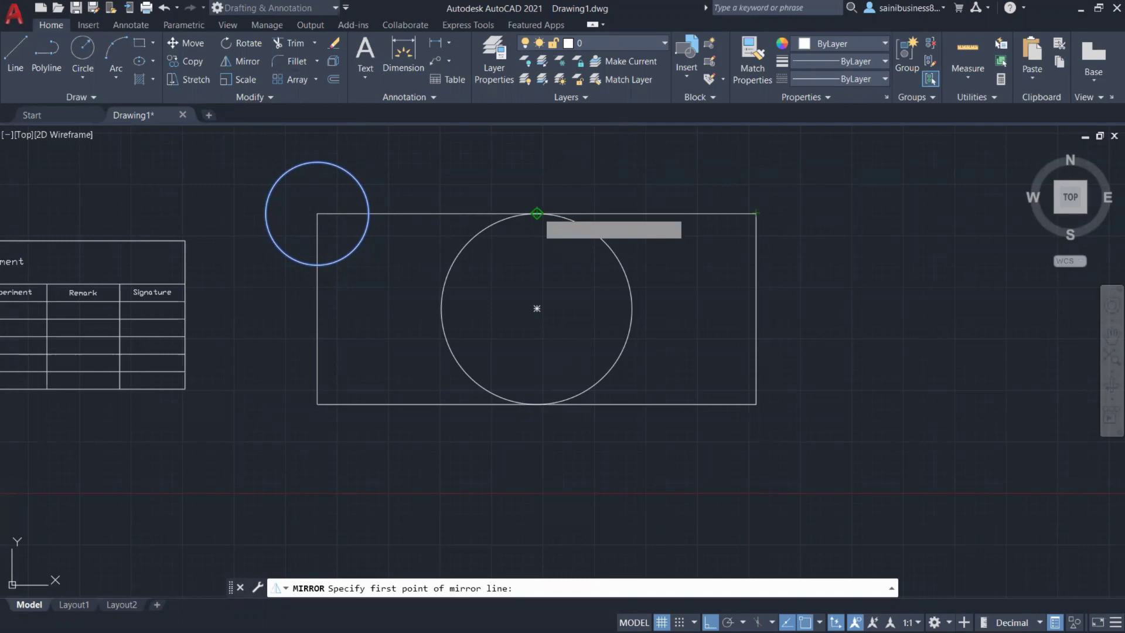
Mirror the corner circle to the top-right, then both top circles to the bottom corners.
{"action": "left_click", "coordinate": [537, 213]}
{"action": "left_click", "coordinate": [537, 404]}
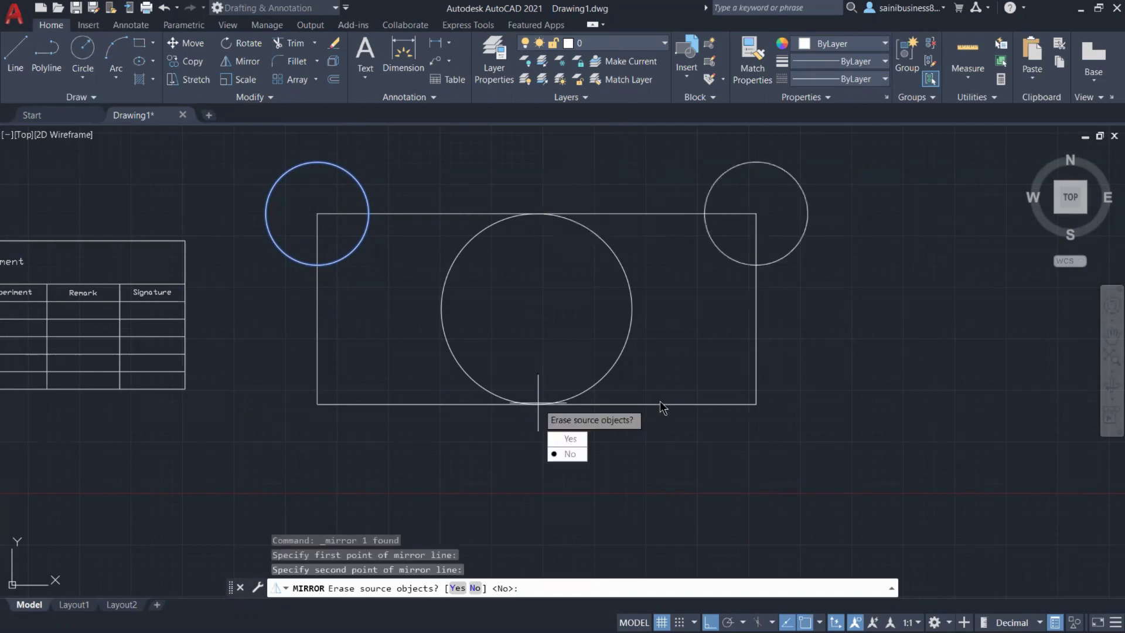
{"action": "key", "text": "Return"}
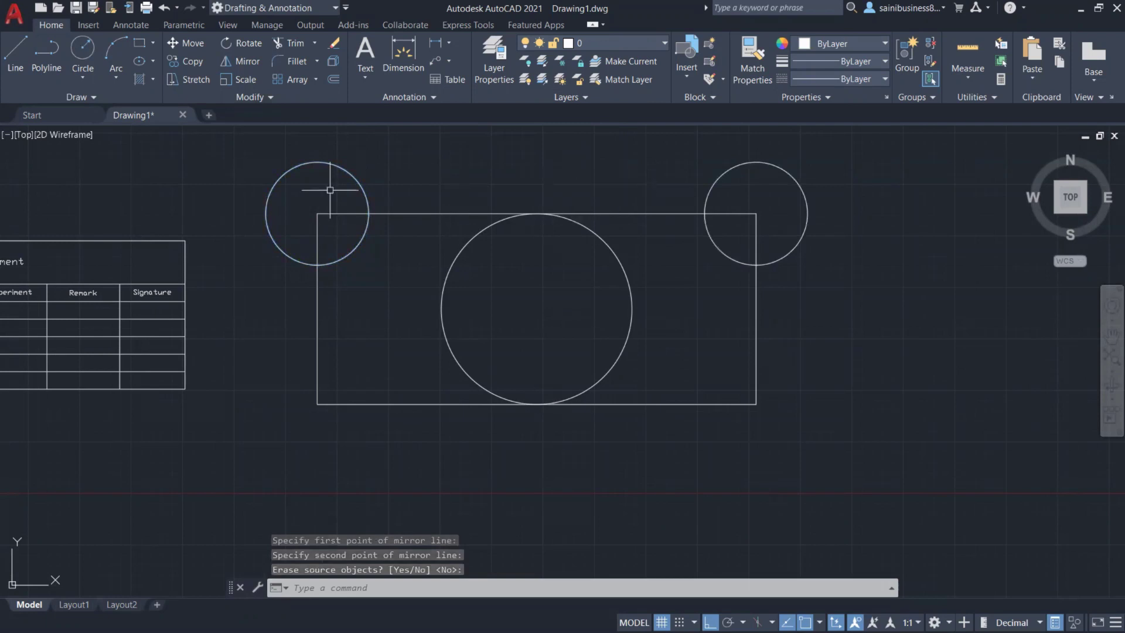
{"action": "left_click", "coordinate": [340, 170]}
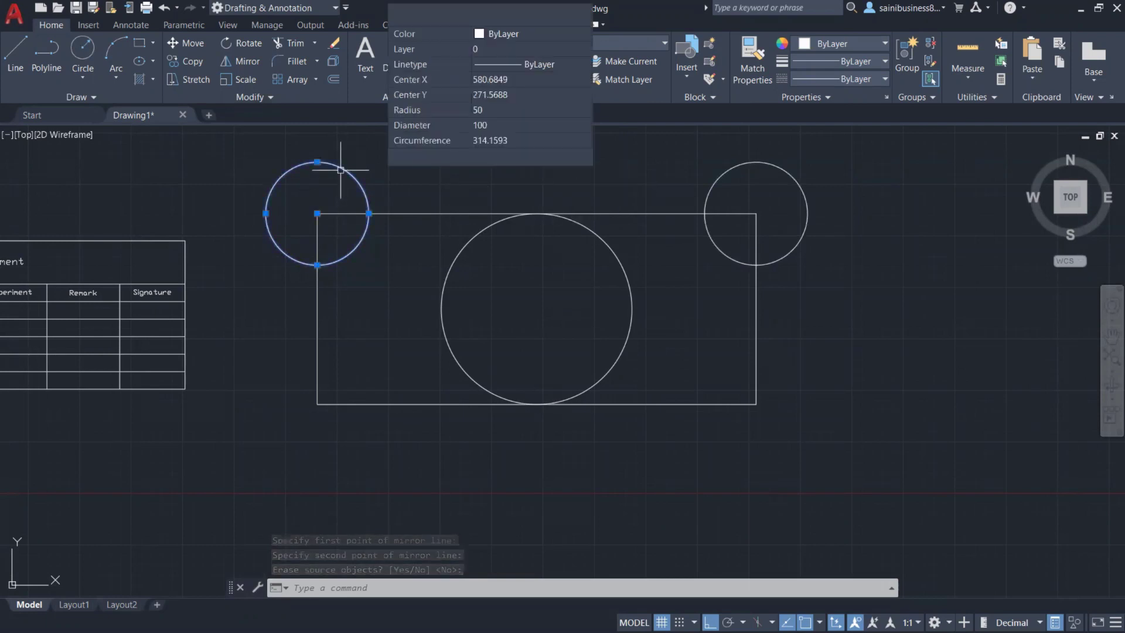
{"action": "left_click", "coordinate": [782, 167]}
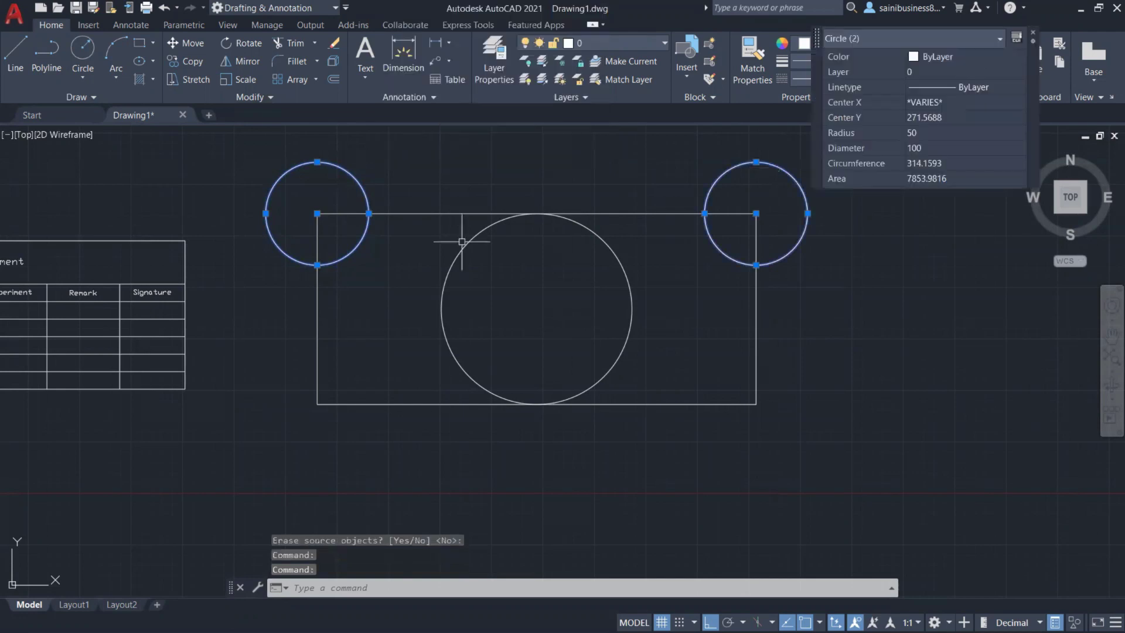
{"action": "key", "text": "Escape"}
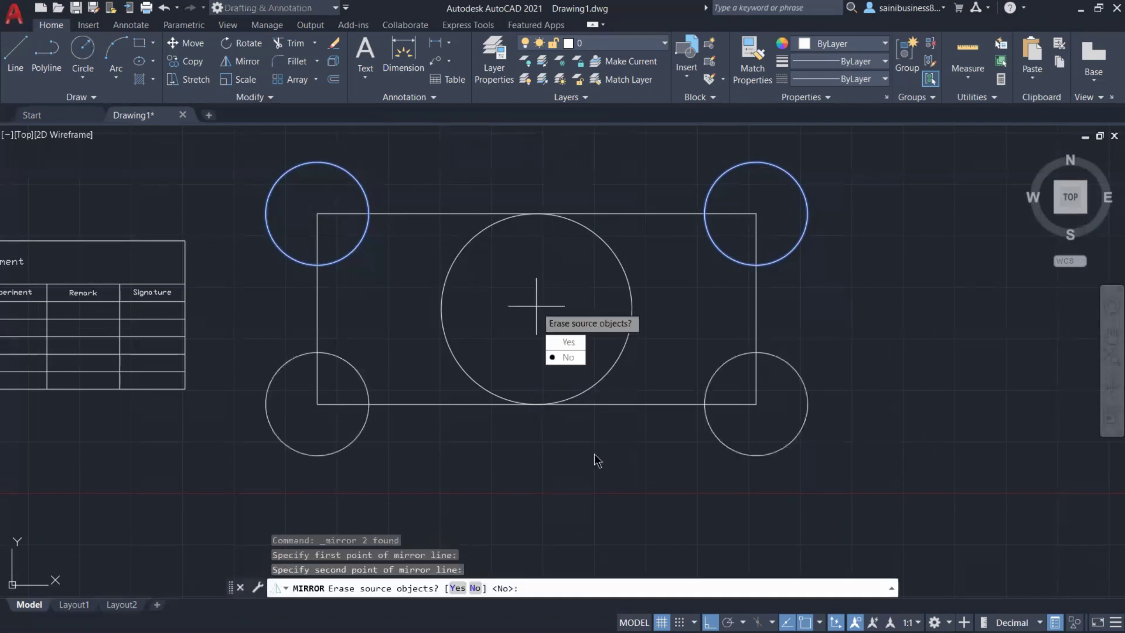
{"action": "key", "text": "Return"}
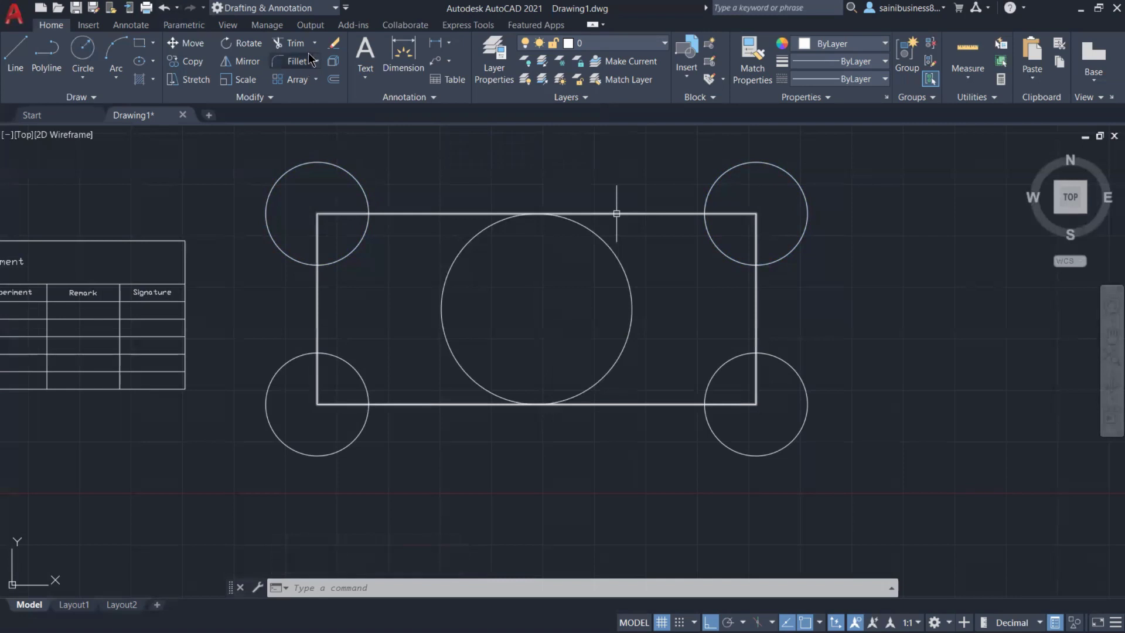
Trim the four circles' arcs inside the rectangle with a fence, leaving only outer arcs.
{"action": "type", "text": "TRIM"}
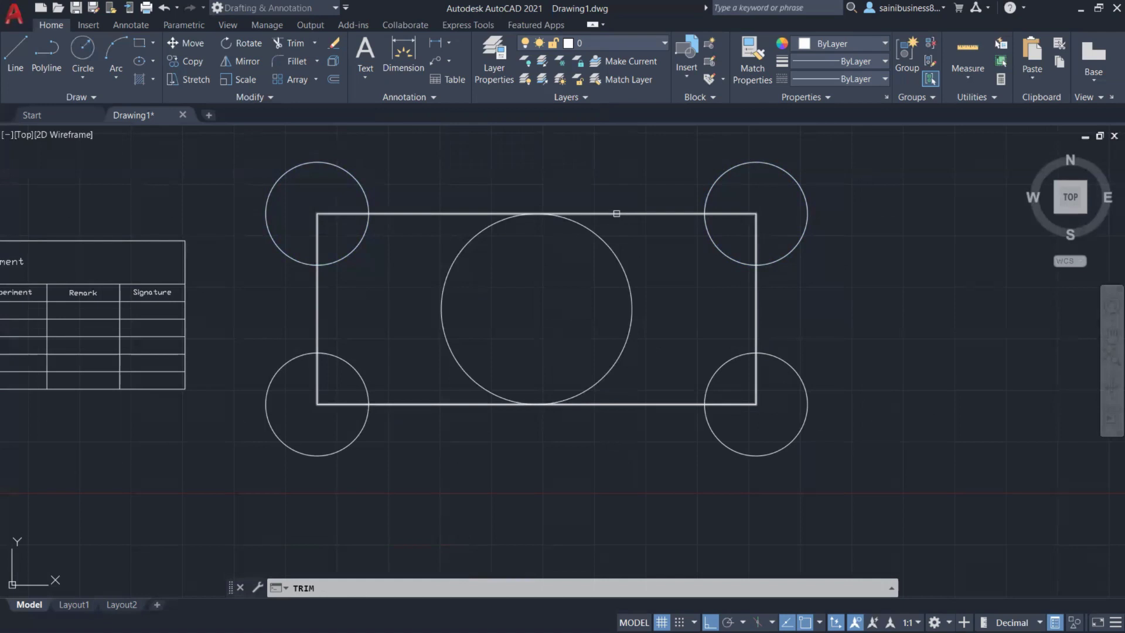
{"action": "key", "text": "Return"}
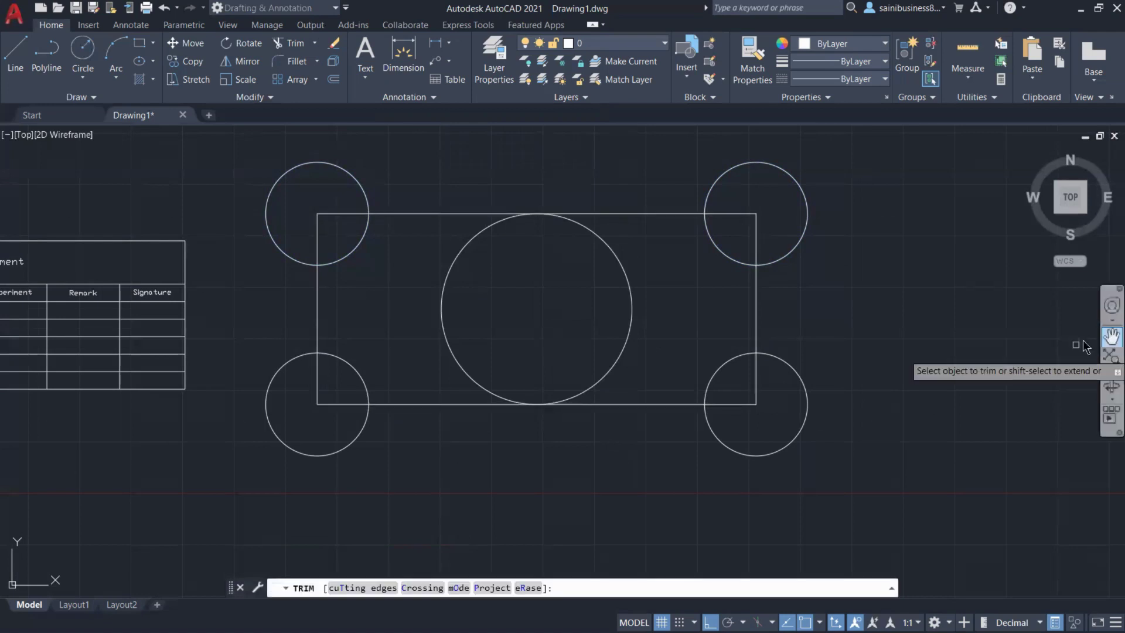
{"action": "left_click", "coordinate": [1112, 336]}
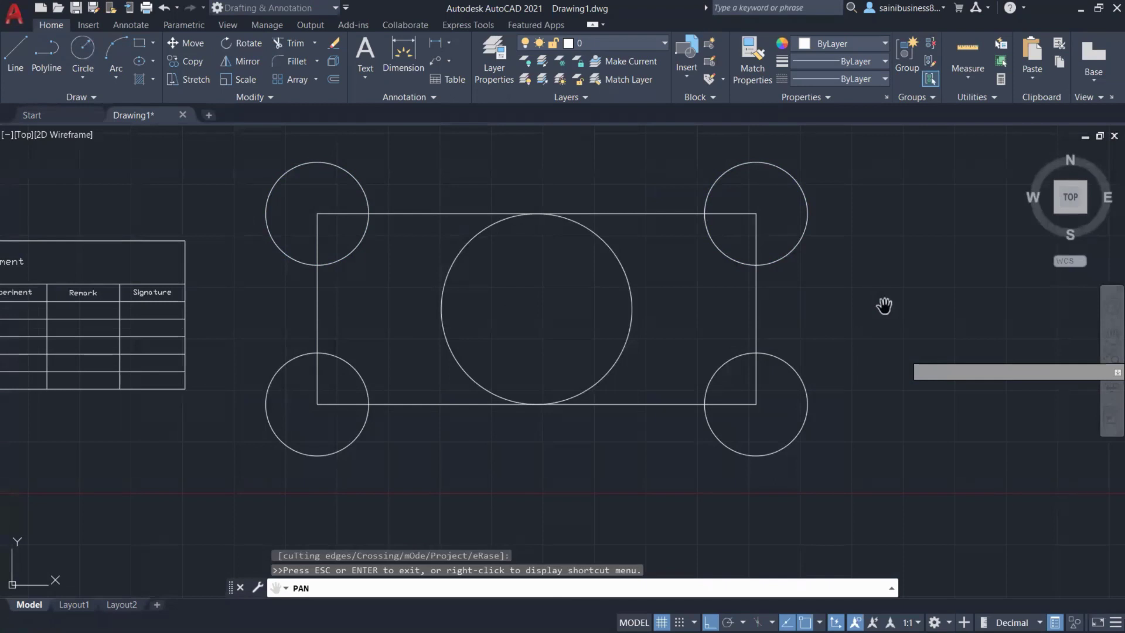
{"action": "left_click_drag", "start_coordinate": [884, 305], "coordinate": [855, 358]}
{"action": "key", "text": "Escape"}
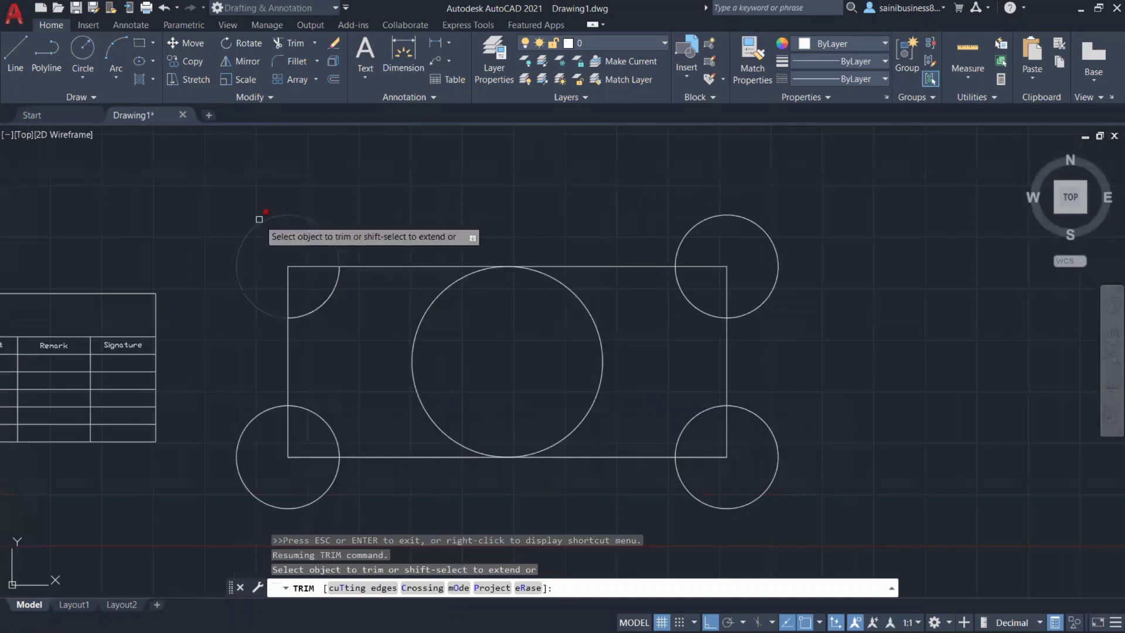
{"action": "left_click_drag", "start_coordinate": [332, 324], "coordinate": [331, 436]}
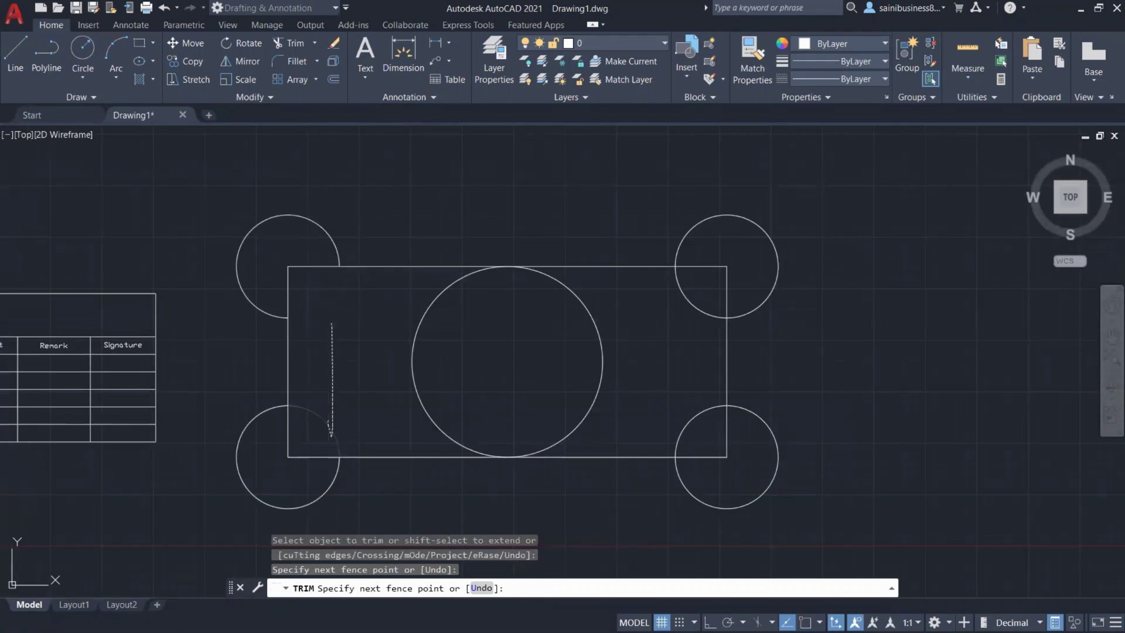
{"action": "left_click_drag", "start_coordinate": [330, 436], "coordinate": [332, 438]}
{"action": "key", "text": "Return"}
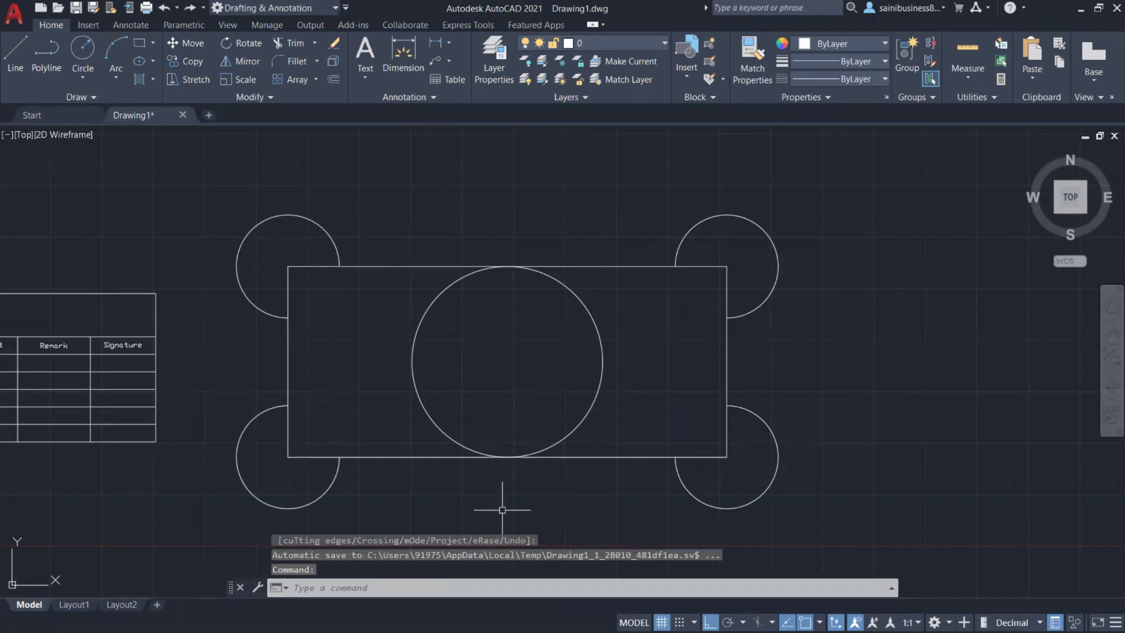
{"action": "left_click", "coordinate": [1112, 337]}
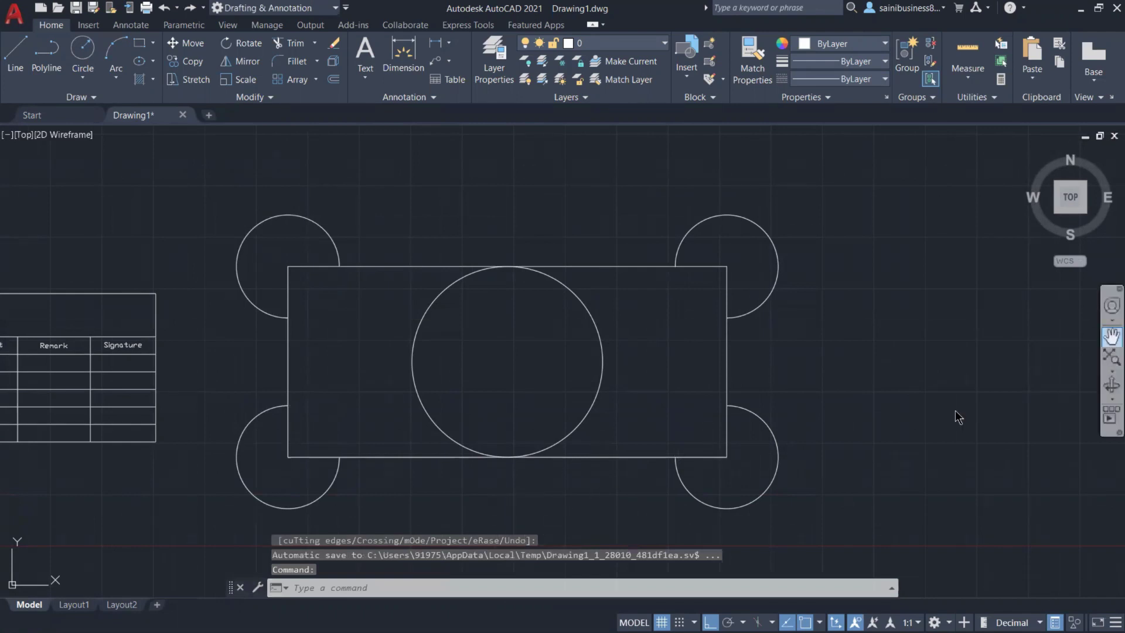
Nudge the view right, zoom in, and recentre the rectangle with its corner arcs.
{"action": "left_click_drag", "start_coordinate": [504, 389], "coordinate": [522, 372]}
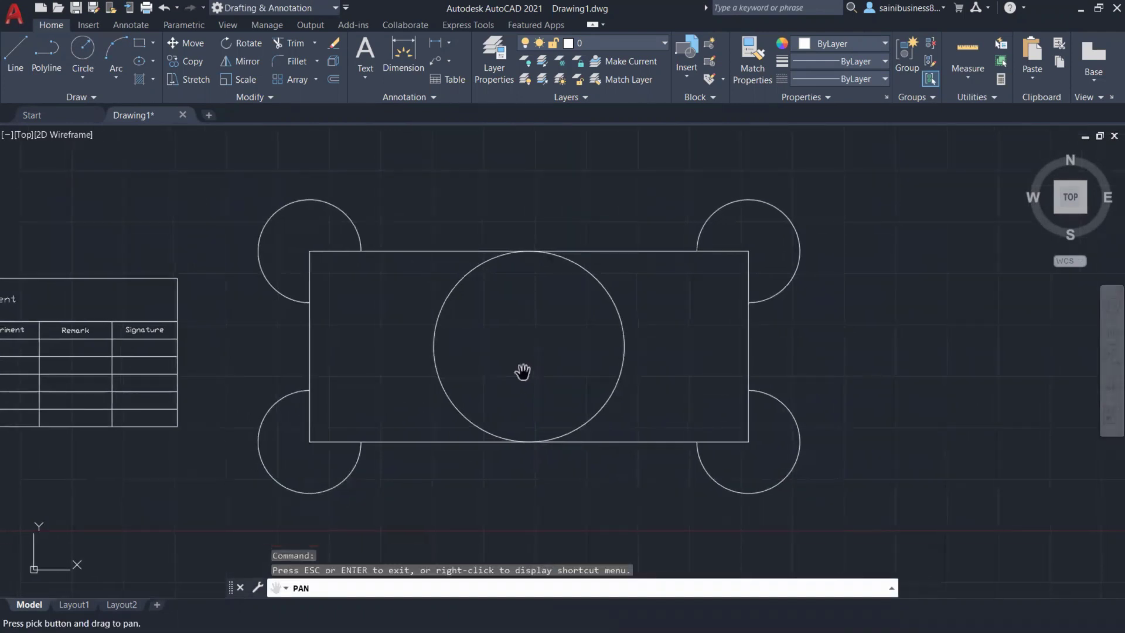
{"action": "scroll", "coordinate": [522, 372], "scroll_direction": "up", "scroll_amount": 2}
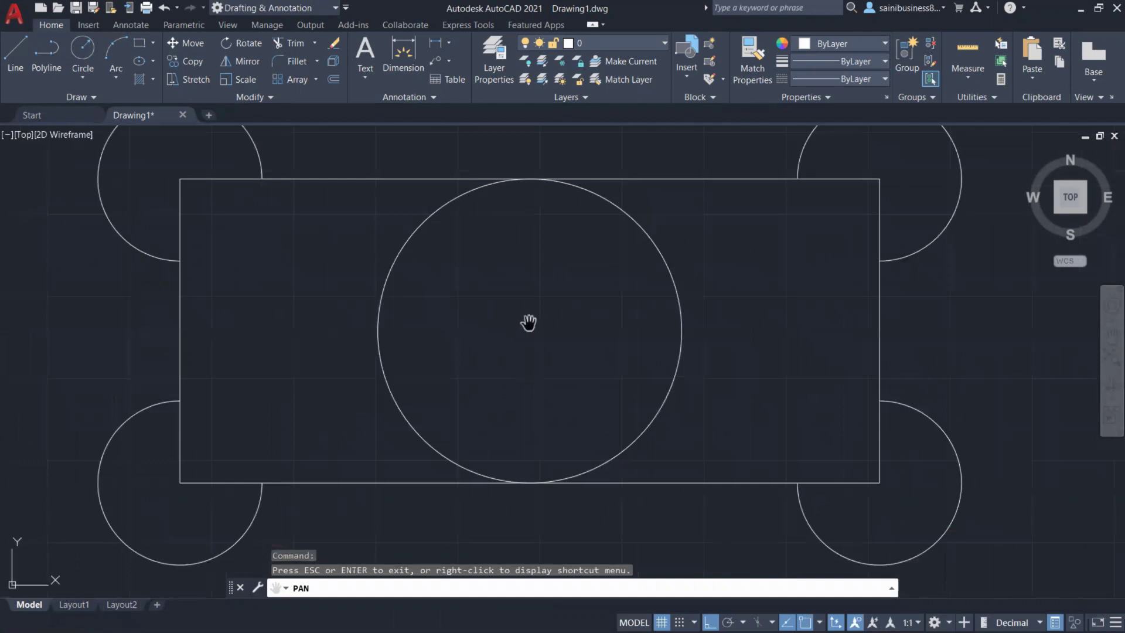
{"action": "left_click_drag", "start_coordinate": [530, 329], "coordinate": [530, 342]}
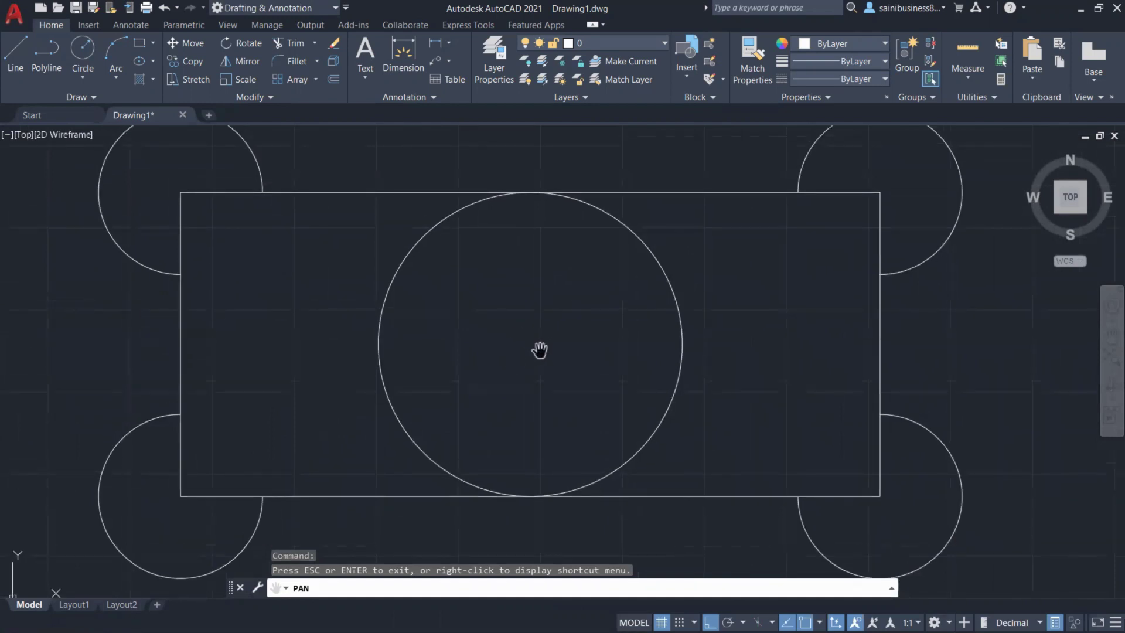
{"action": "key", "text": "Escape"}
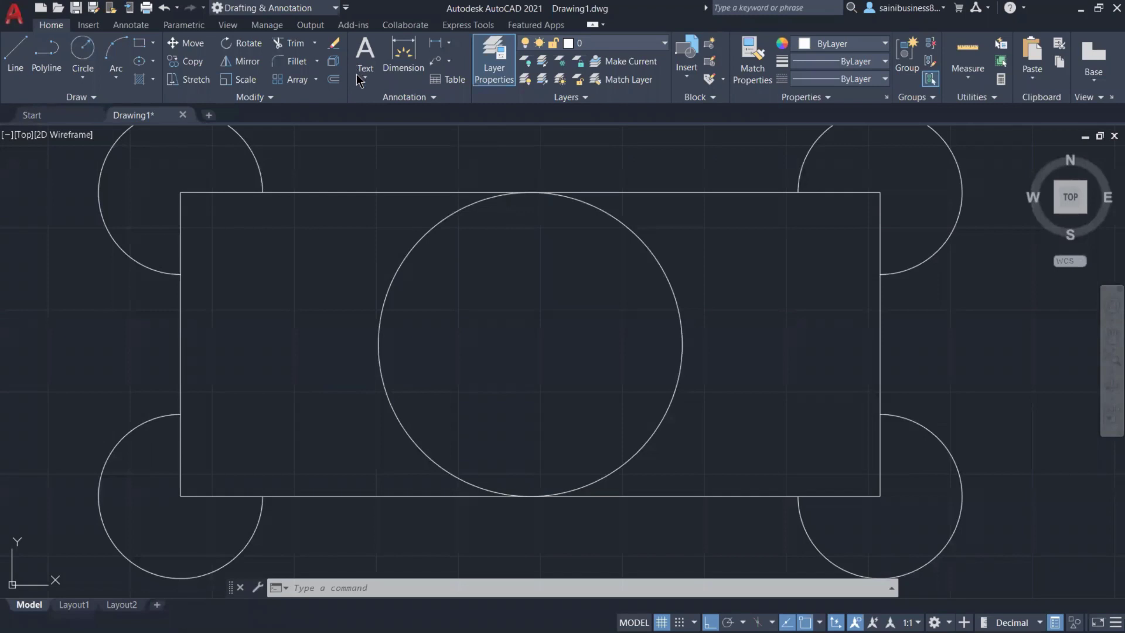
Float the Layer Properties Manager and add a new layer named Circle.
{"action": "left_click_drag", "start_coordinate": [356, 74], "coordinate": [382, 97]}
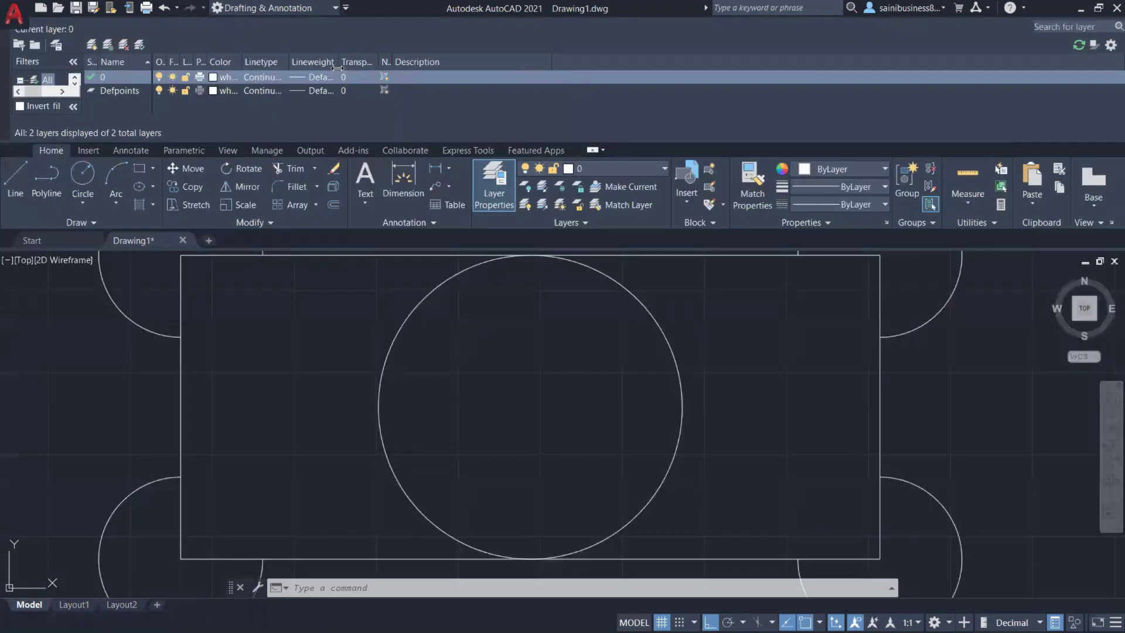
{"action": "left_click", "coordinate": [10, 65]}
{"action": "left_click_drag", "start_coordinate": [270, 317], "coordinate": [271, 317]}
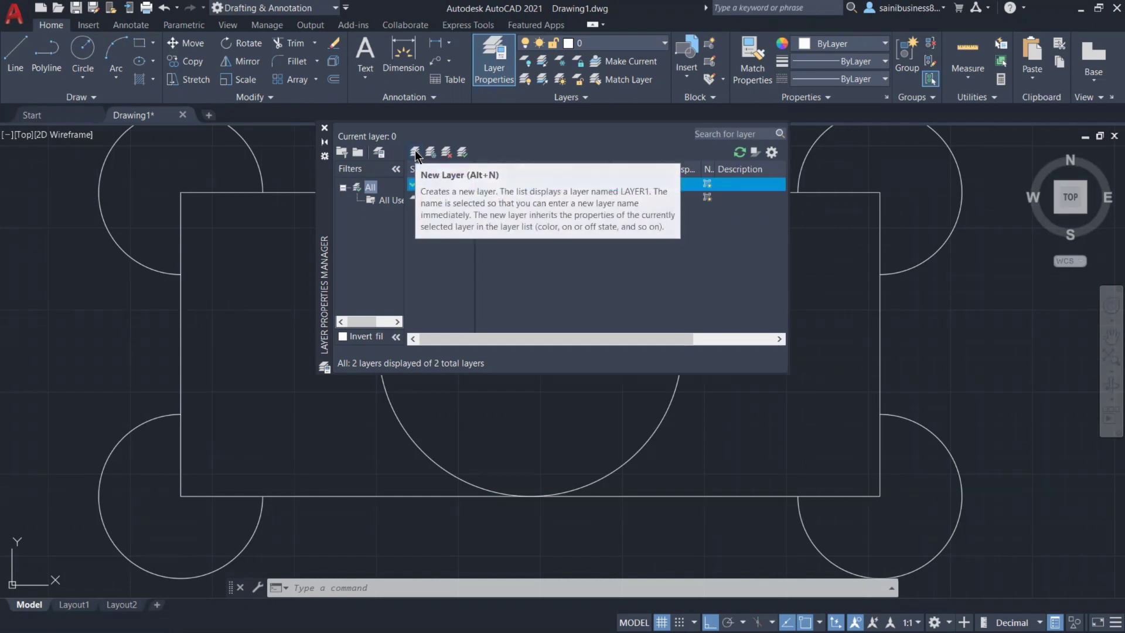
{"action": "key", "text": "alt+n"}
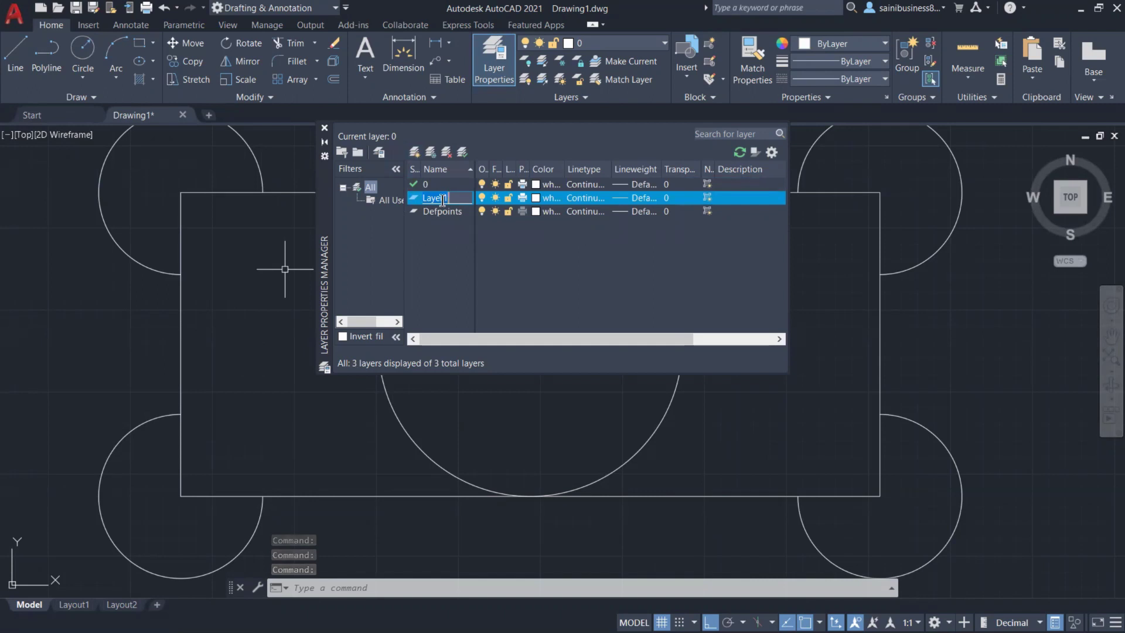
{"action": "type", "text": "C"}
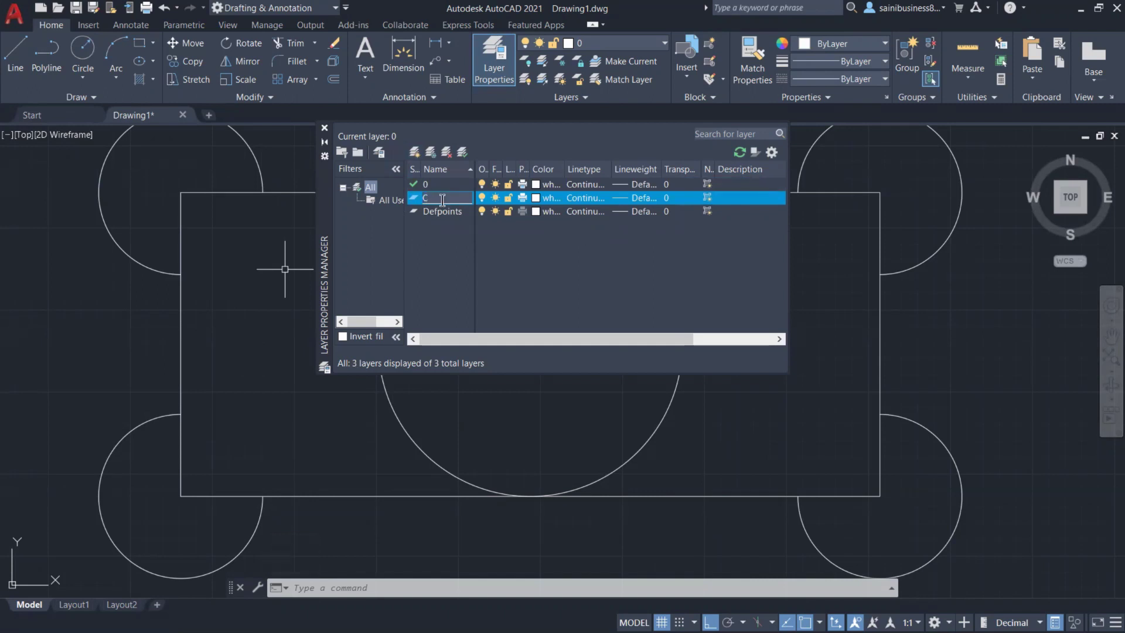
{"action": "type", "text": "ircle"}
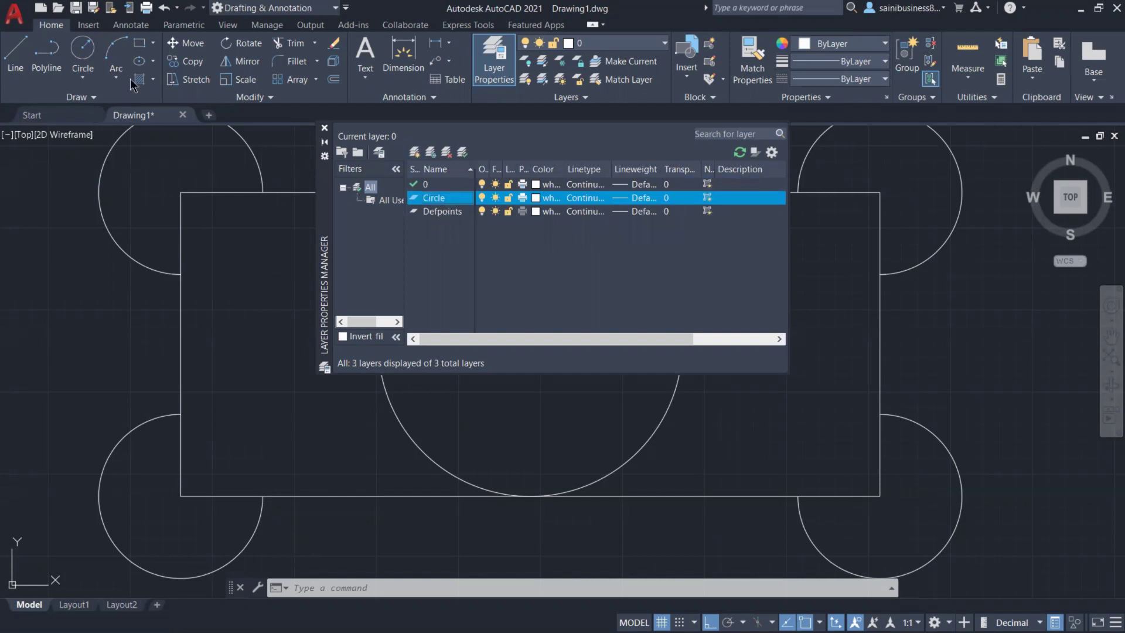
{"action": "key", "text": "Return"}
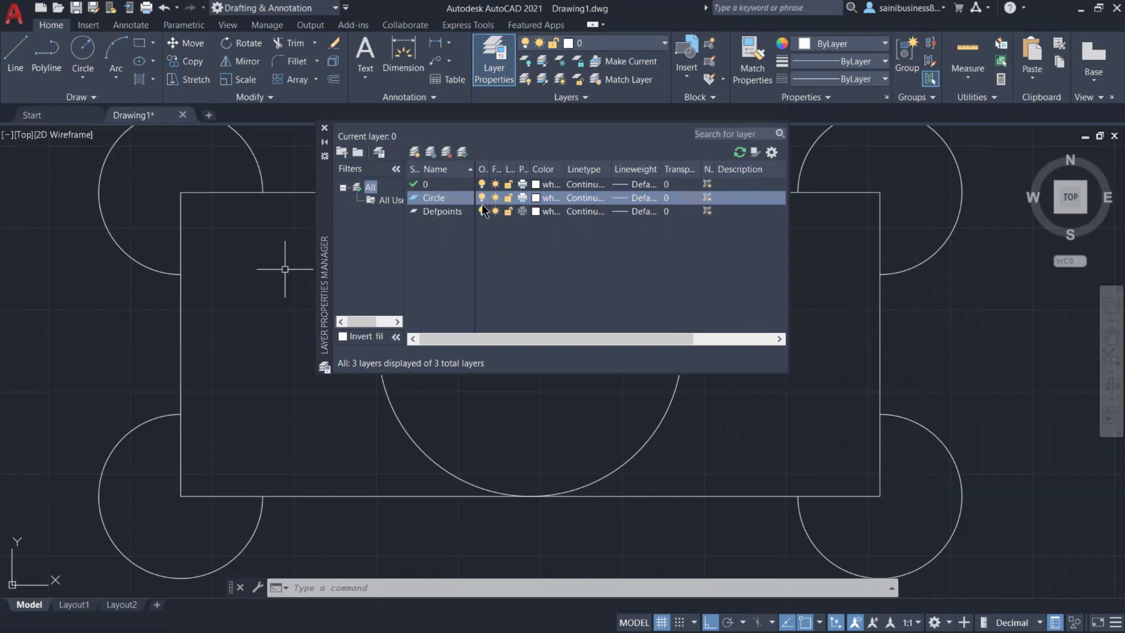
{"action": "left_click", "coordinate": [482, 197]}
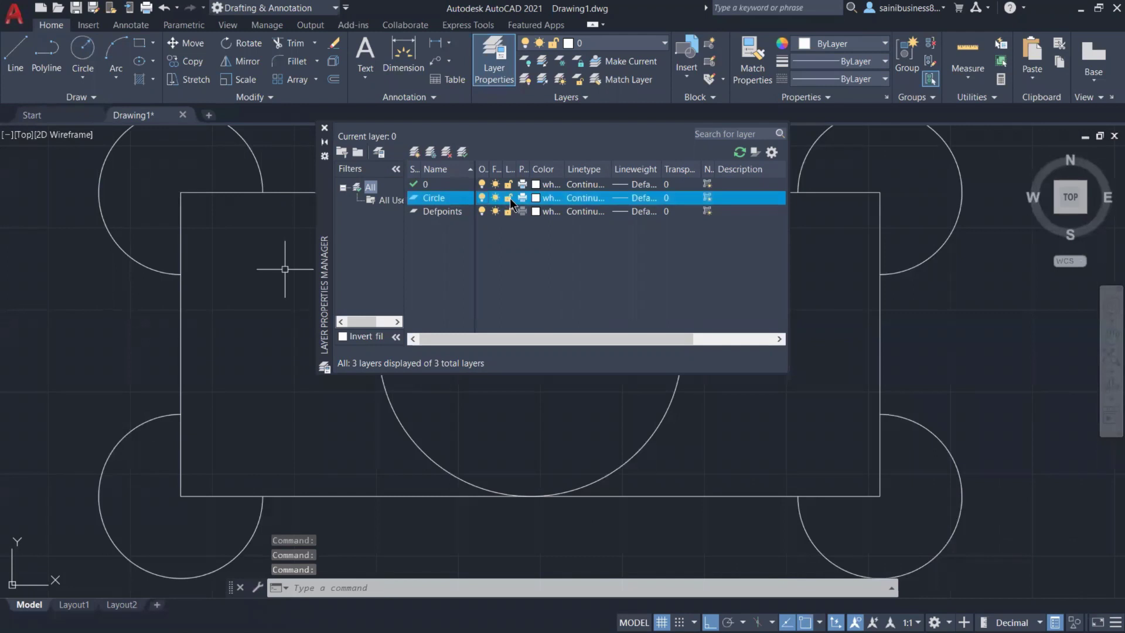
Set the Circle layer's colour to Blue.
{"action": "left_click", "coordinate": [545, 198]}
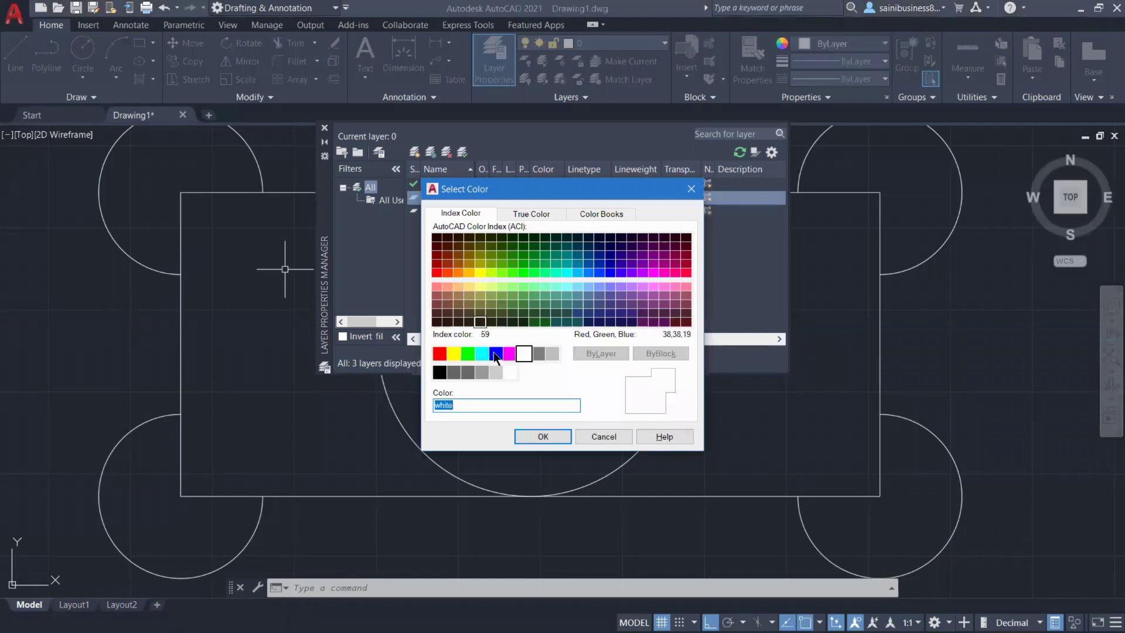
{"action": "left_click", "coordinate": [496, 353]}
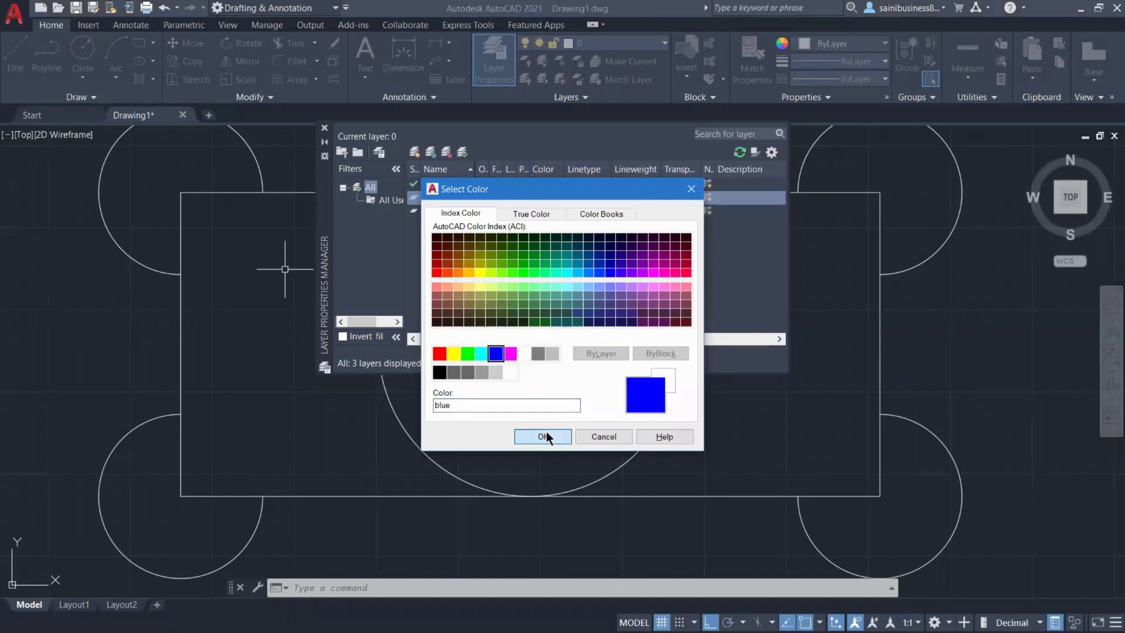
{"action": "left_click", "coordinate": [546, 437]}
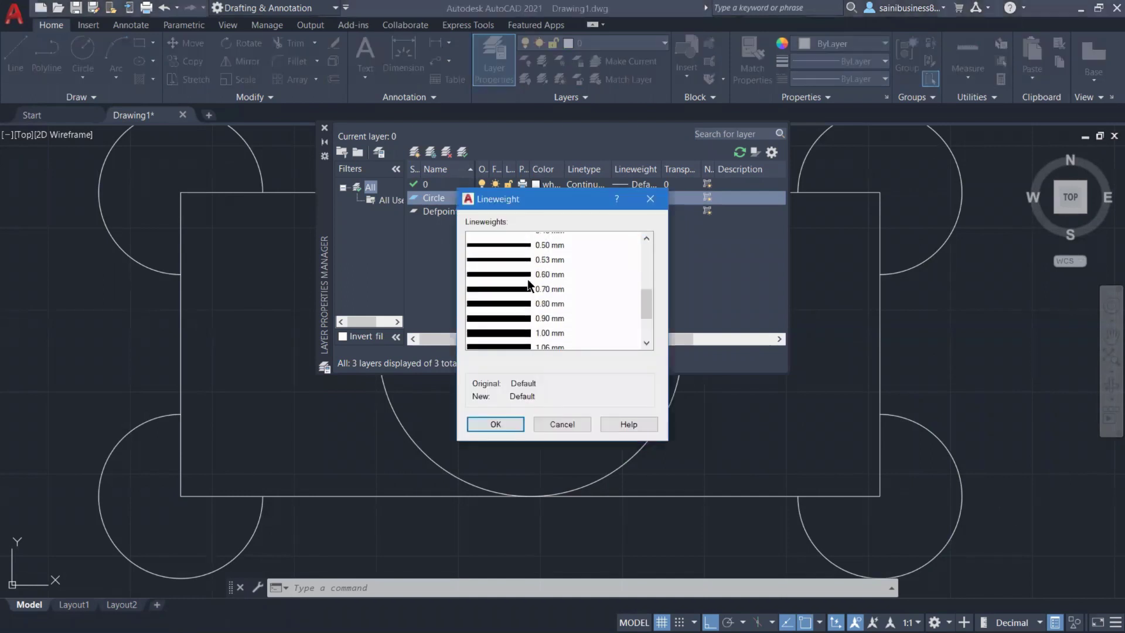
Give the Circle layer a 0.80 mm lineweight.
{"action": "scroll", "coordinate": [527, 284], "scroll_direction": "down", "scroll_amount": 2}
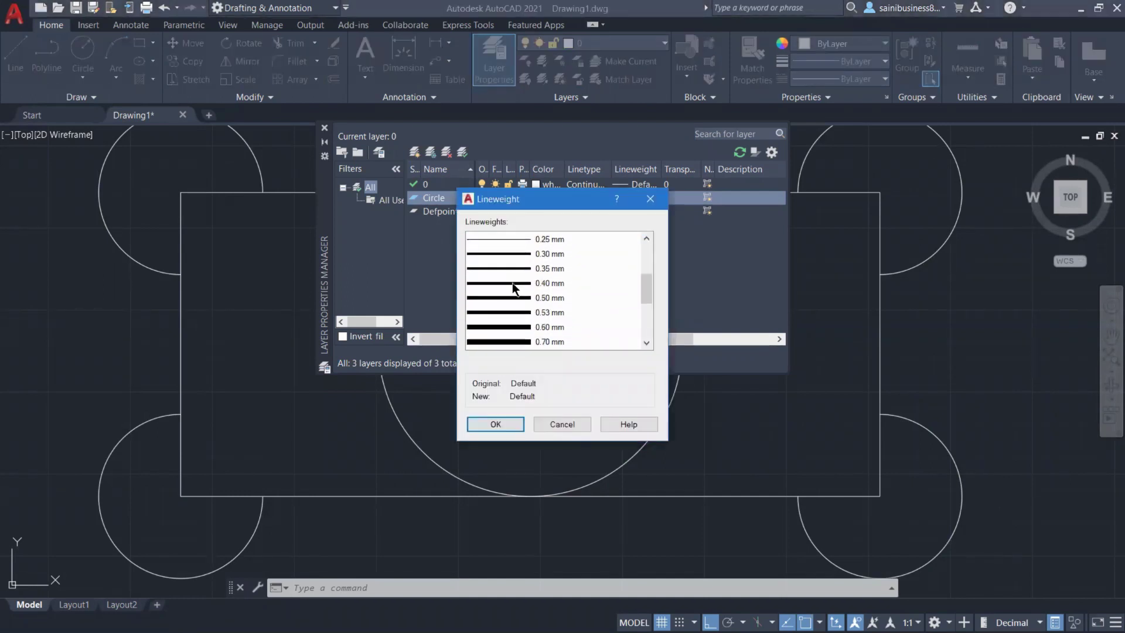
{"action": "scroll", "coordinate": [507, 299], "scroll_direction": "down", "scroll_amount": 1}
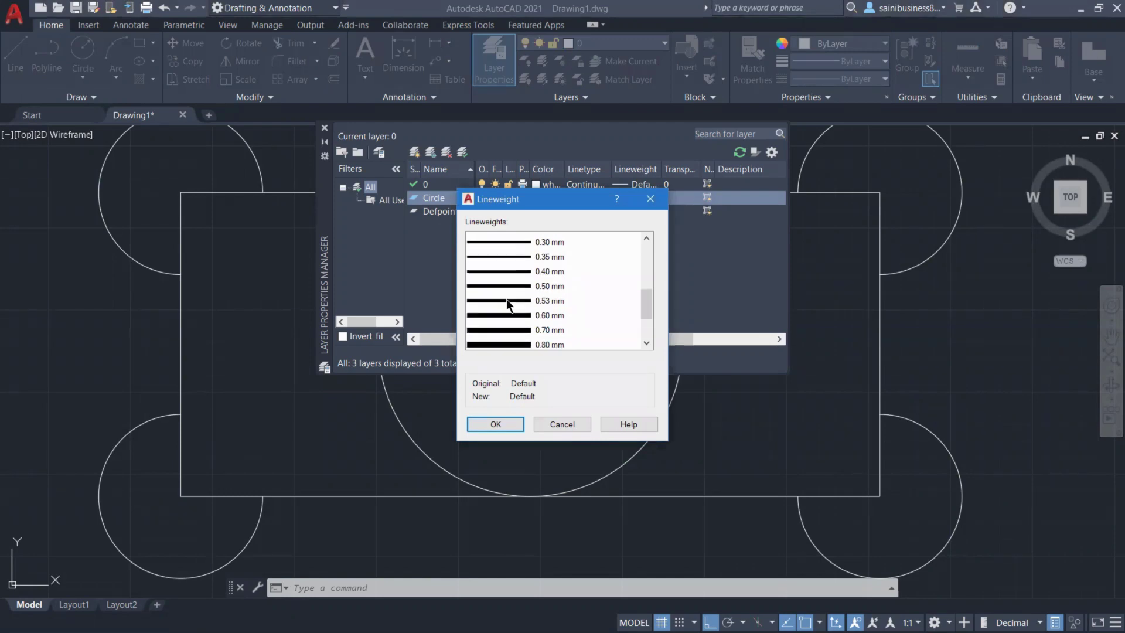
{"action": "scroll", "coordinate": [501, 340], "scroll_direction": "down", "scroll_amount": 2}
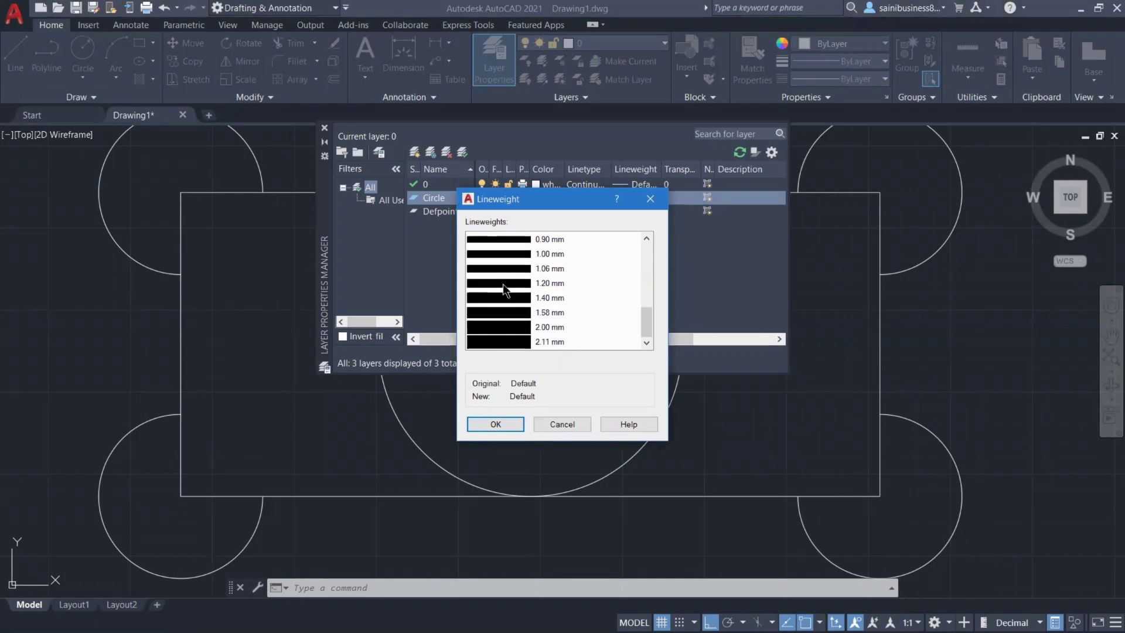
{"action": "scroll", "coordinate": [505, 290], "scroll_direction": "up", "scroll_amount": 2}
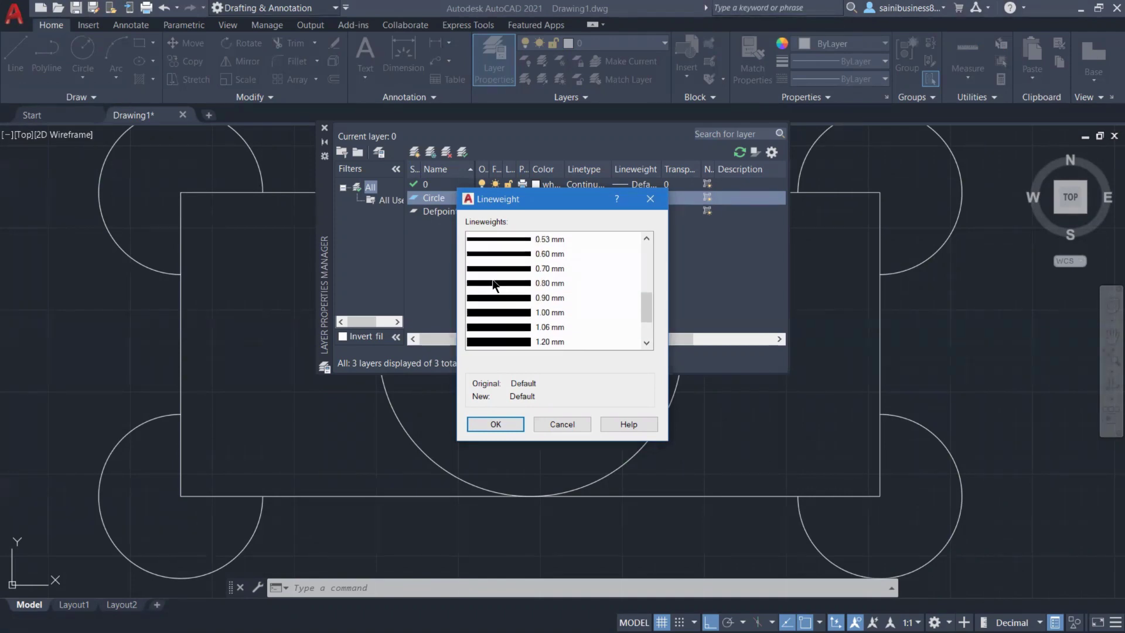
{"action": "left_click", "coordinate": [491, 280]}
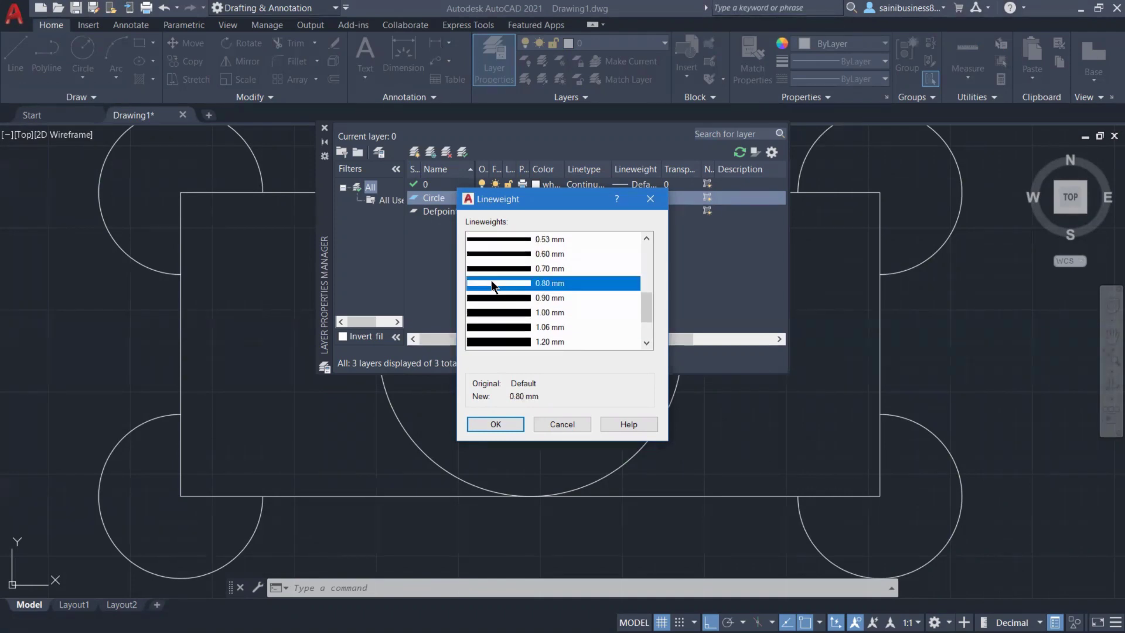
{"action": "left_click", "coordinate": [511, 421]}
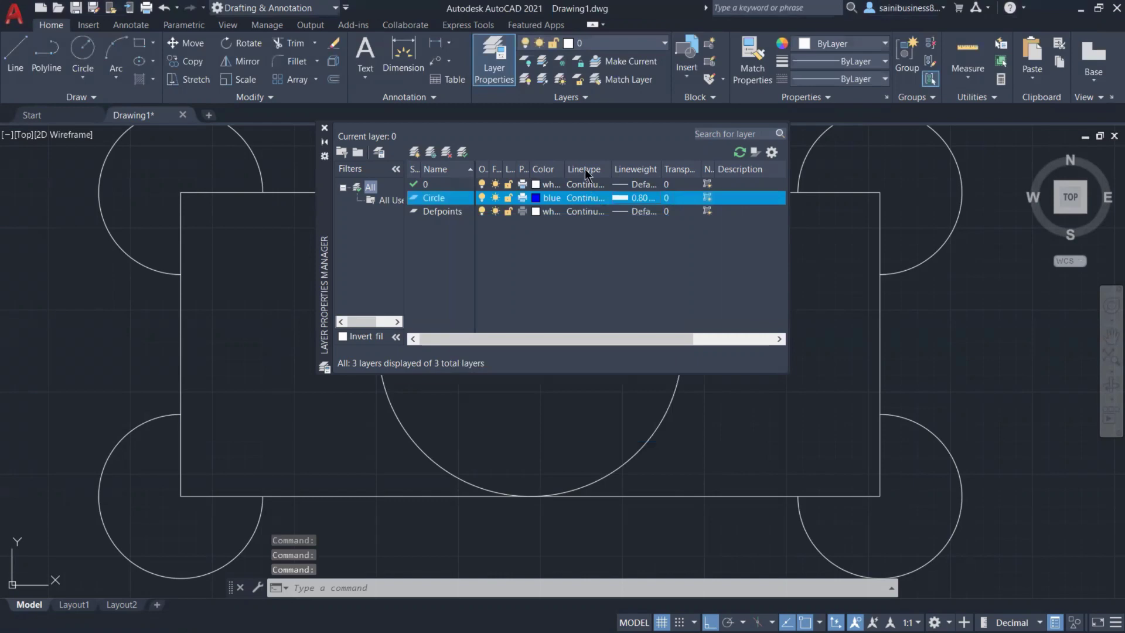
From layer 0's linetype dialog, load ACAD_ISO02W100 from the acadiso.lin list.
{"action": "left_click", "coordinate": [579, 184]}
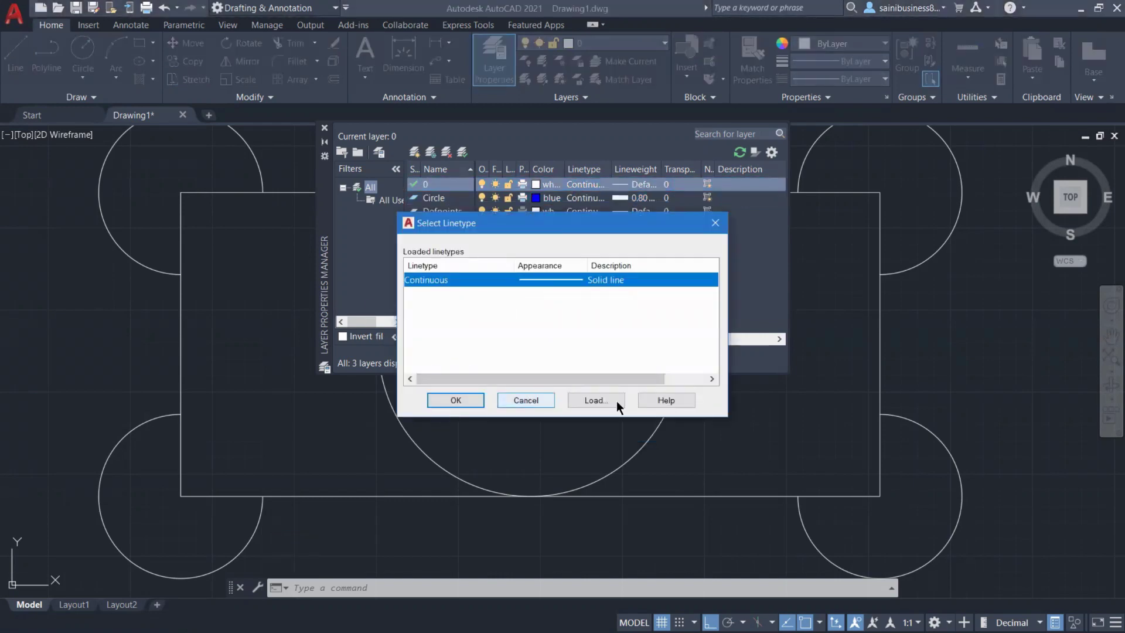
{"action": "left_click", "coordinate": [592, 401]}
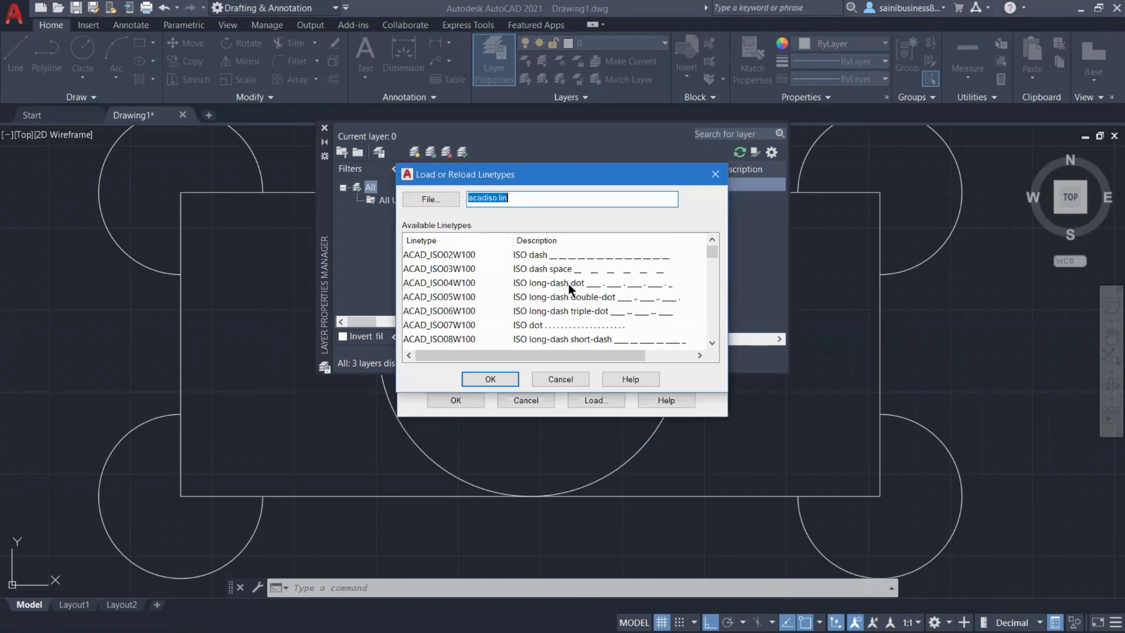
{"action": "scroll", "coordinate": [568, 284], "scroll_direction": "down", "scroll_amount": 2}
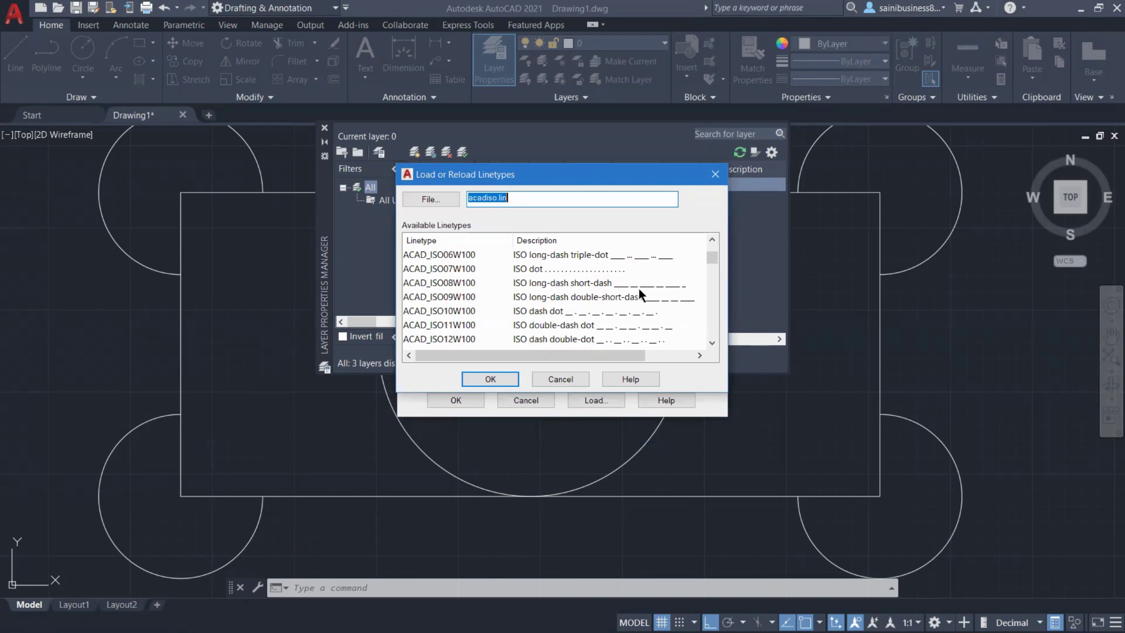
{"action": "scroll", "coordinate": [591, 302], "scroll_direction": "down", "scroll_amount": 4}
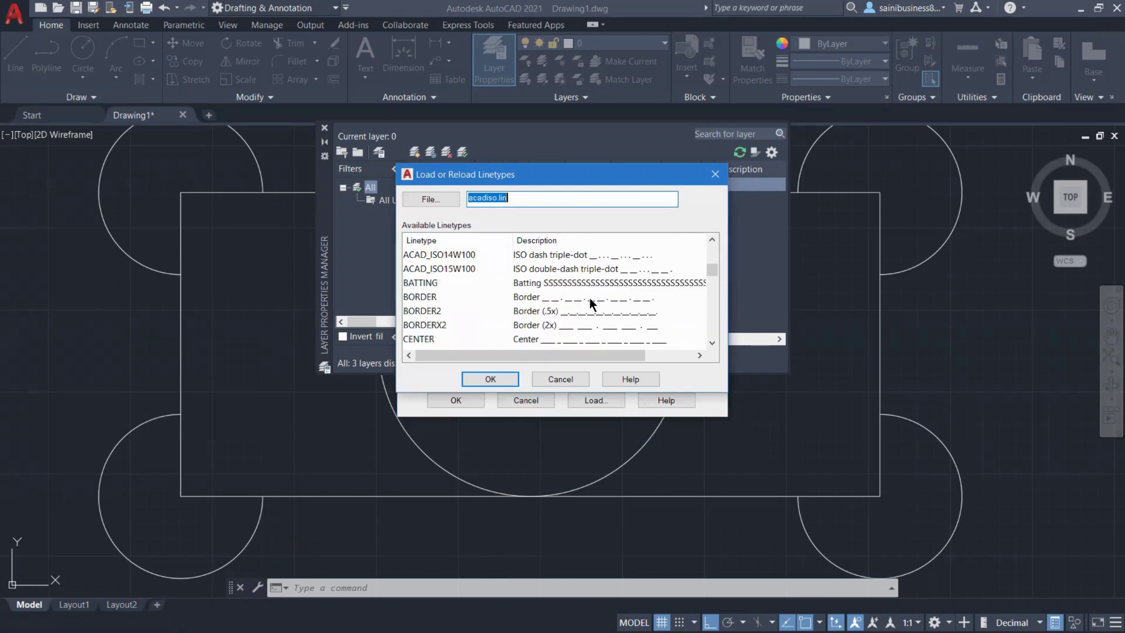
{"action": "scroll", "coordinate": [580, 302], "scroll_direction": "down", "scroll_amount": 2}
{"action": "scroll", "coordinate": [539, 298], "scroll_direction": "down", "scroll_amount": 2}
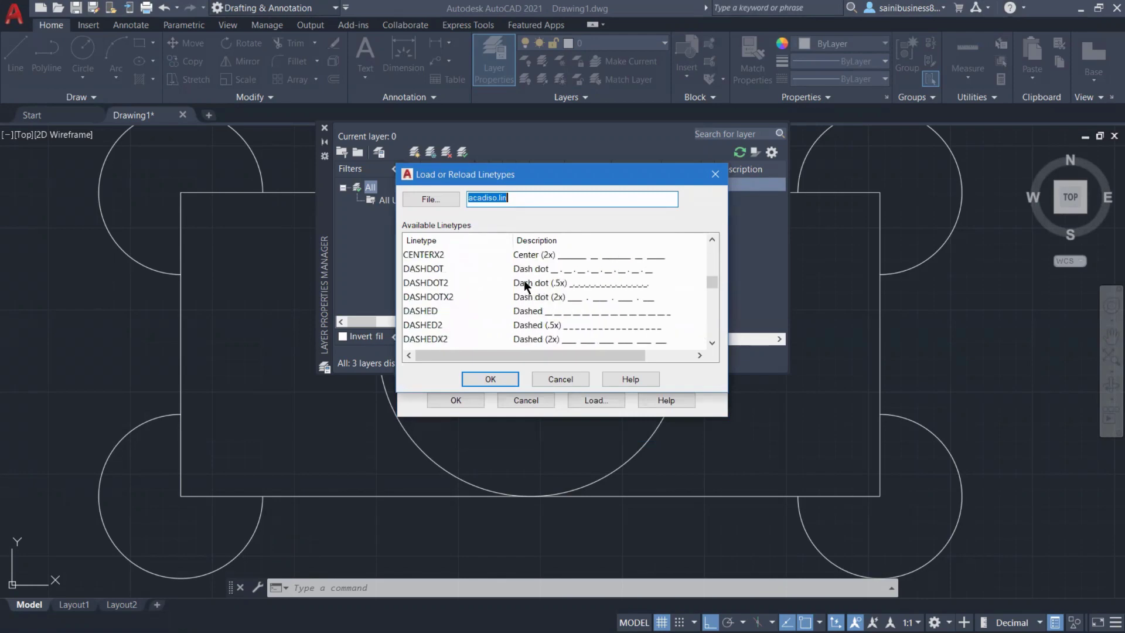
{"action": "scroll", "coordinate": [545, 303], "scroll_direction": "down", "scroll_amount": 2}
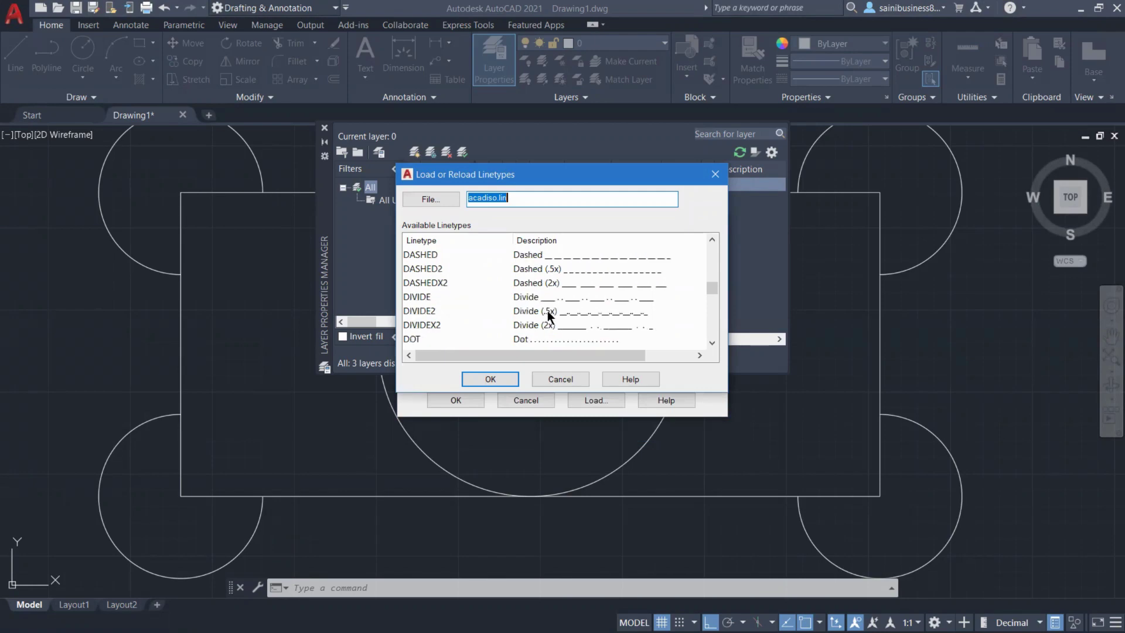
{"action": "scroll", "coordinate": [551, 309], "scroll_direction": "down", "scroll_amount": 2}
{"action": "scroll", "coordinate": [510, 300], "scroll_direction": "down", "scroll_amount": 2}
{"action": "scroll", "coordinate": [516, 296], "scroll_direction": "down", "scroll_amount": 2}
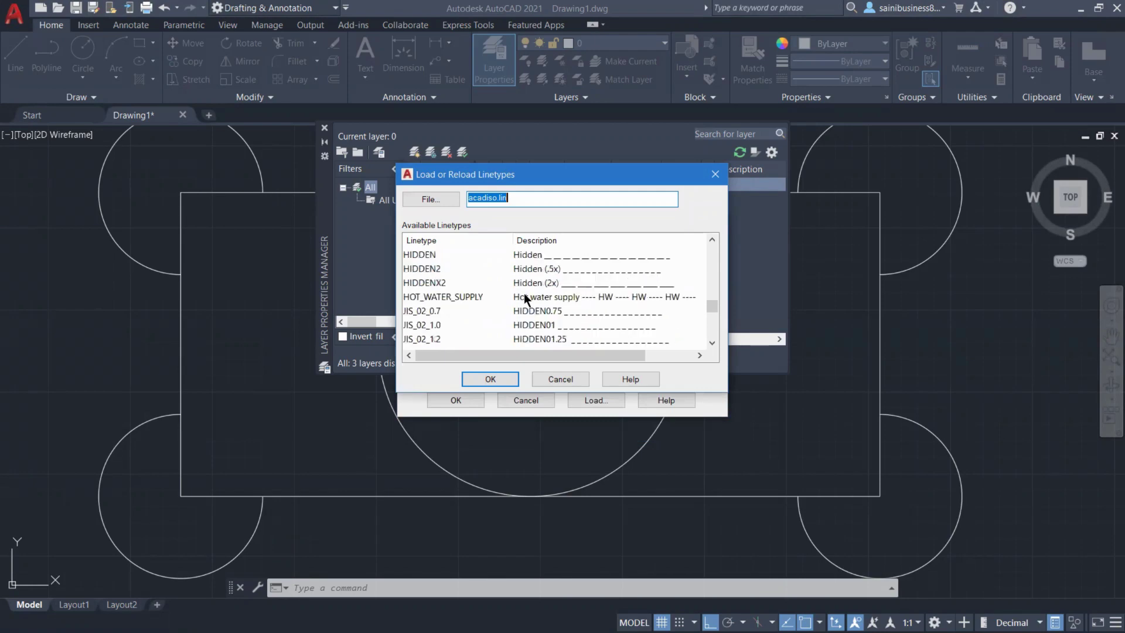
{"action": "scroll", "coordinate": [557, 276], "scroll_direction": "down", "scroll_amount": 2}
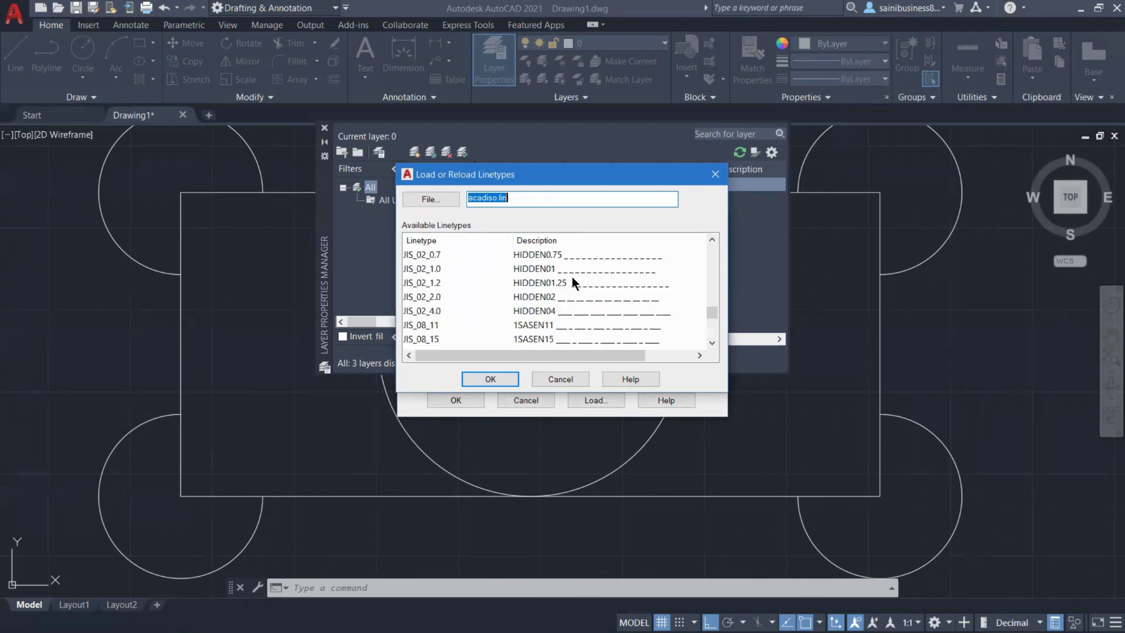
{"action": "scroll", "coordinate": [572, 276], "scroll_direction": "down", "scroll_amount": 3}
{"action": "scroll", "coordinate": [572, 277], "scroll_direction": "down", "scroll_amount": 2}
{"action": "scroll", "coordinate": [572, 277], "scroll_direction": "up", "scroll_amount": 4}
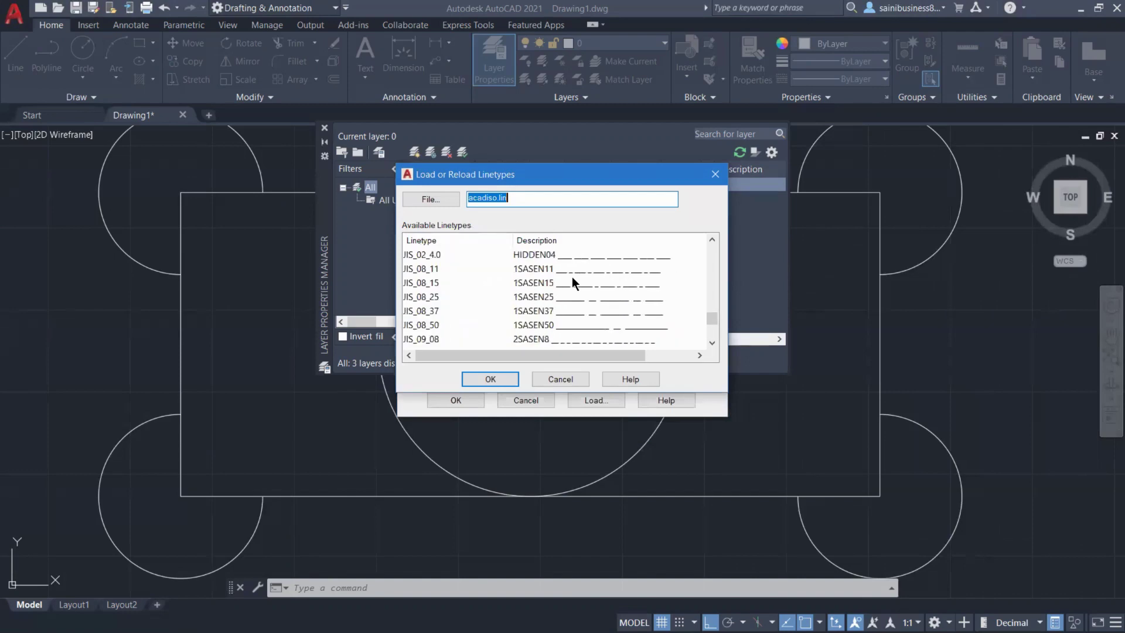
{"action": "scroll", "coordinate": [572, 277], "scroll_direction": "up", "scroll_amount": 6}
{"action": "scroll", "coordinate": [572, 278], "scroll_direction": "up", "scroll_amount": 10}
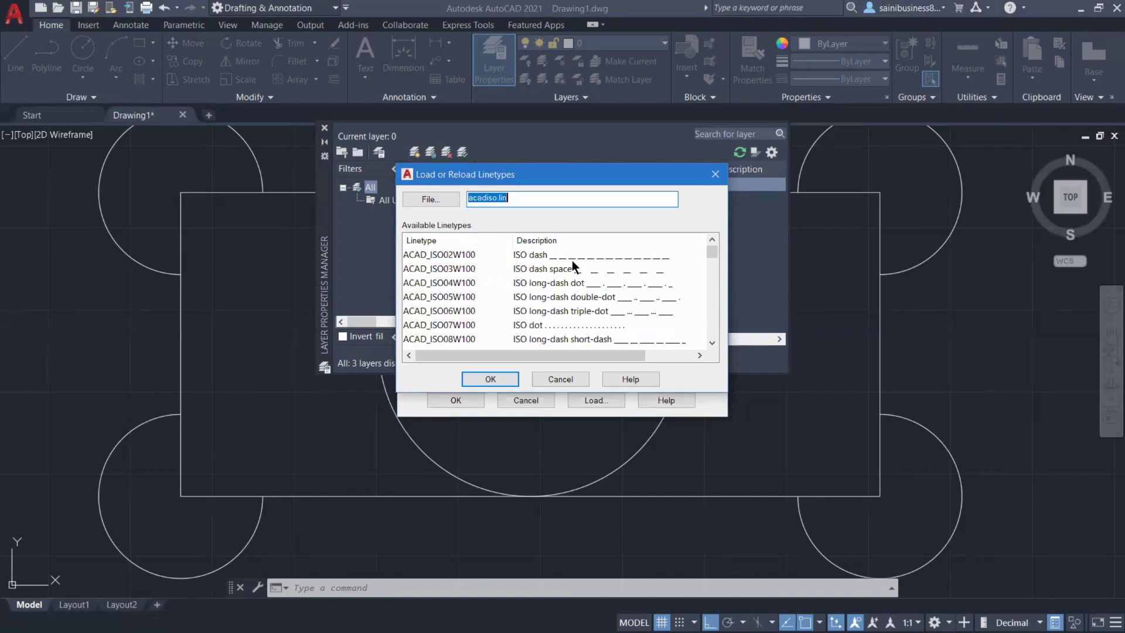
{"action": "left_click", "coordinate": [572, 256]}
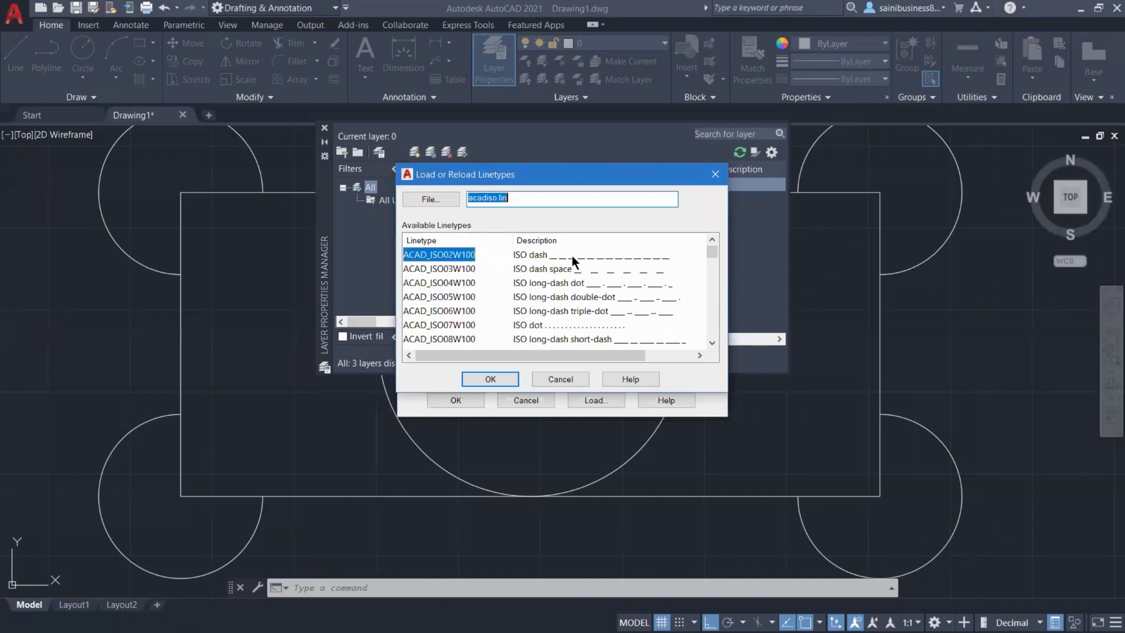
{"action": "left_click", "coordinate": [497, 378]}
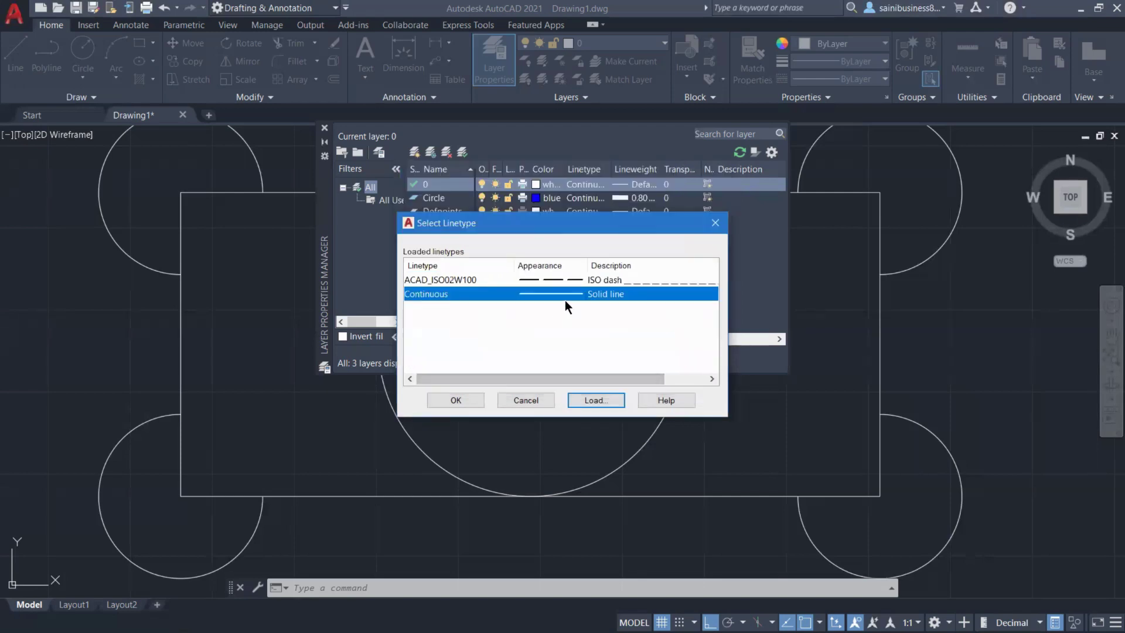
Assign the ACAD_ISO02W100 dash linetype to layer 0 and the Circle layer.
{"action": "left_click", "coordinate": [471, 278]}
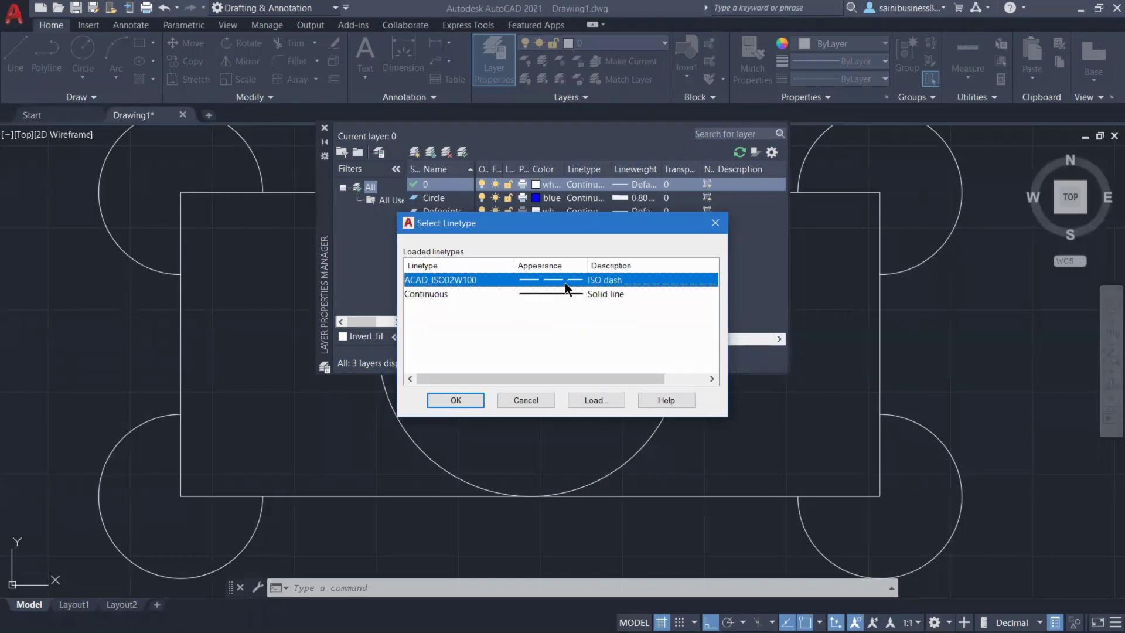
{"action": "left_click", "coordinate": [456, 398]}
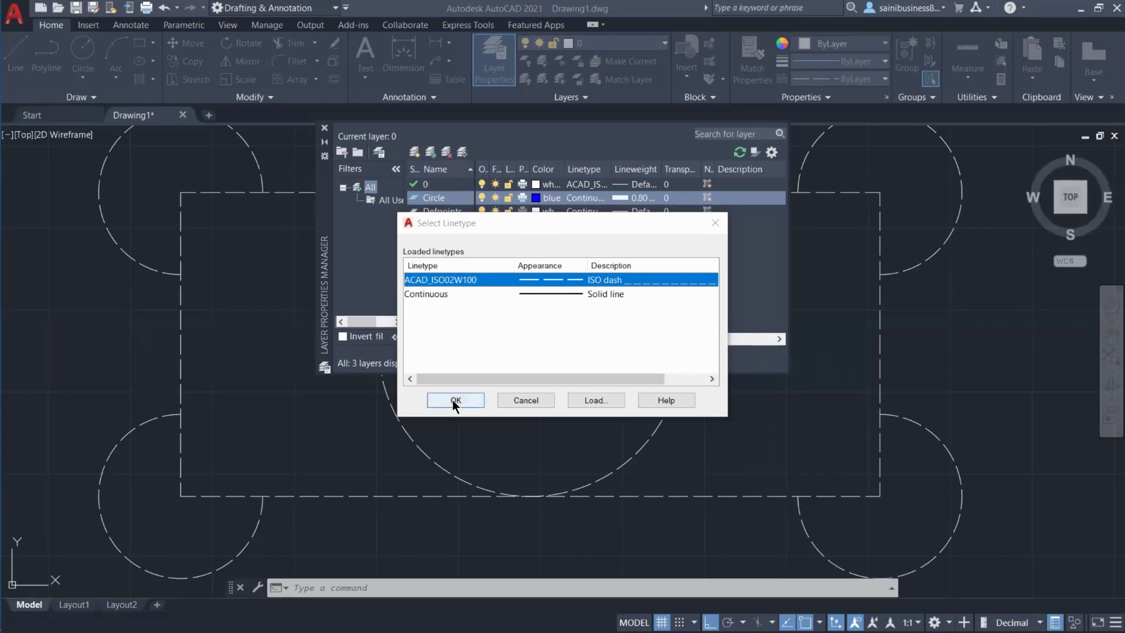
{"action": "key", "text": "Return"}
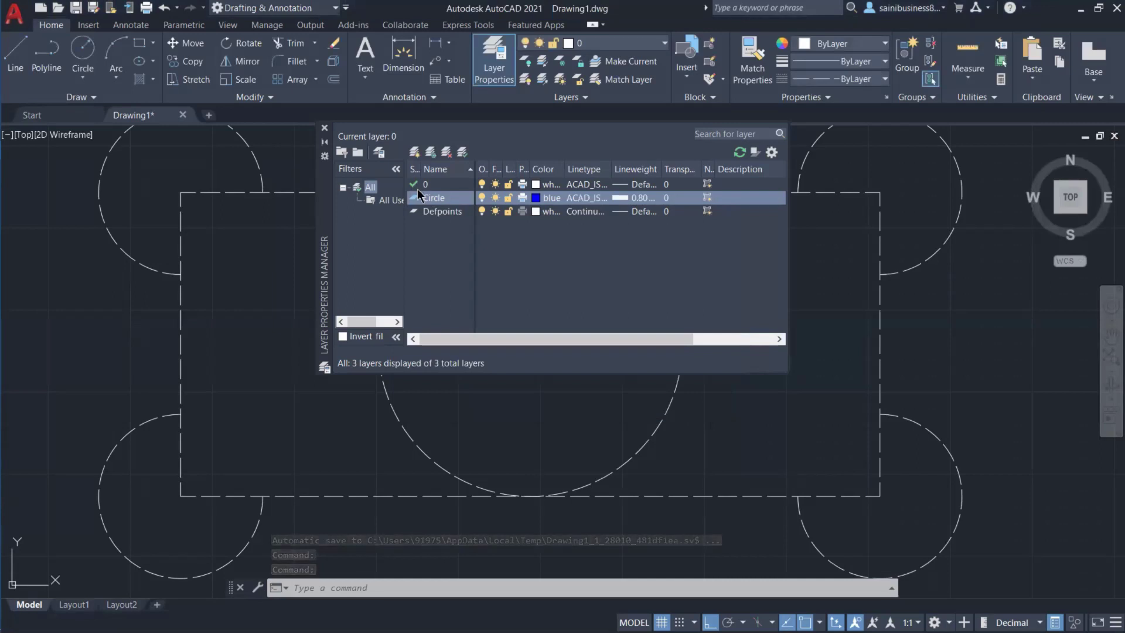
Attempt to delete the Defpoints layer and dismiss the cannot-delete notice.
{"action": "left_click", "coordinate": [436, 217]}
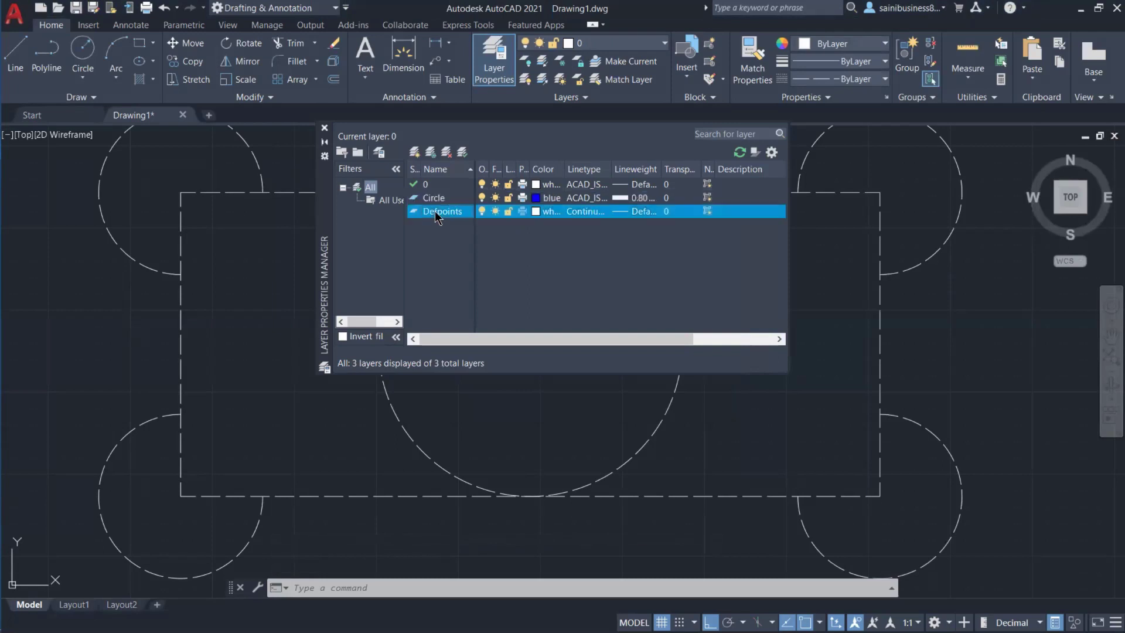
{"action": "left_click", "coordinate": [447, 152]}
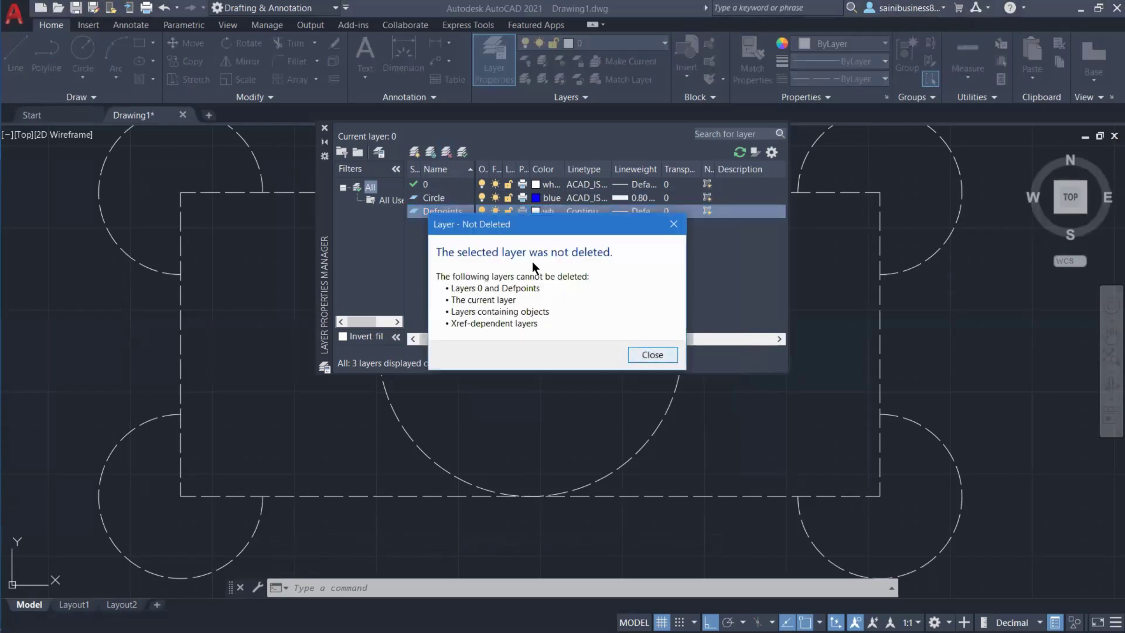
{"action": "key", "text": "Return"}
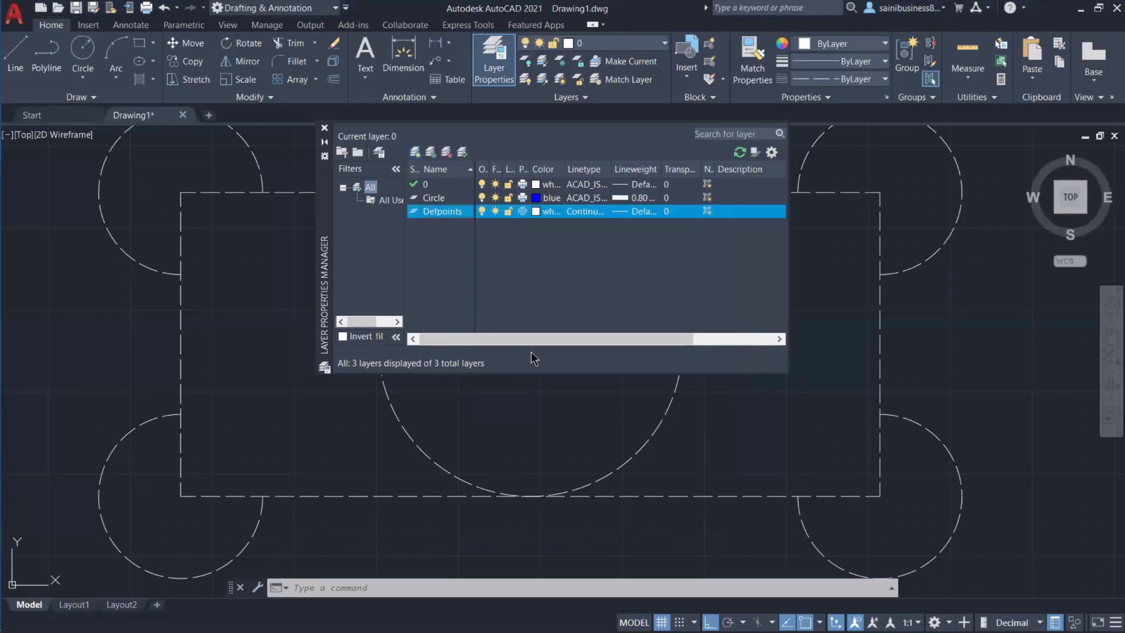
Create a new layer named Rectangle with standard green colour.
{"action": "key", "text": "alt+n"}
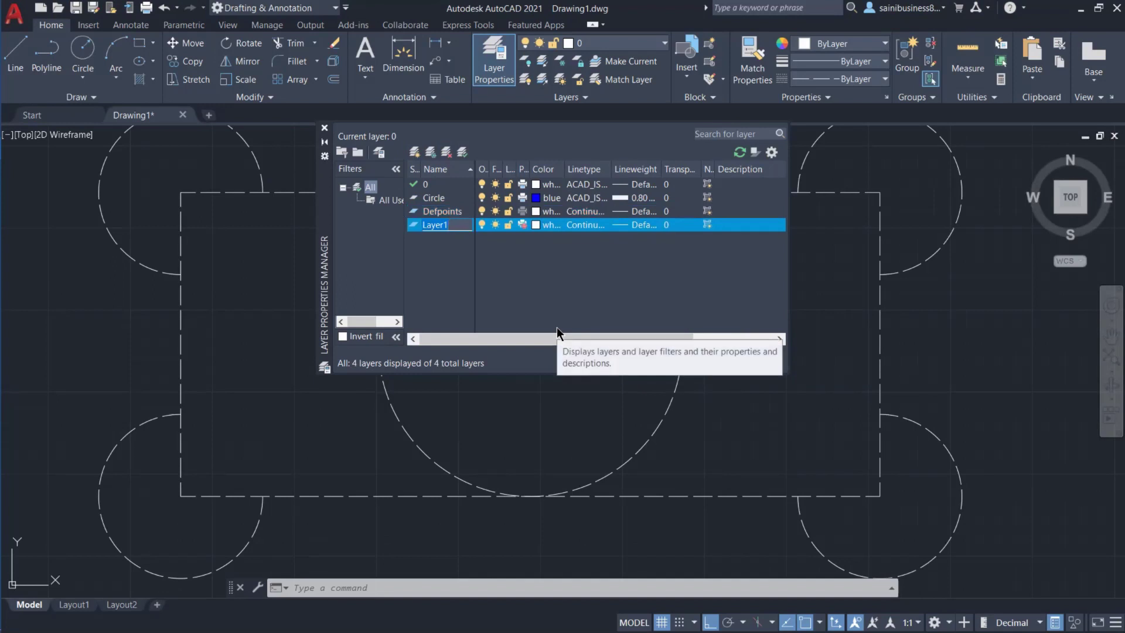
{"action": "type", "text": "Rectang"}
{"action": "type", "text": "le"}
{"action": "key", "text": "Return"}
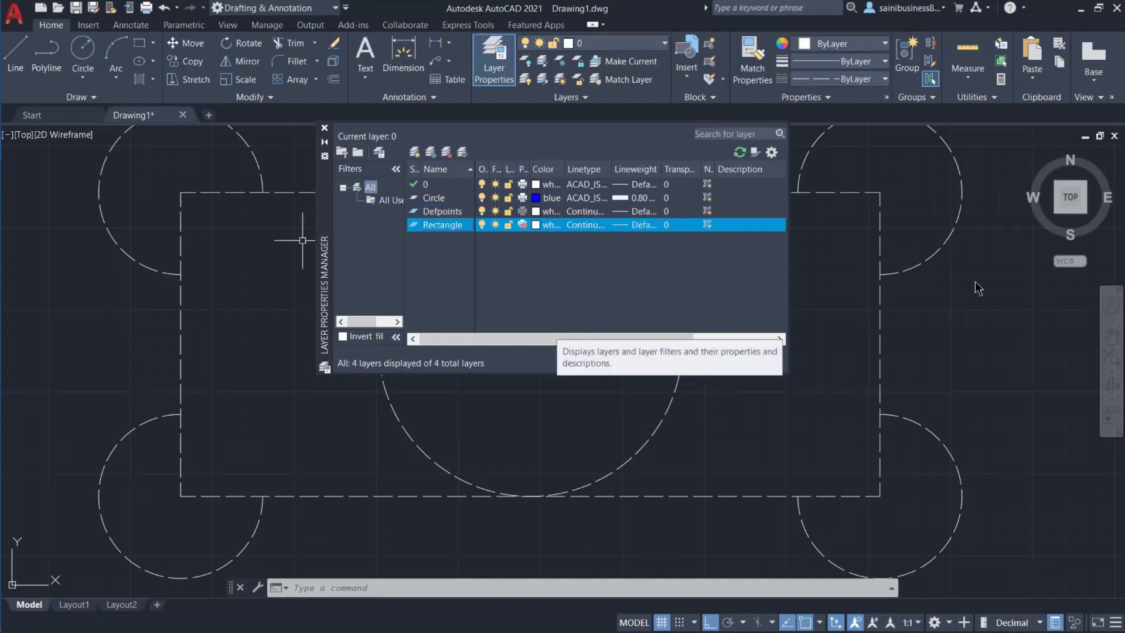
{"action": "left_click", "coordinate": [535, 225]}
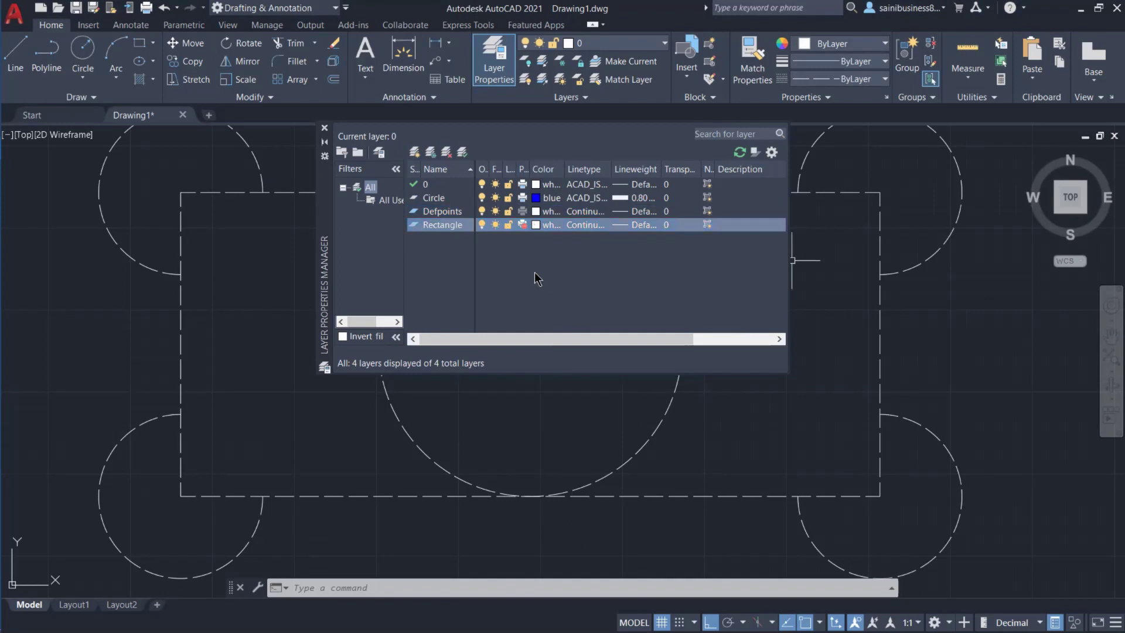
{"action": "left_click", "coordinate": [534, 272]}
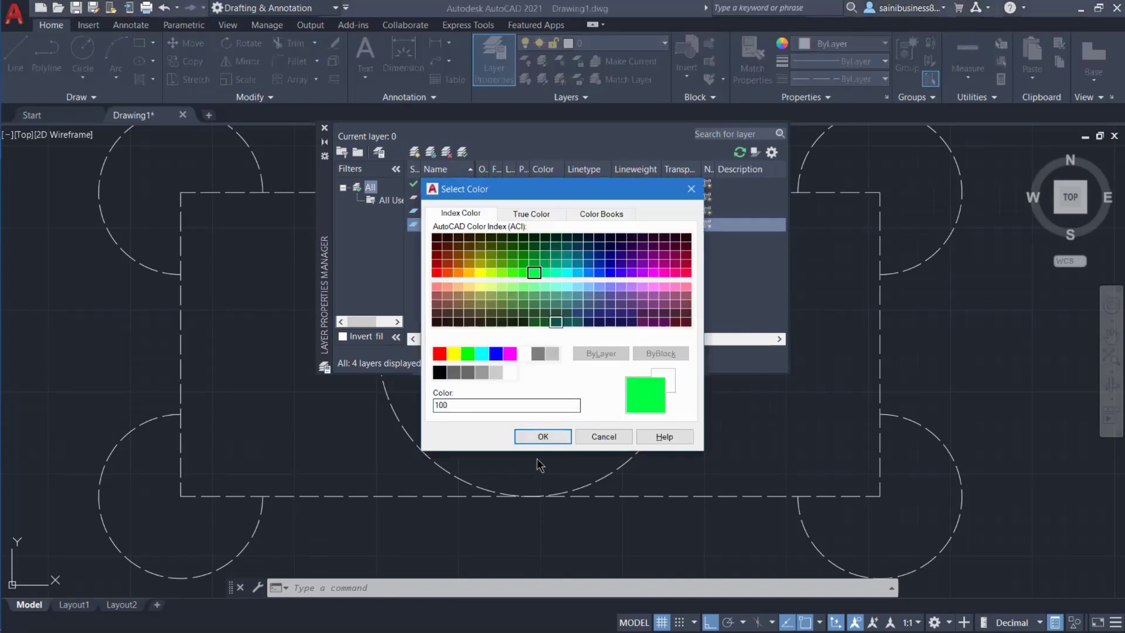
{"action": "left_click", "coordinate": [467, 353]}
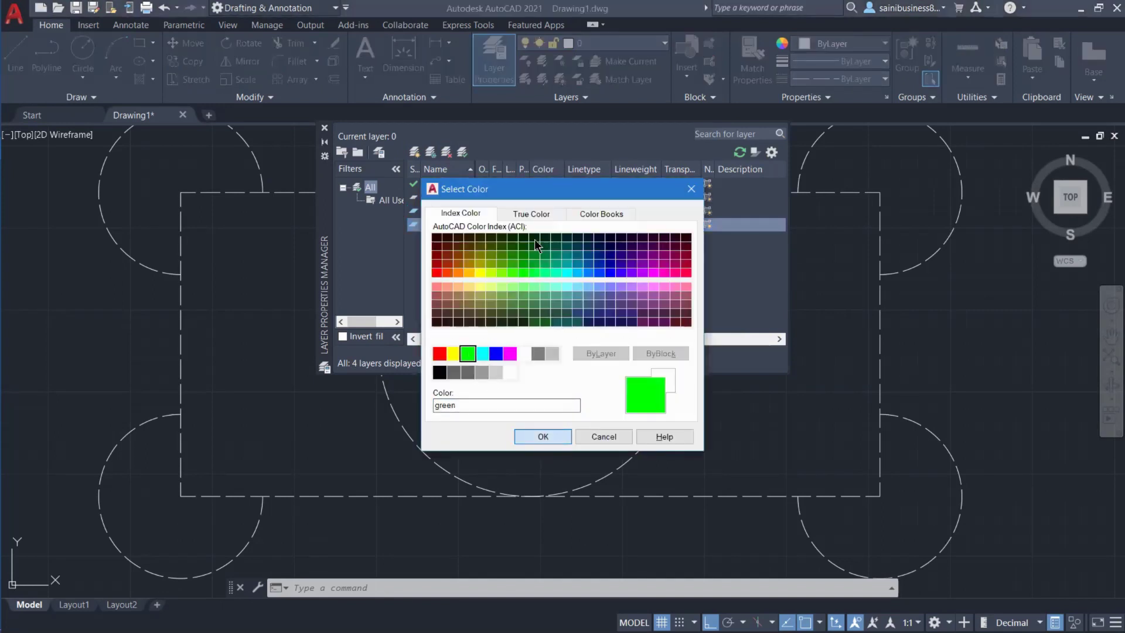
{"action": "key", "text": "Return"}
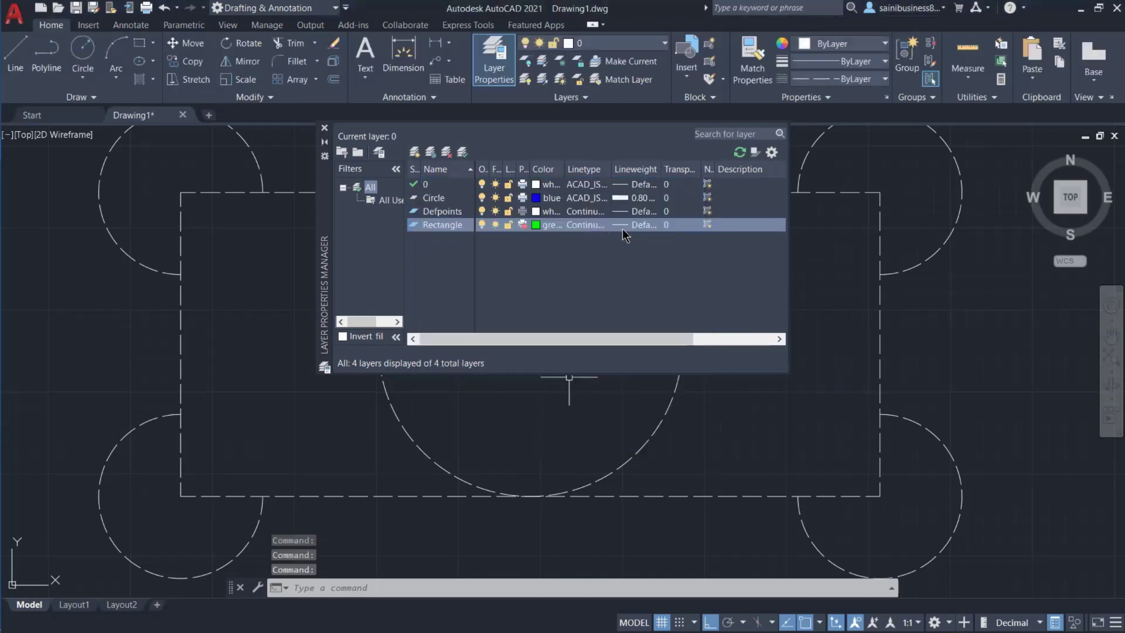
Change the Circle layer's lineweight to 0.35 mm and close the layer manager.
{"action": "left_click", "coordinate": [623, 197]}
{"action": "left_click", "coordinate": [550, 253]}
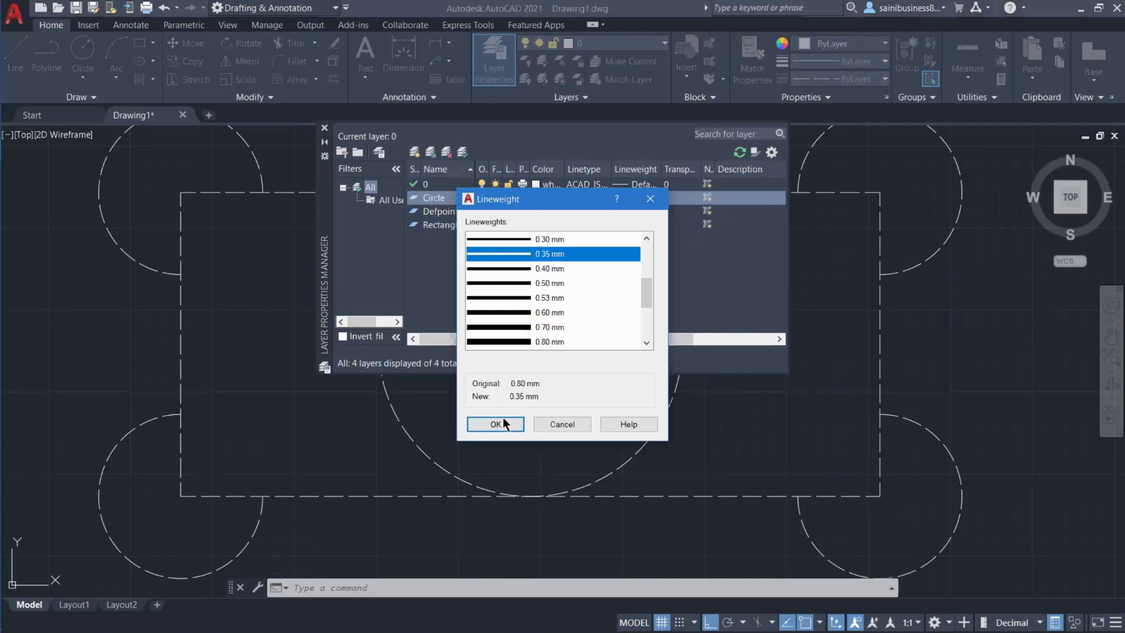
{"action": "left_click", "coordinate": [503, 423]}
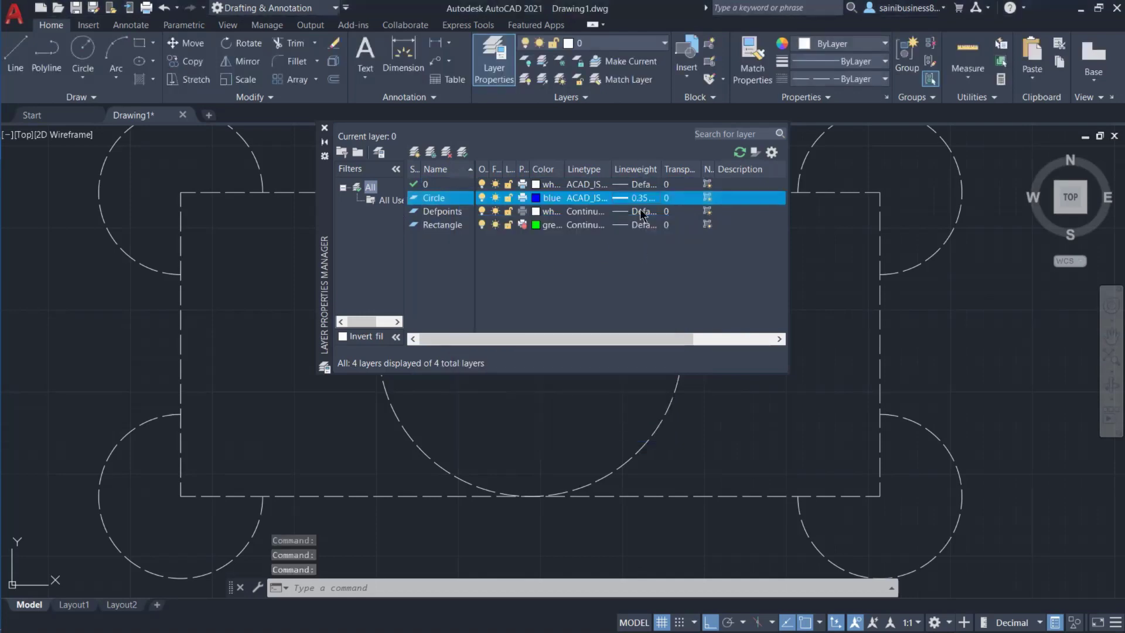
{"action": "left_click", "coordinate": [325, 128]}
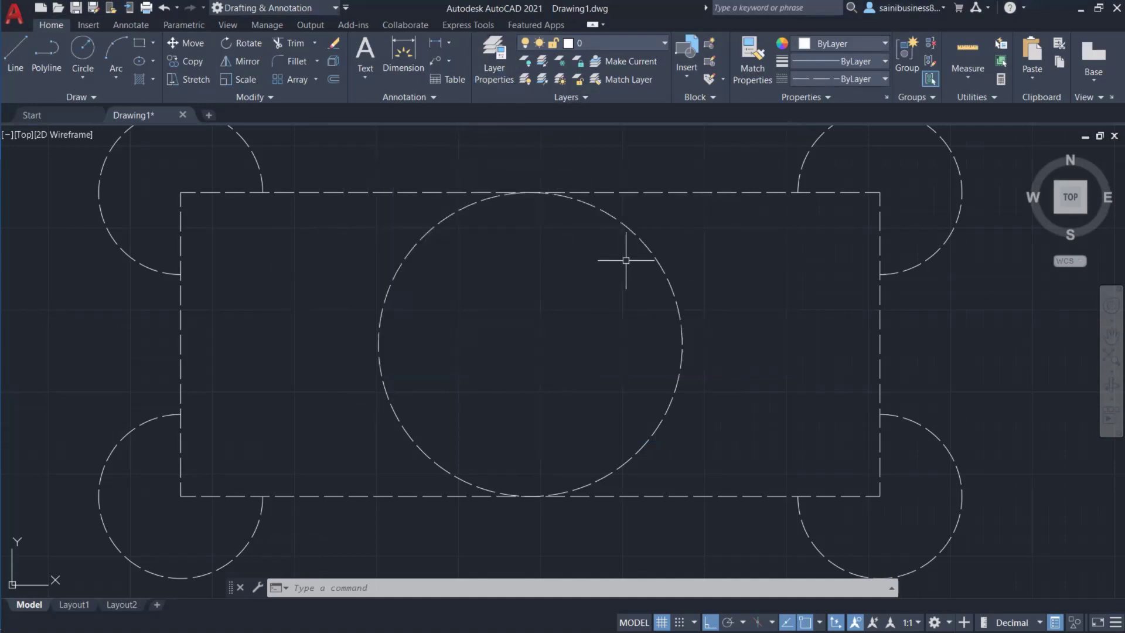
Make Circle the current layer from the Layer dropdown.
{"action": "left_click", "coordinate": [629, 45]}
{"action": "left_click", "coordinate": [599, 47]}
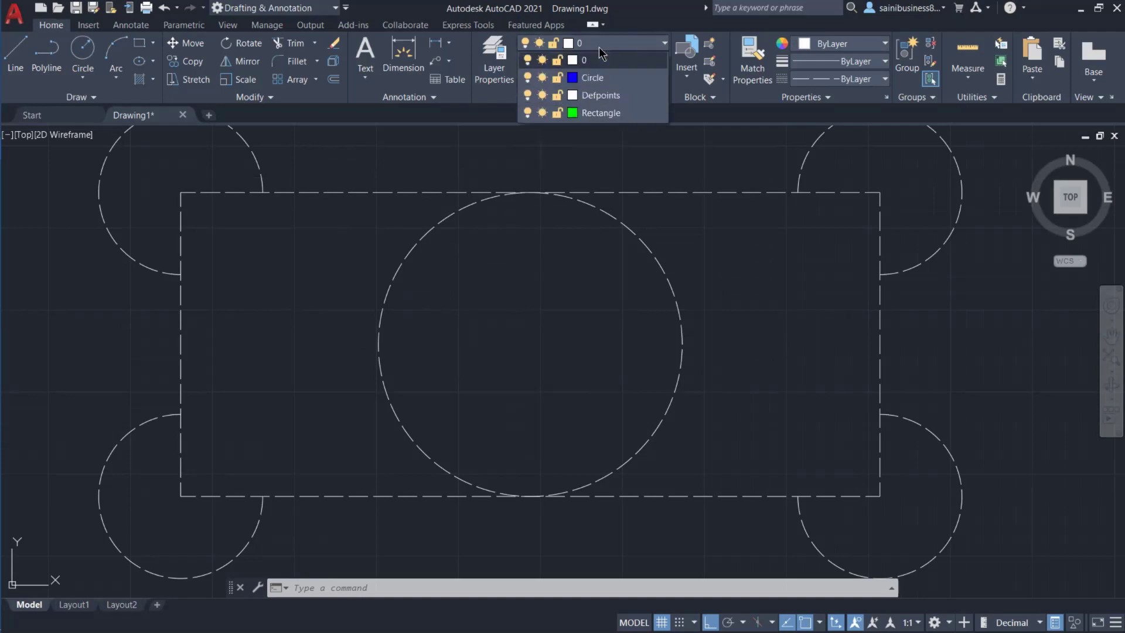
{"action": "left_click", "coordinate": [582, 77]}
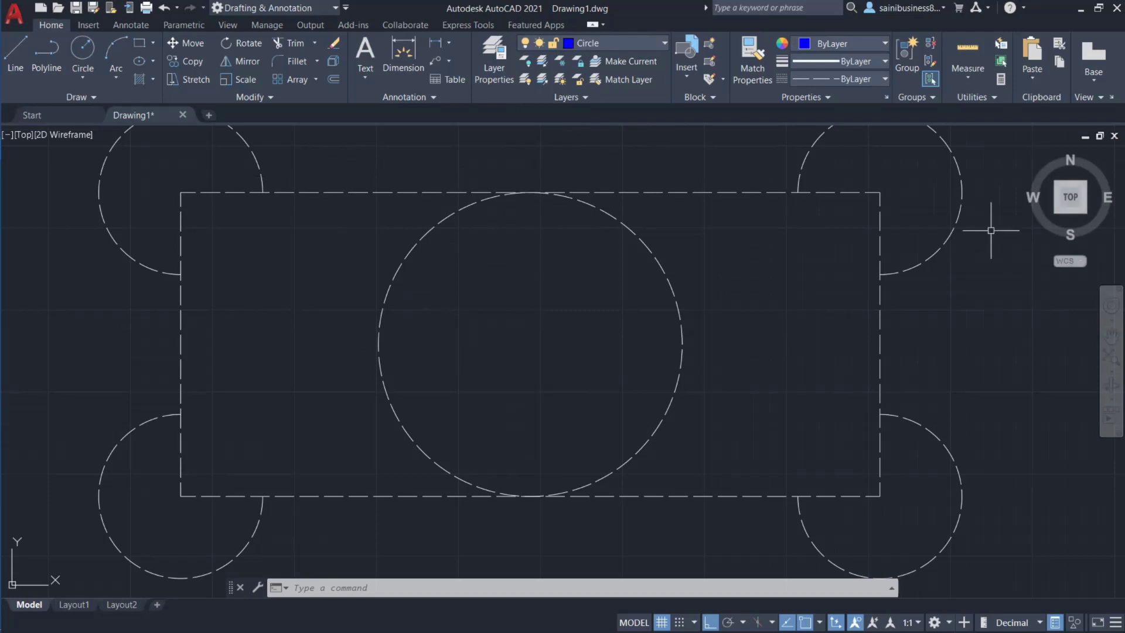
Move the central circle and the four corner arcs onto the Circle layer.
{"action": "left_click", "coordinate": [987, 163]}
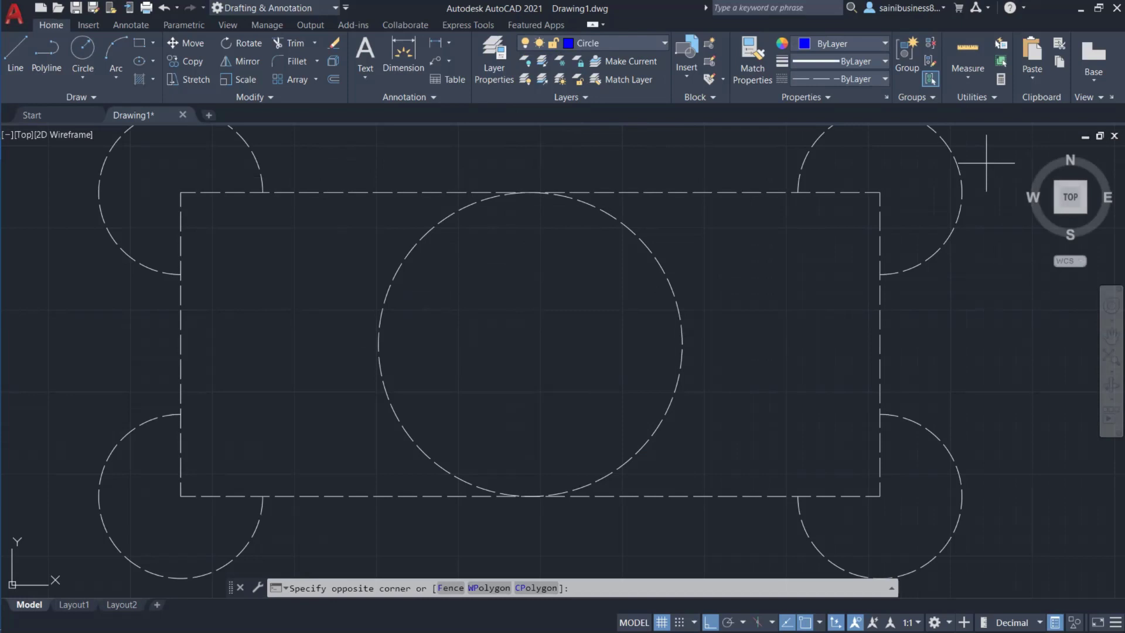
{"action": "left_click", "coordinate": [974, 307]}
{"action": "left_click", "coordinate": [934, 251]}
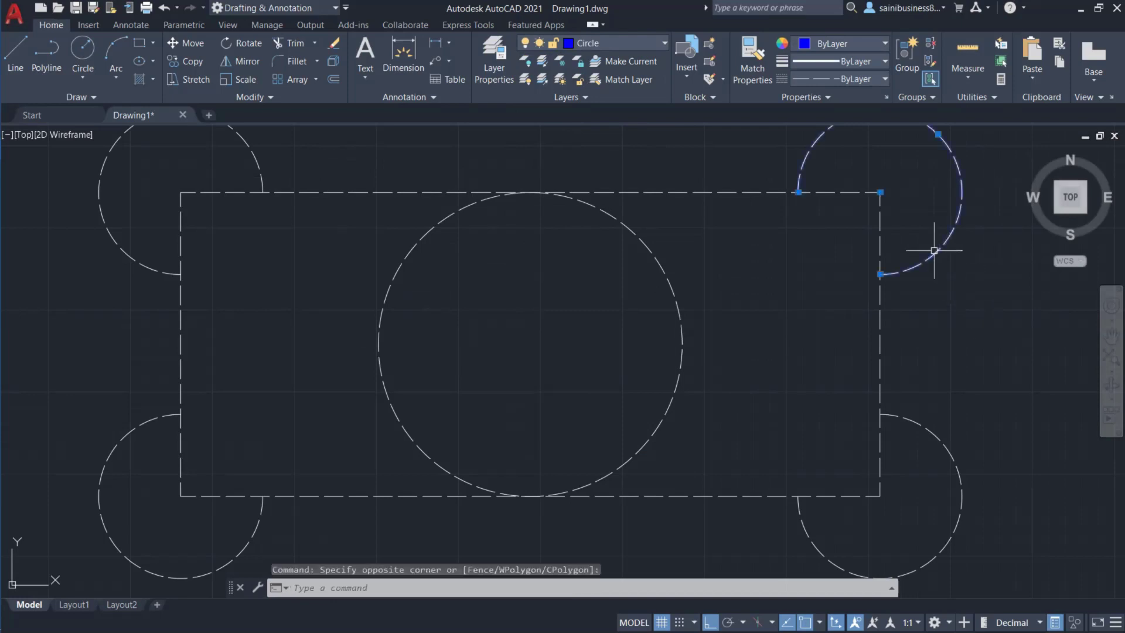
{"action": "left_click", "coordinate": [670, 281]}
{"action": "left_click", "coordinate": [939, 434]}
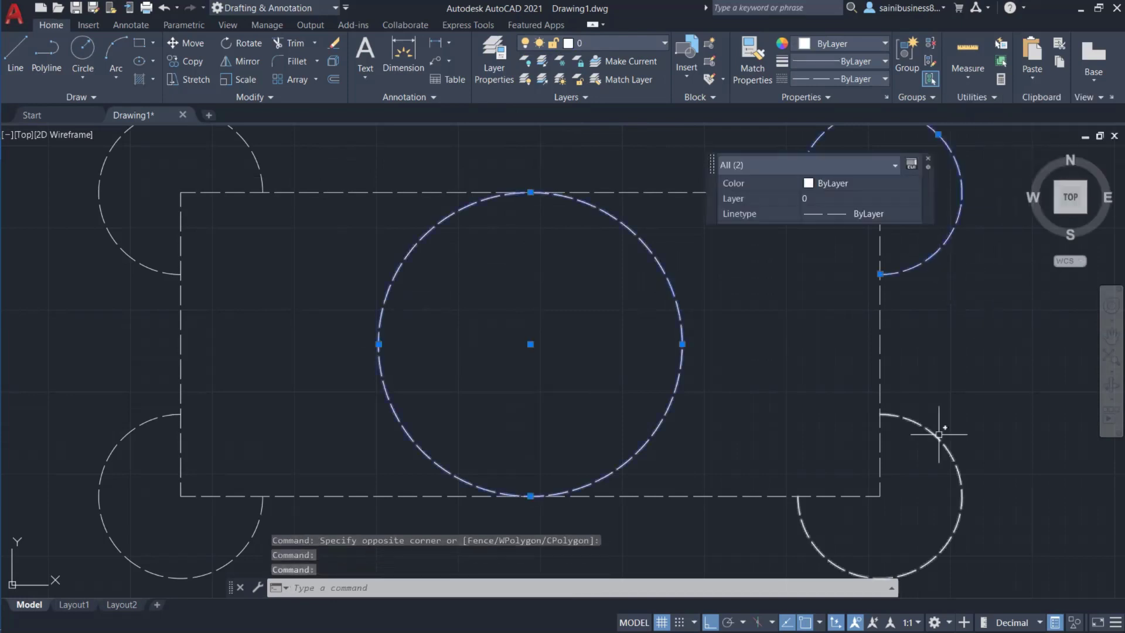
{"action": "left_click", "coordinate": [158, 417]}
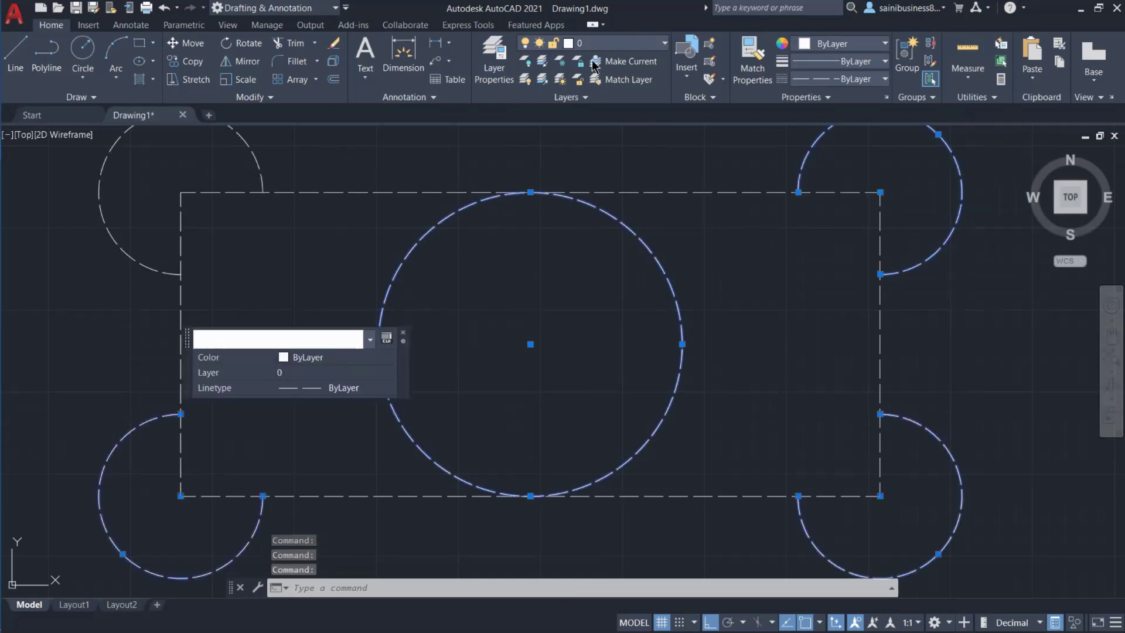
{"action": "left_click", "coordinate": [158, 271]}
{"action": "left_click", "coordinate": [602, 38]}
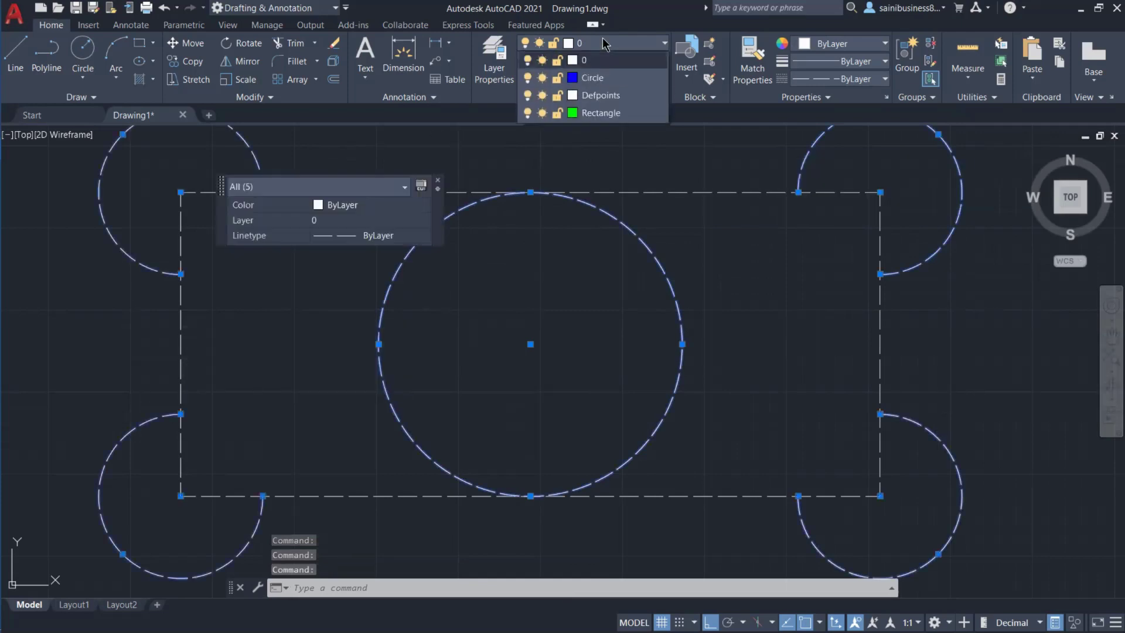
{"action": "left_click", "coordinate": [607, 79]}
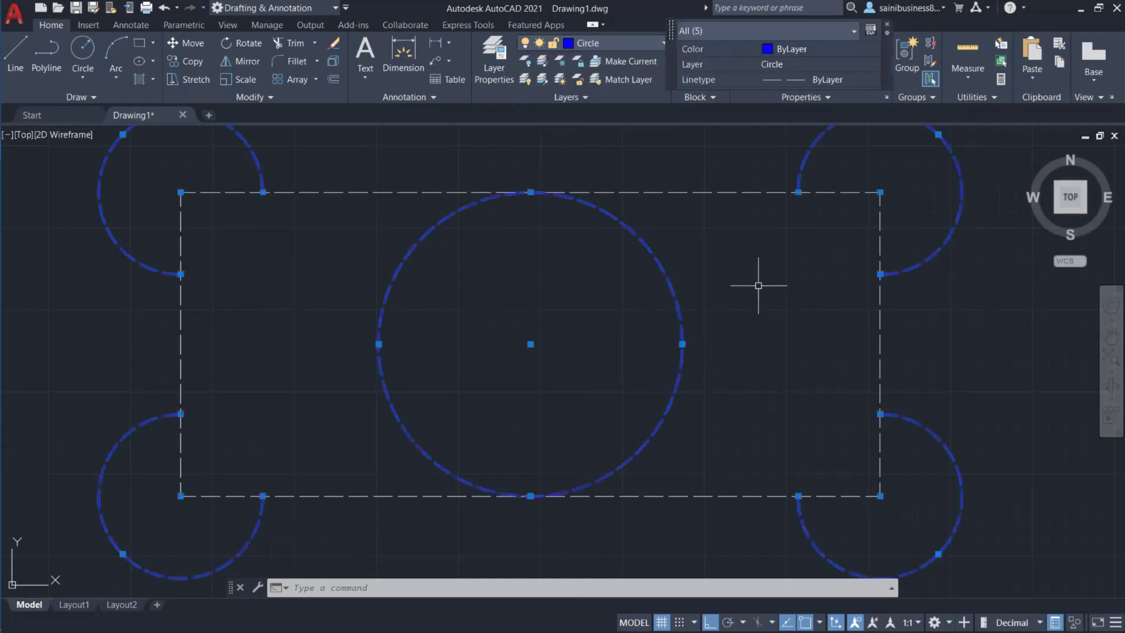
{"action": "key", "text": "Escape"}
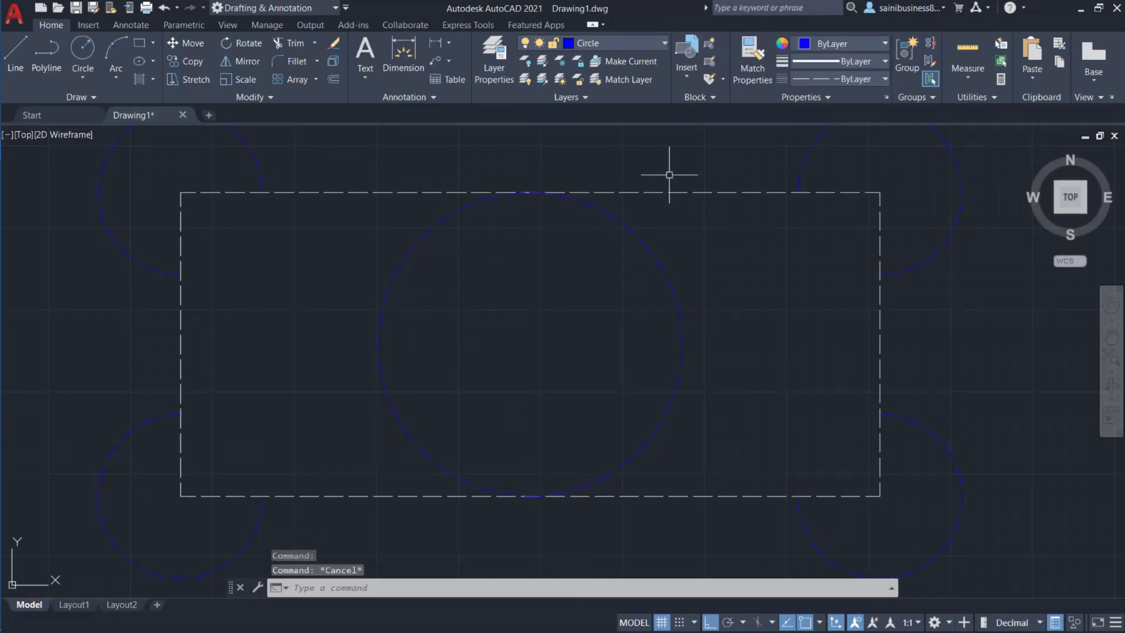
{"action": "scroll", "coordinate": [673, 282], "scroll_direction": "up", "scroll_amount": 2}
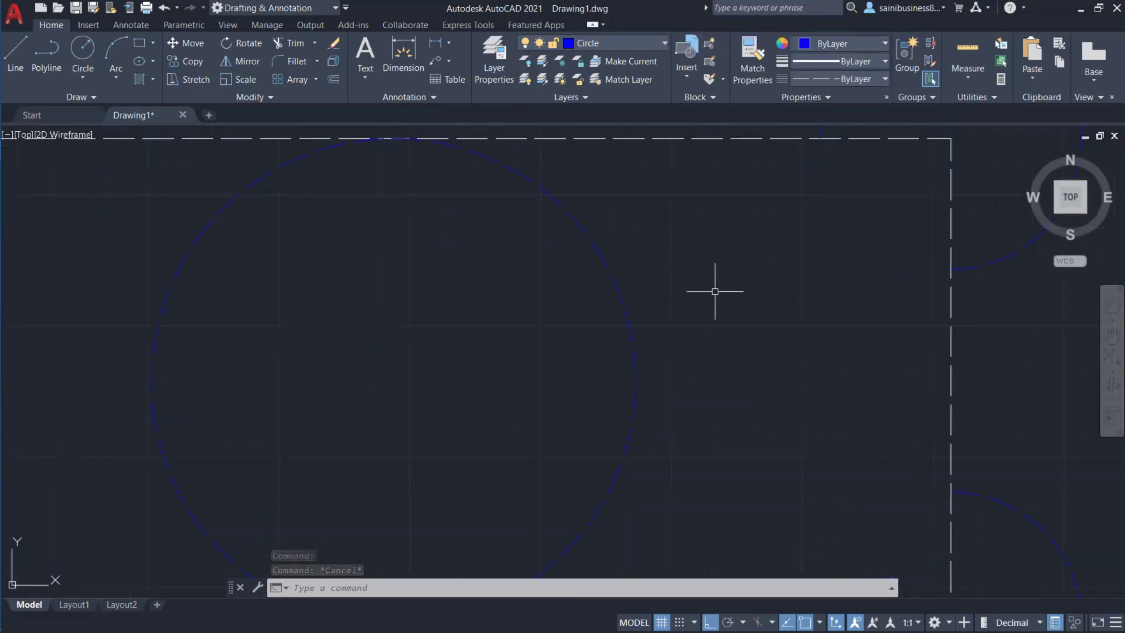
{"action": "scroll", "coordinate": [716, 291], "scroll_direction": "up", "scroll_amount": 4}
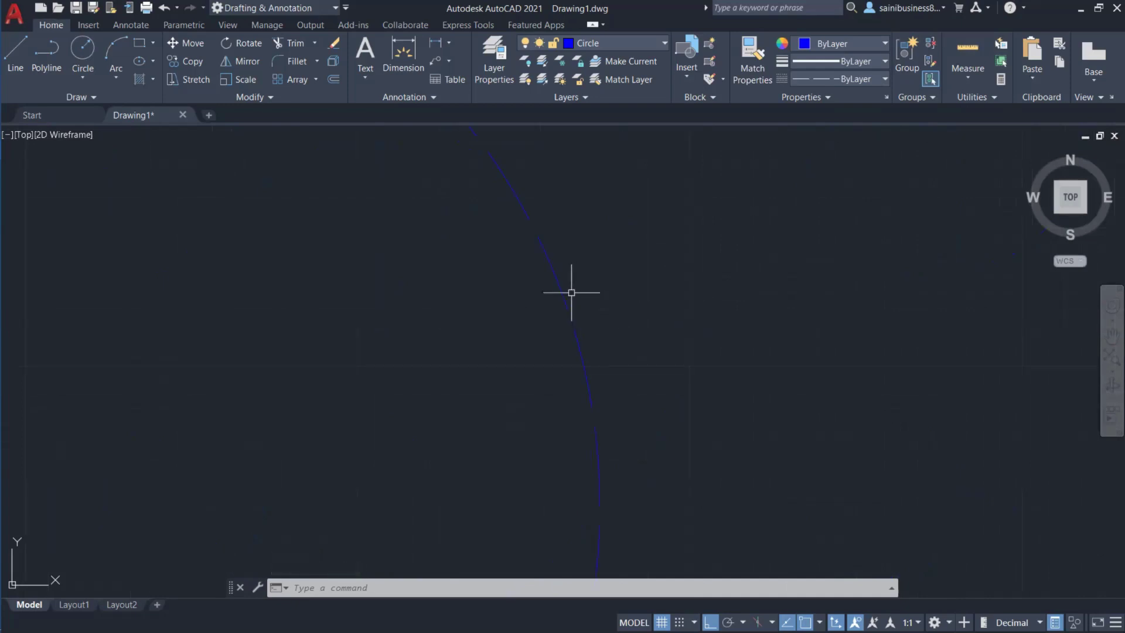
{"action": "middle_click_drag", "start_coordinate": [570, 298], "coordinate": [565, 292]}
{"action": "scroll", "coordinate": [565, 291], "scroll_direction": "down", "scroll_amount": 5}
{"action": "scroll", "coordinate": [565, 291], "scroll_direction": "up", "scroll_amount": 2}
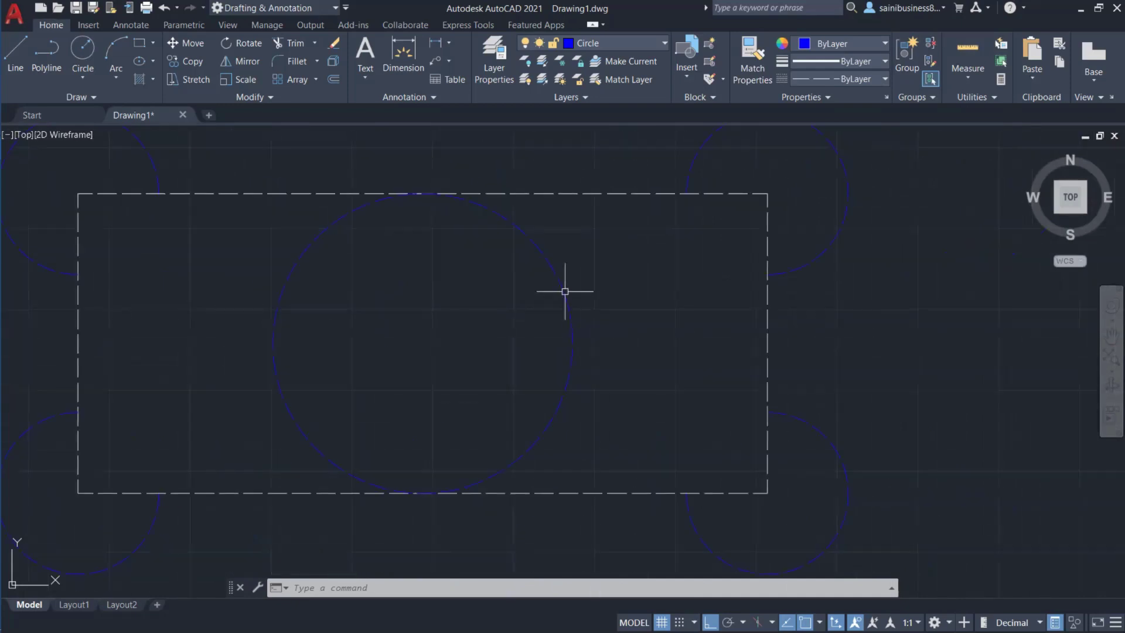
{"action": "left_click", "coordinate": [610, 45]}
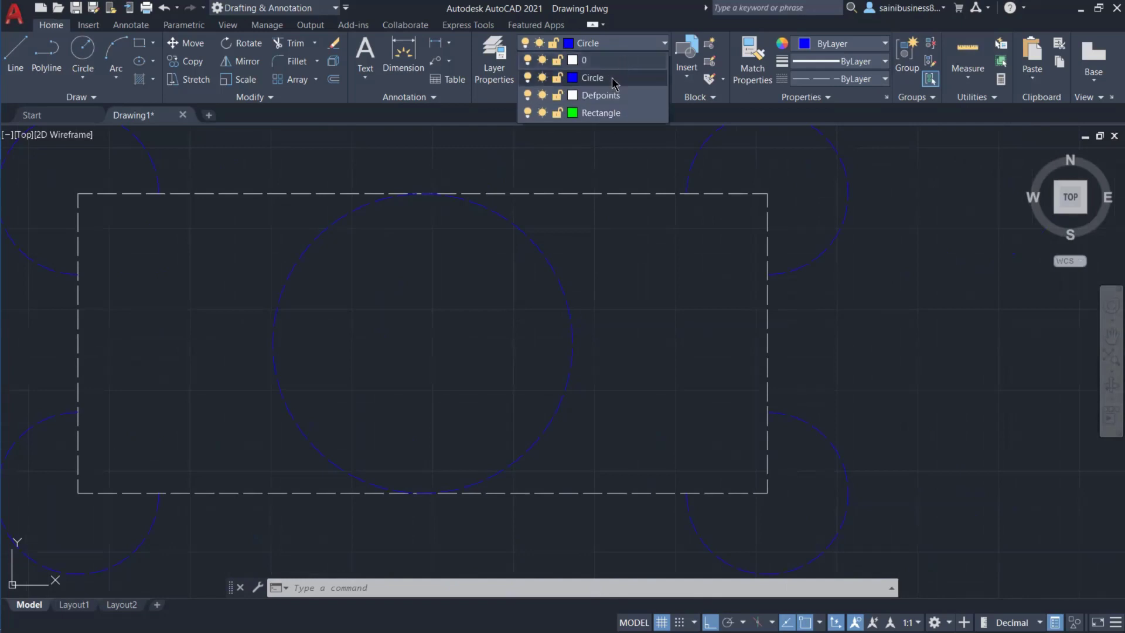
{"action": "left_click", "coordinate": [602, 169]}
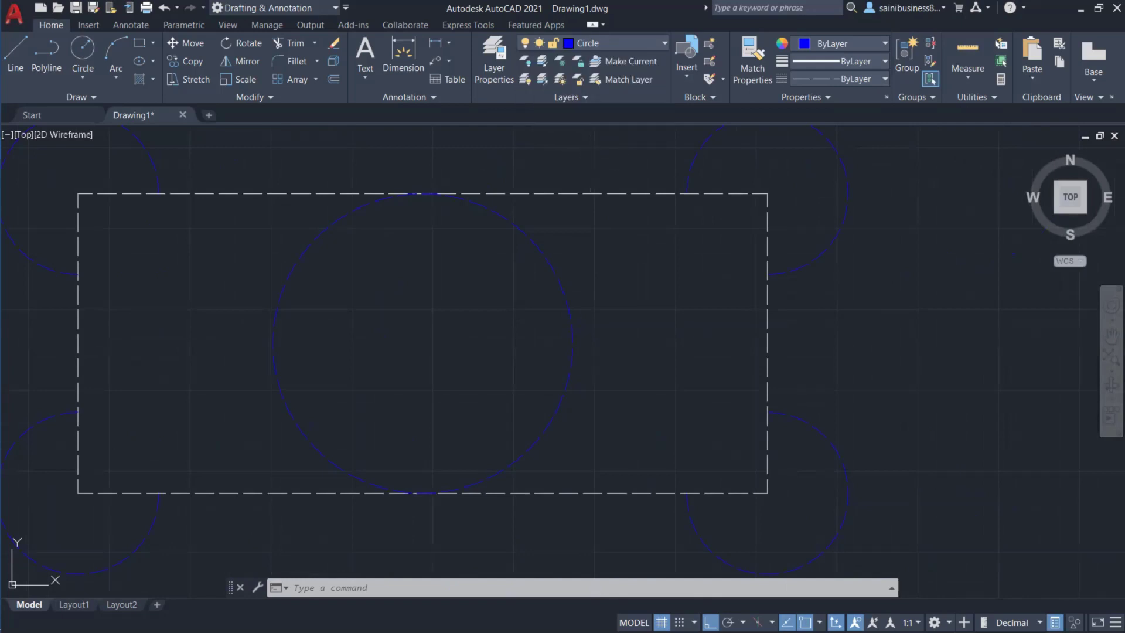
{"action": "key", "text": "Escape"}
{"action": "key", "text": "Escape"}
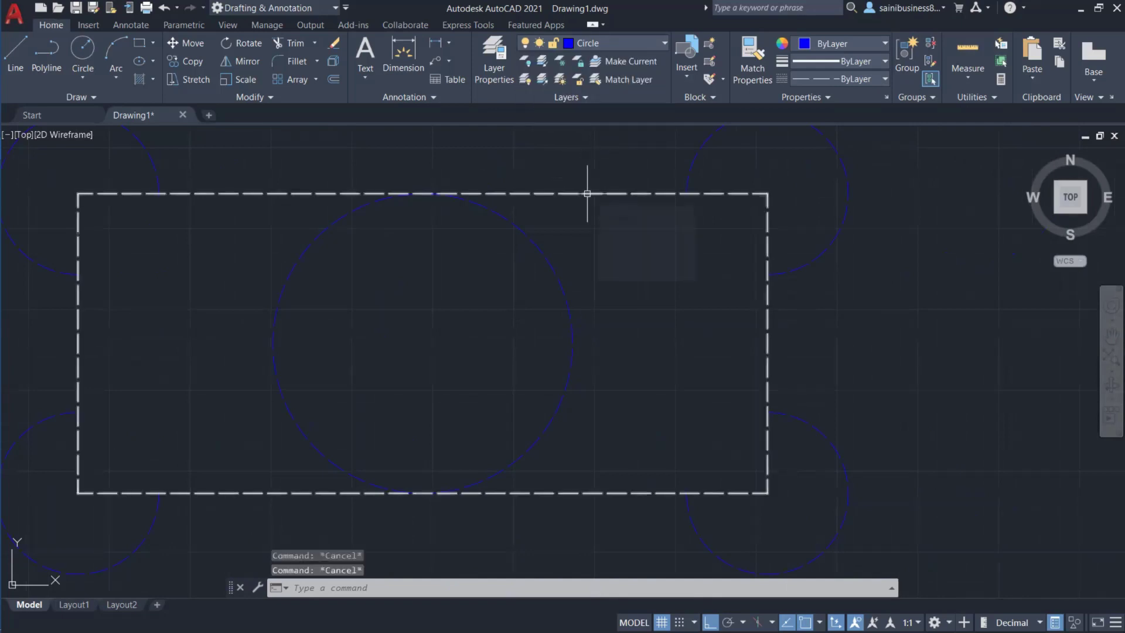
Move the dashed rectangle onto the Rectangle layer.
{"action": "left_click", "coordinate": [568, 192]}
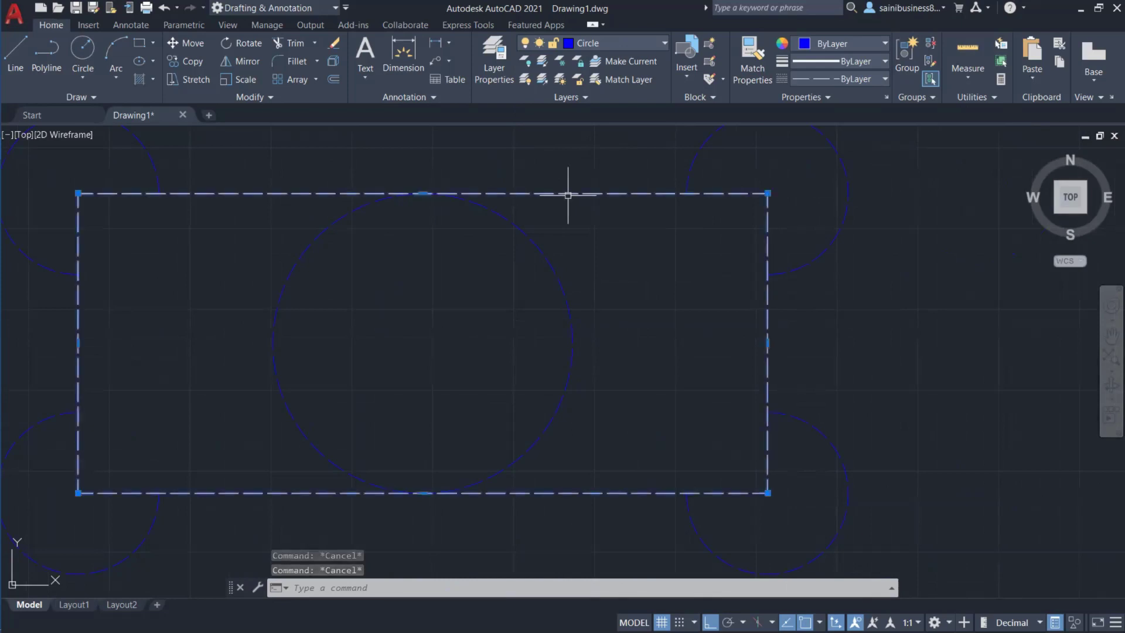
{"action": "left_click", "coordinate": [621, 46]}
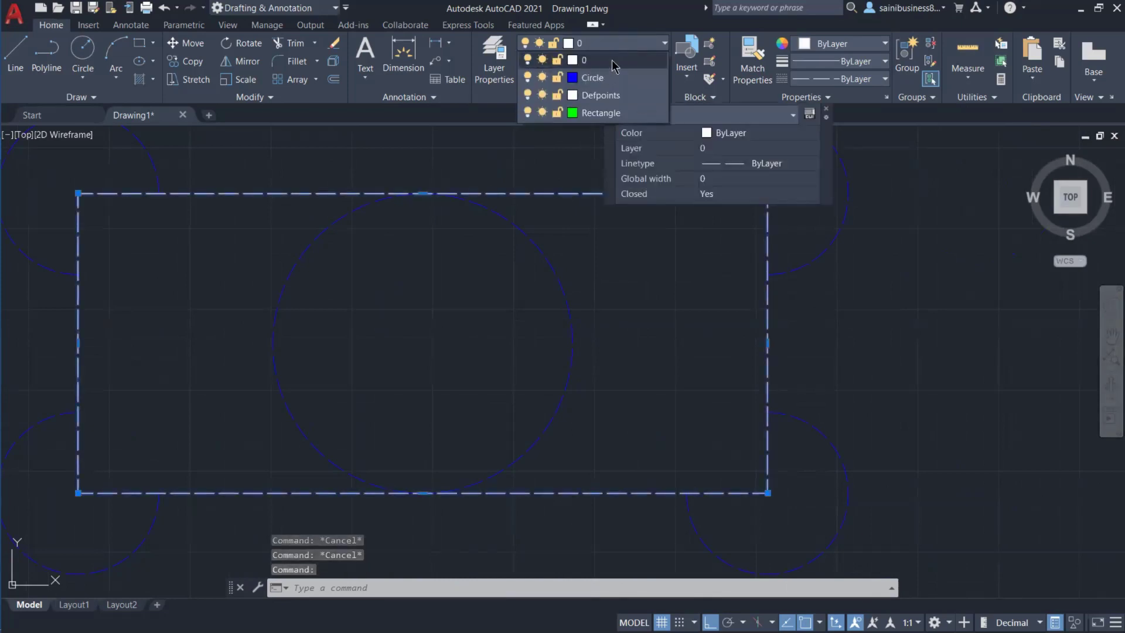
{"action": "left_click", "coordinate": [593, 113]}
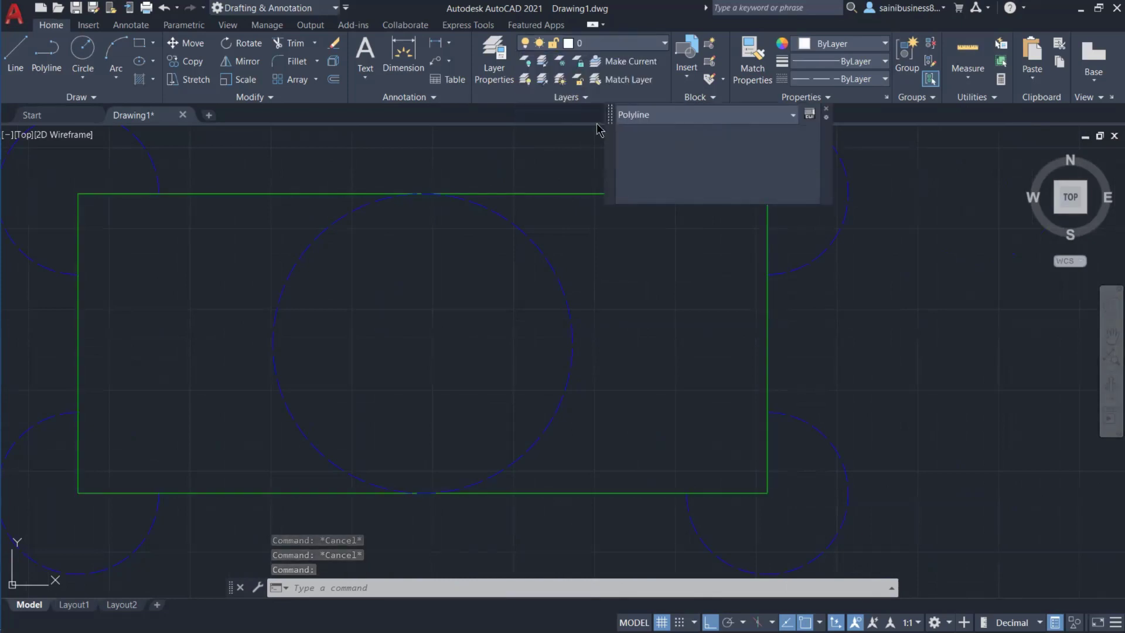
{"action": "key", "text": "Escape"}
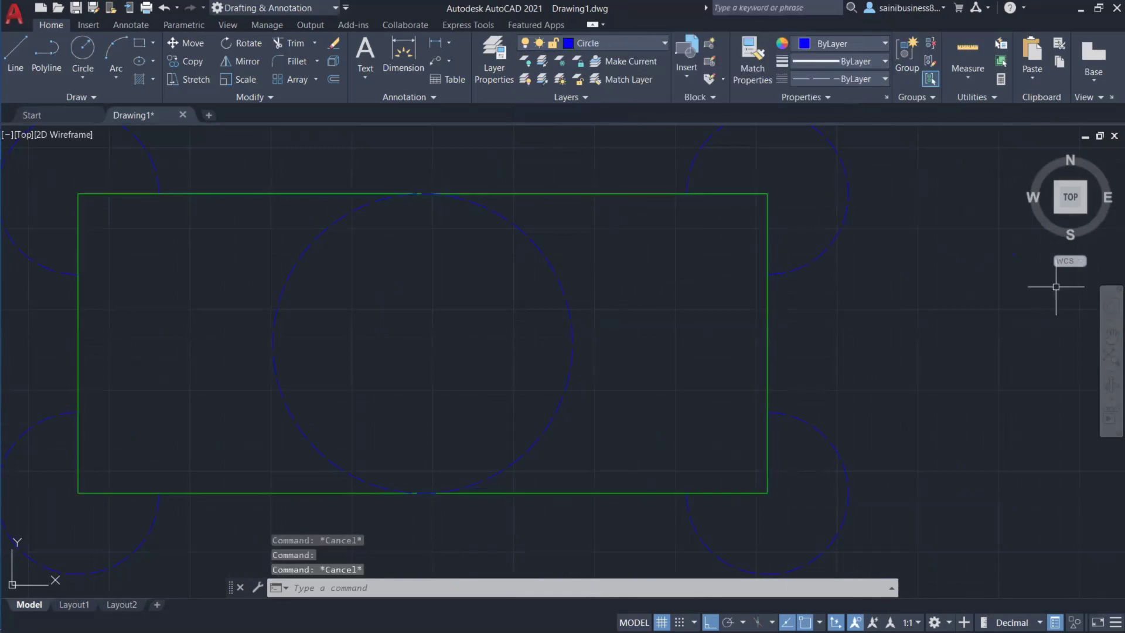
Pan the drawing view to the right and reopen the Layer dropdown.
{"action": "left_click", "coordinate": [1112, 331]}
{"action": "left_click_drag", "start_coordinate": [556, 307], "coordinate": [652, 314]}
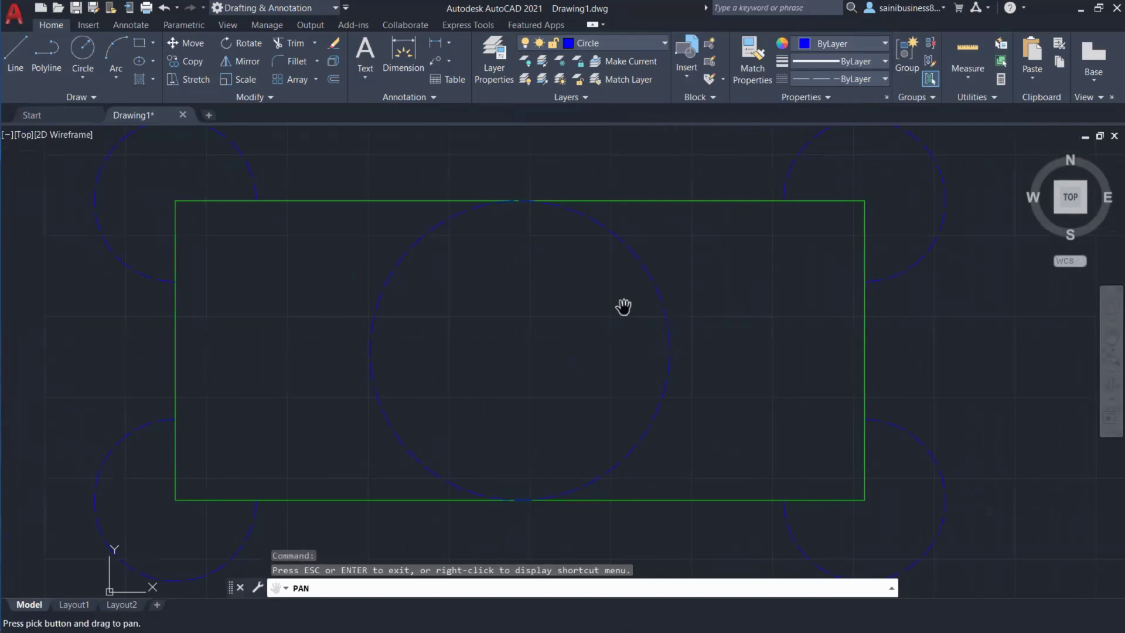
{"action": "scroll", "coordinate": [623, 306], "scroll_direction": "down", "scroll_amount": 2}
{"action": "scroll", "coordinate": [622, 306], "scroll_direction": "up", "scroll_amount": 2}
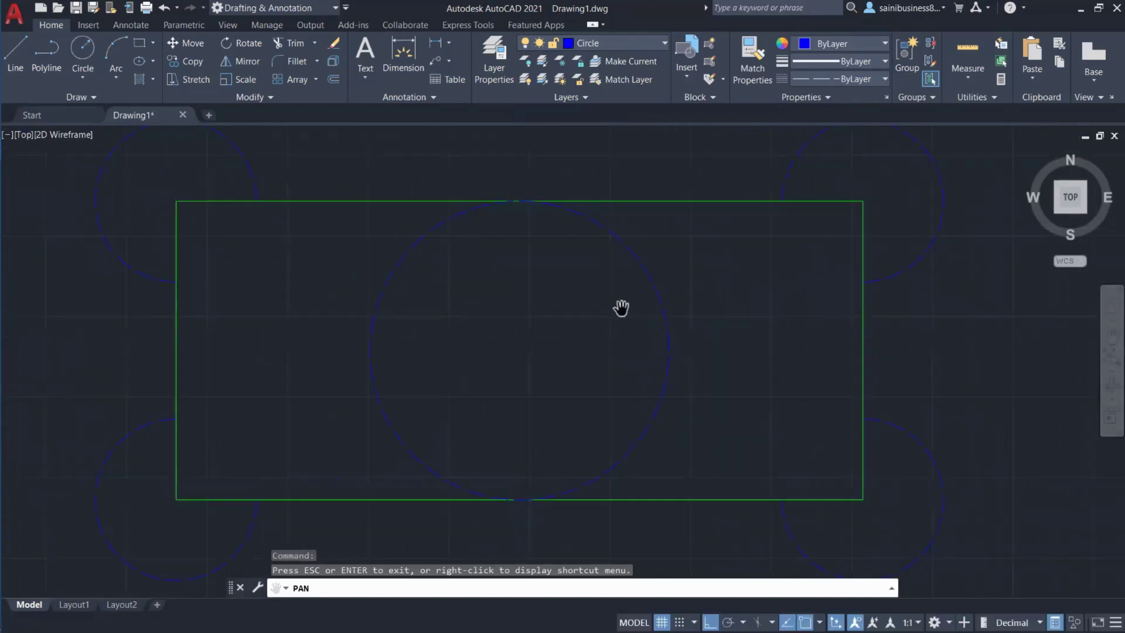
{"action": "key", "text": "Escape"}
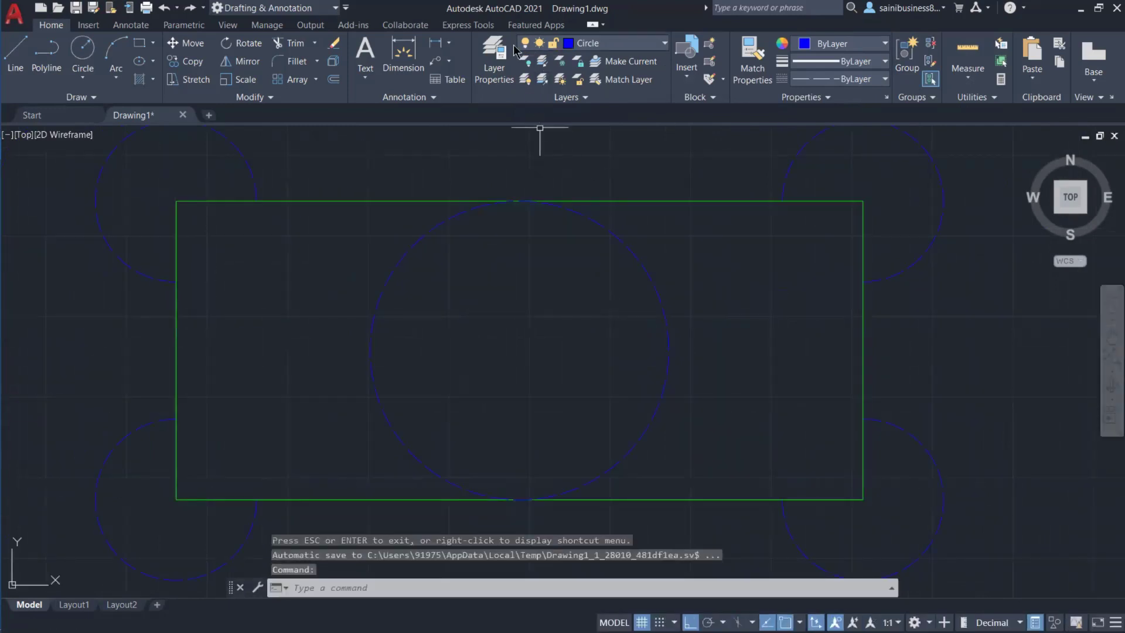
{"action": "left_click", "coordinate": [597, 47]}
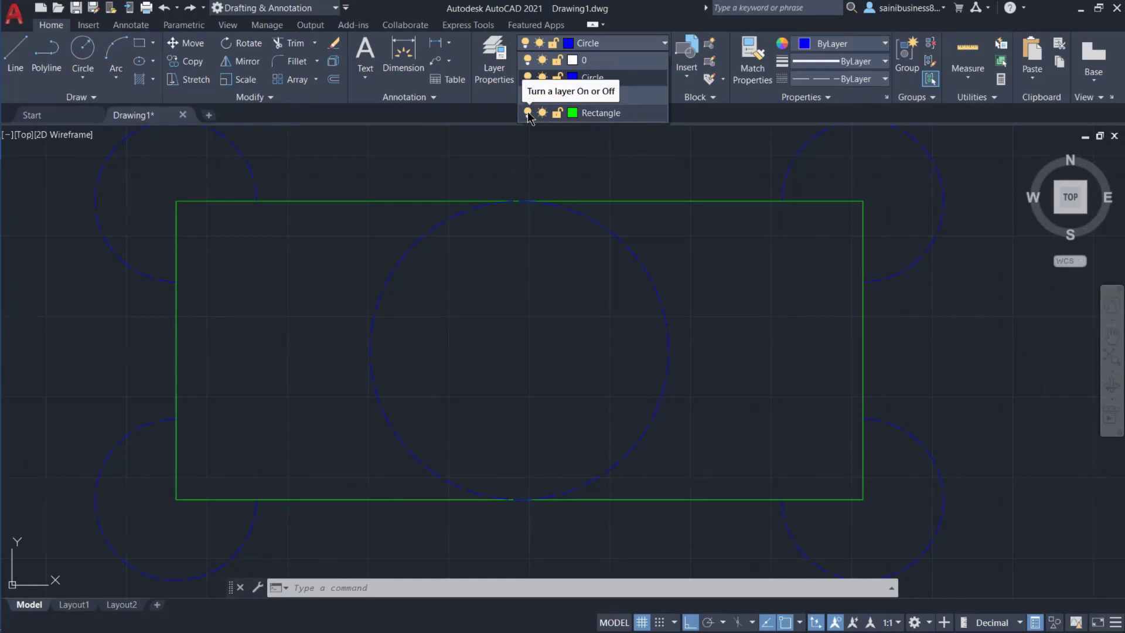
Turn the Rectangle layer off and back on, then freeze and thaw it.
{"action": "left_click", "coordinate": [528, 113]}
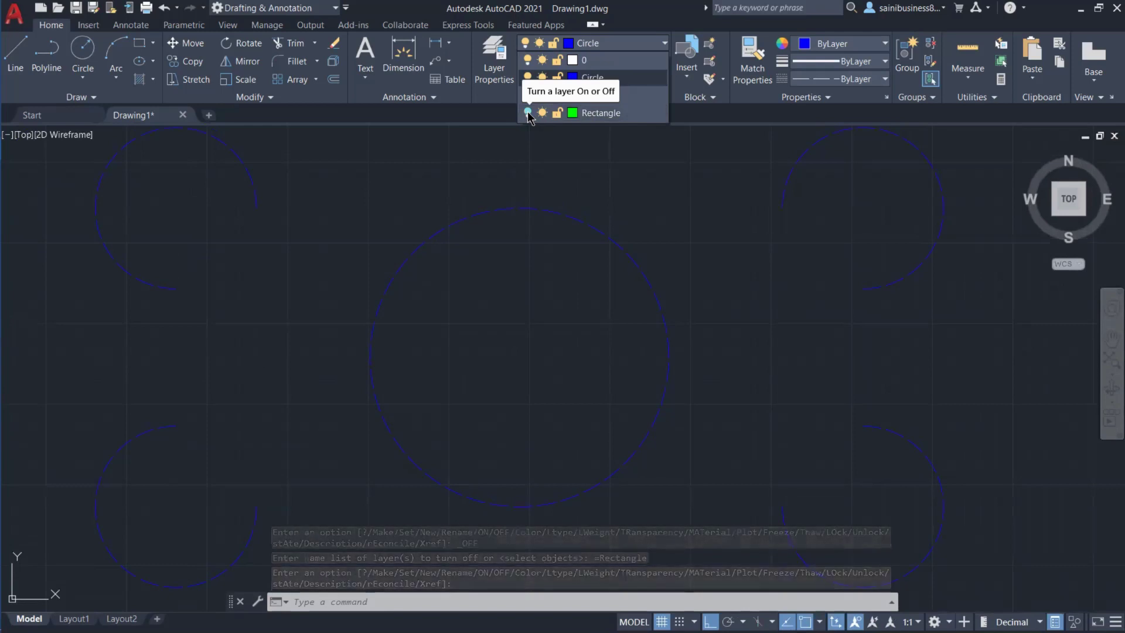
{"action": "left_click", "coordinate": [528, 113]}
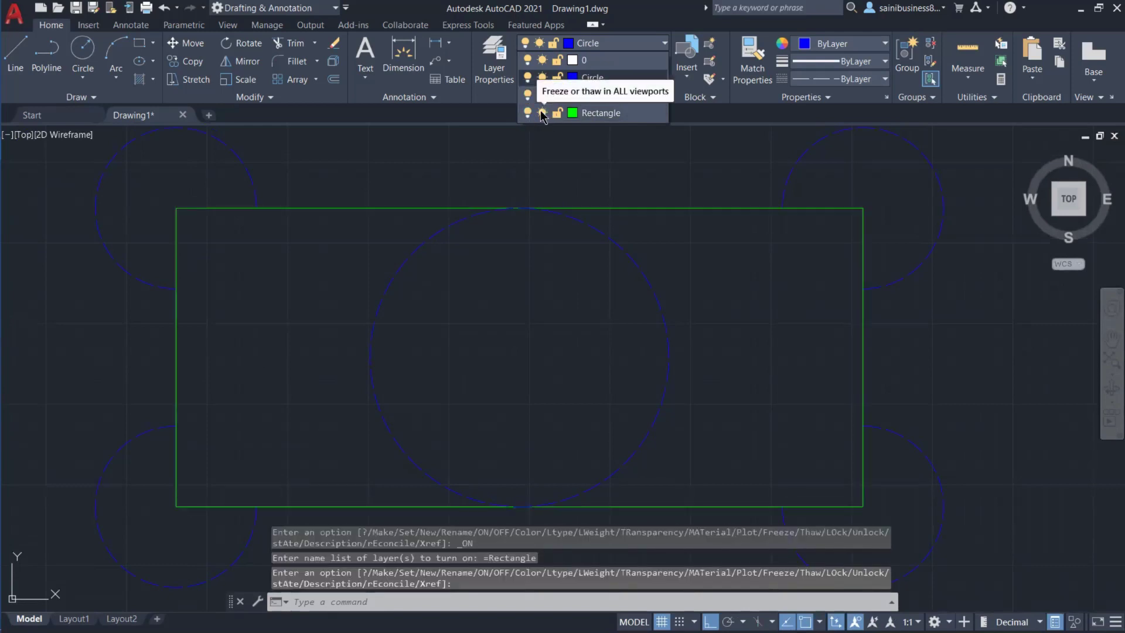
{"action": "left_click", "coordinate": [543, 113]}
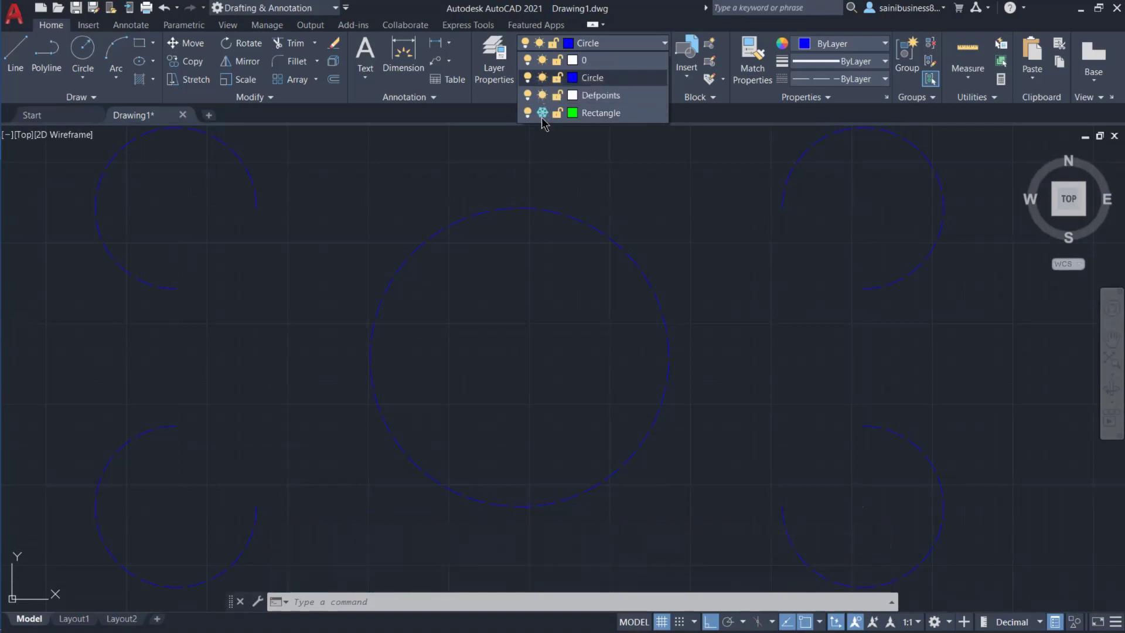
{"action": "left_click", "coordinate": [542, 113]}
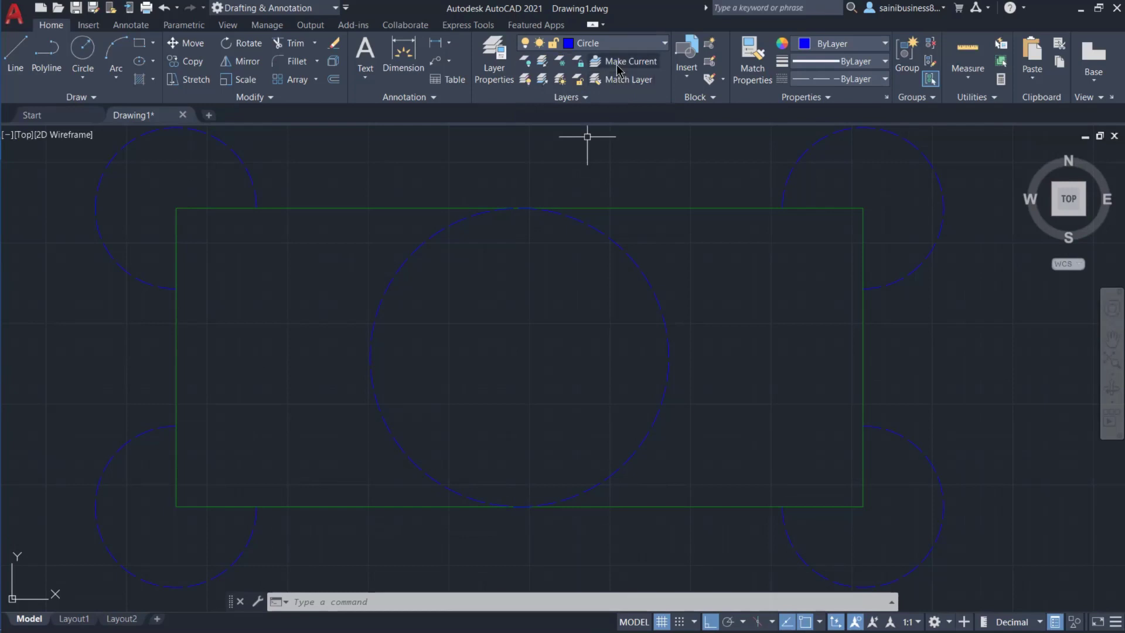
Unlock the Rectangle layer from the Layer dropdown.
{"action": "left_click", "coordinate": [614, 38]}
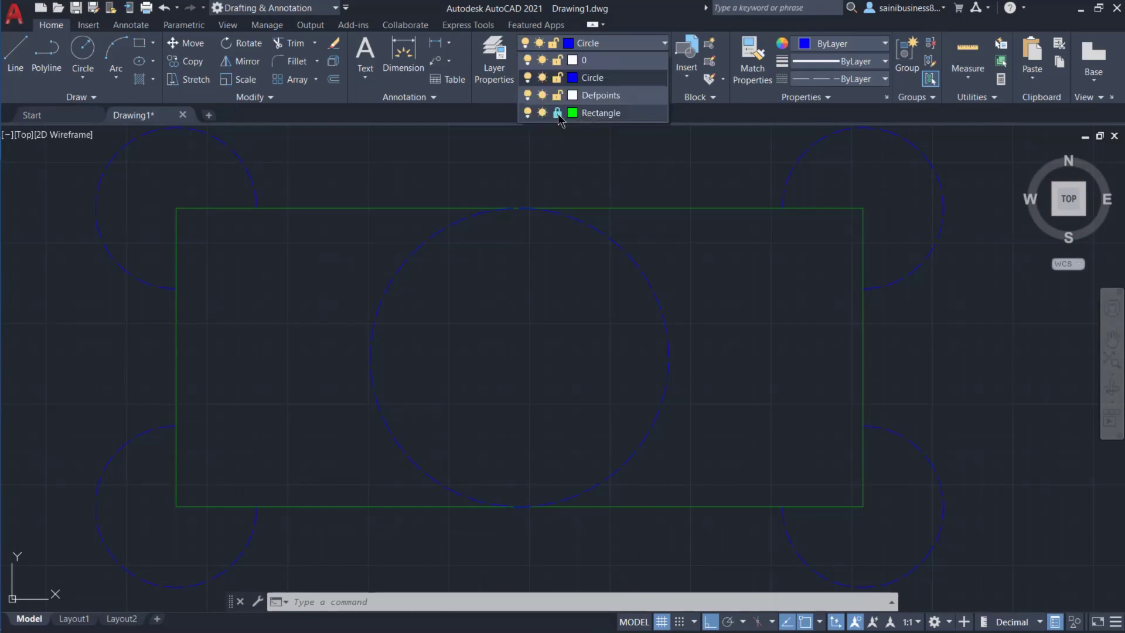
{"action": "left_click", "coordinate": [558, 113]}
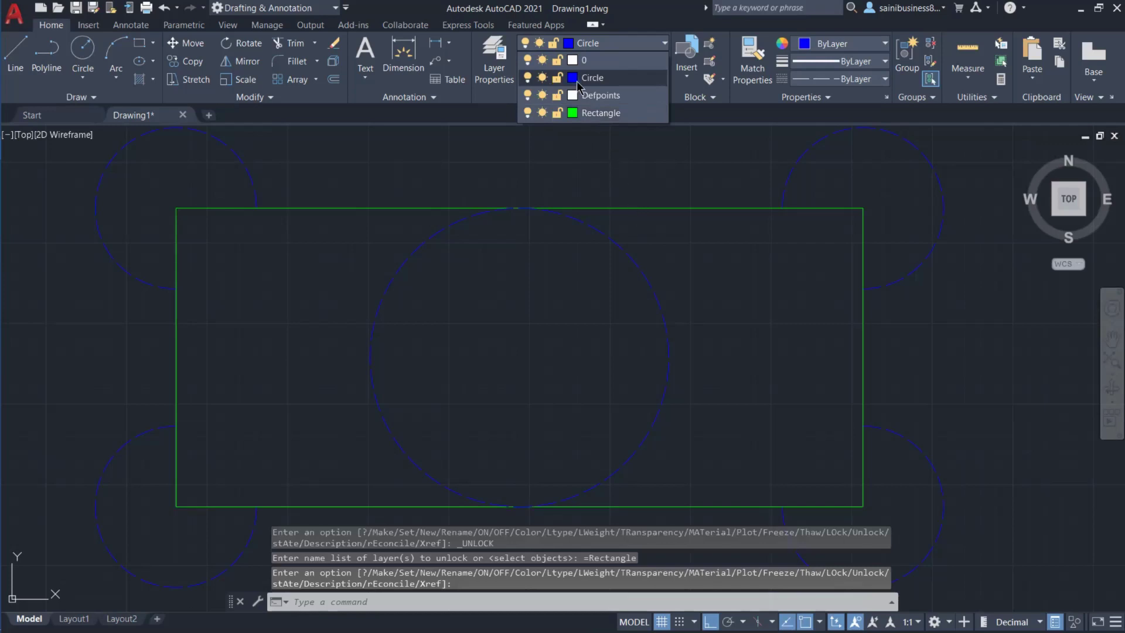
{"action": "left_click", "coordinate": [573, 78]}
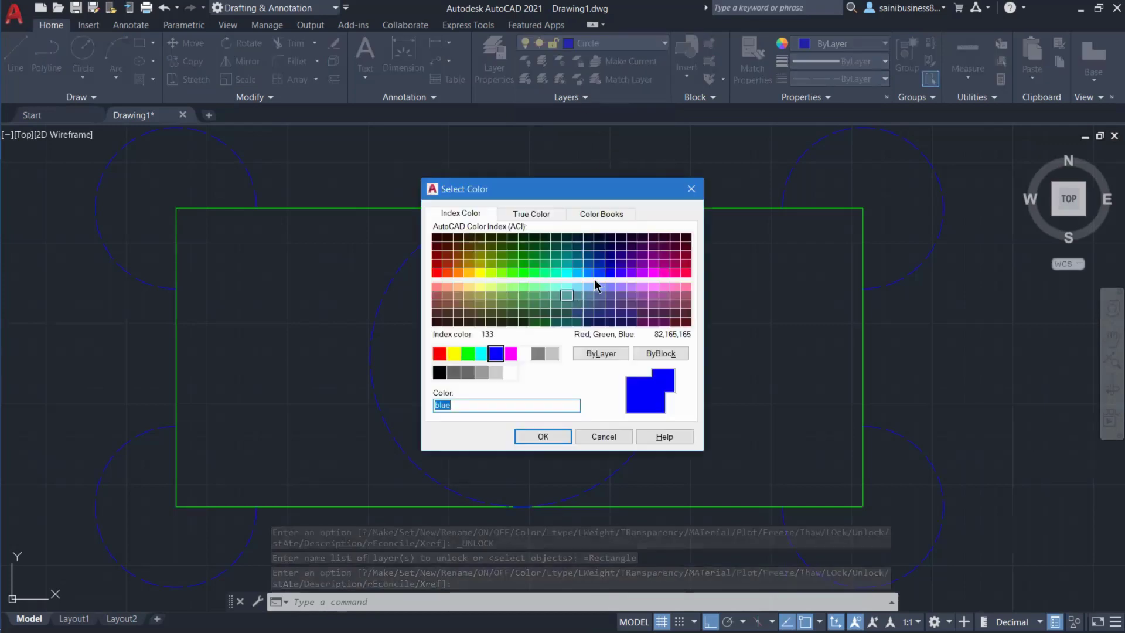
Recolour the Circle layer to red, ACI index 10.
{"action": "left_click", "coordinate": [437, 272]}
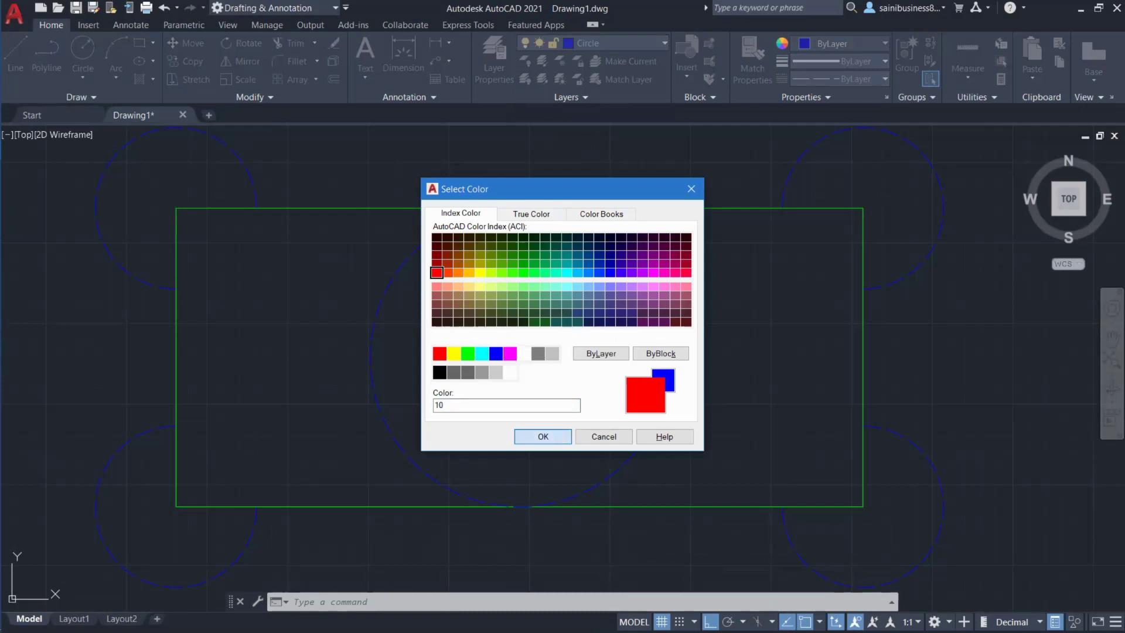
{"action": "left_click", "coordinate": [554, 434]}
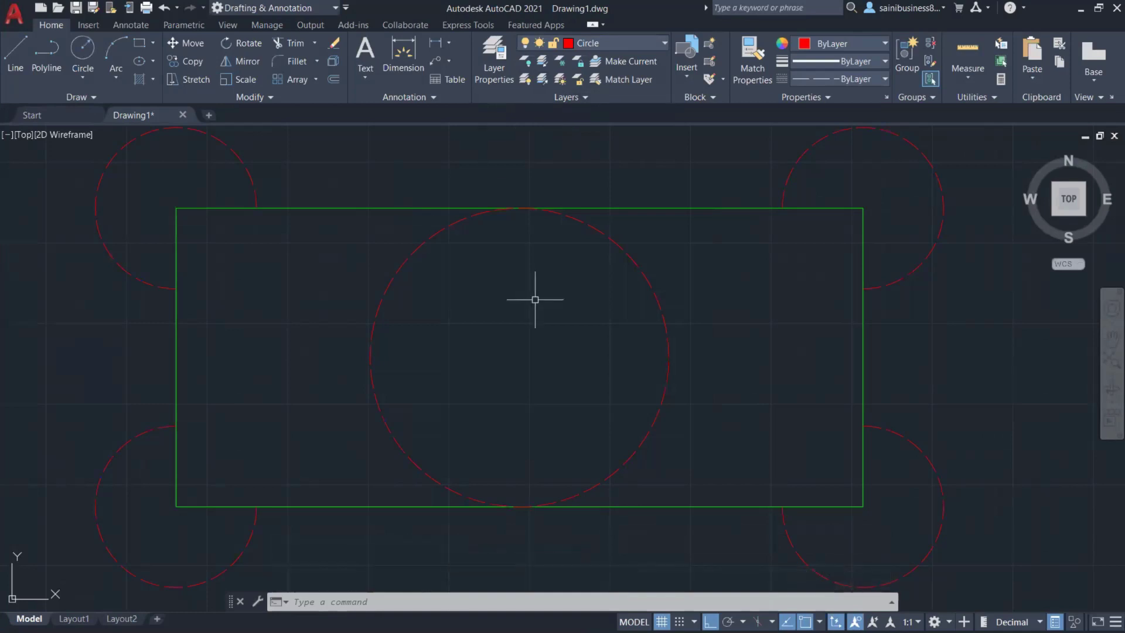
{"action": "left_click", "coordinate": [627, 45]}
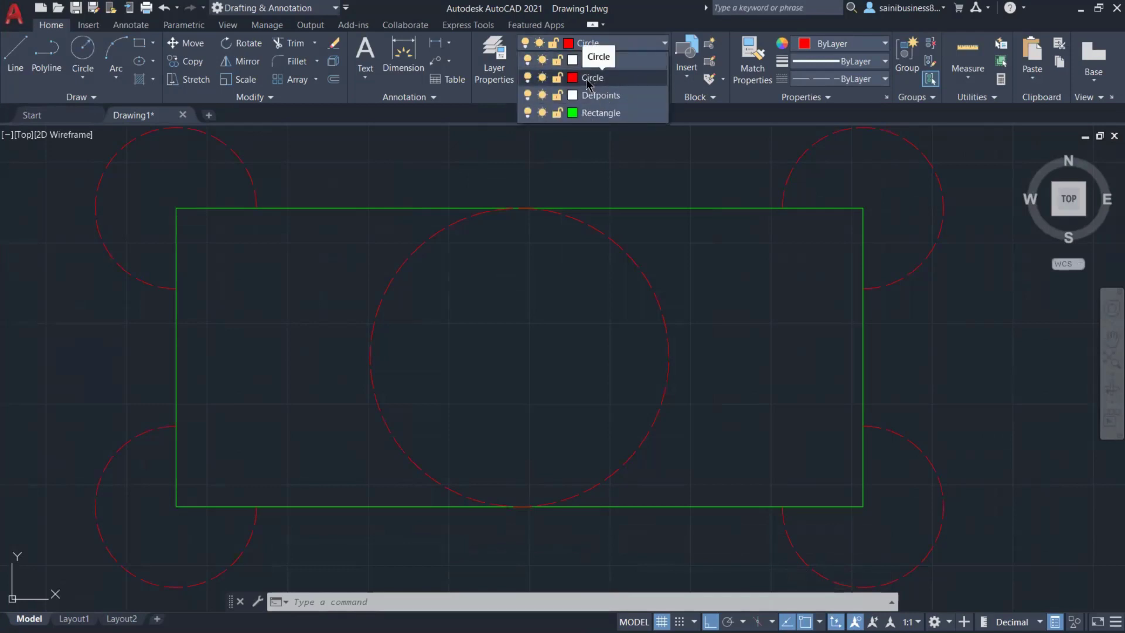
{"action": "left_click", "coordinate": [606, 173]}
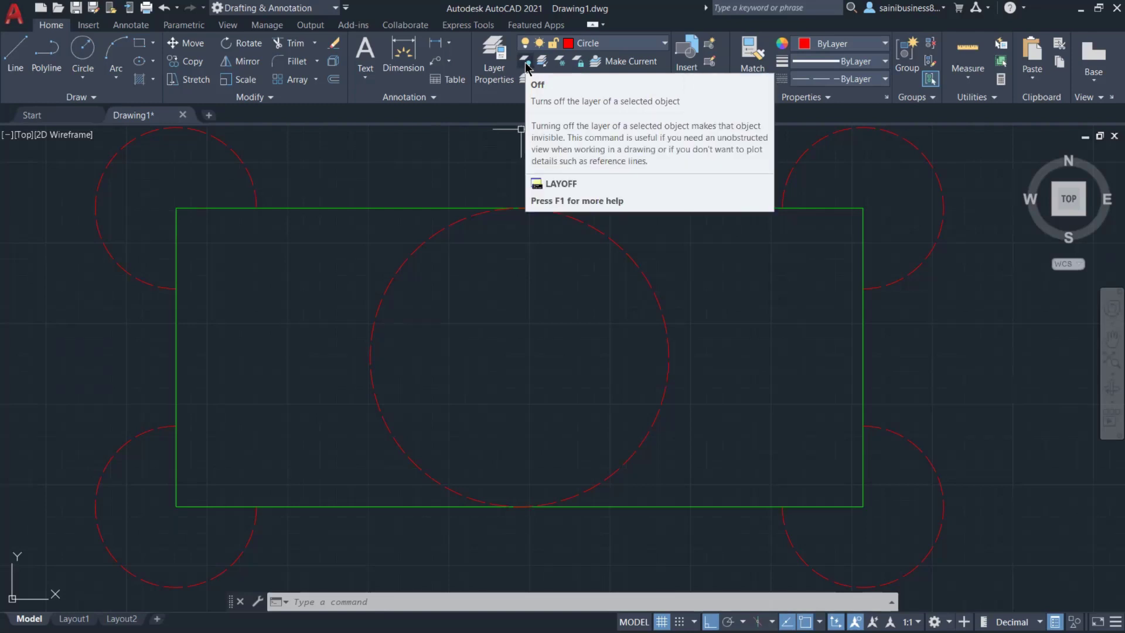
{"action": "left_click", "coordinate": [526, 63]}
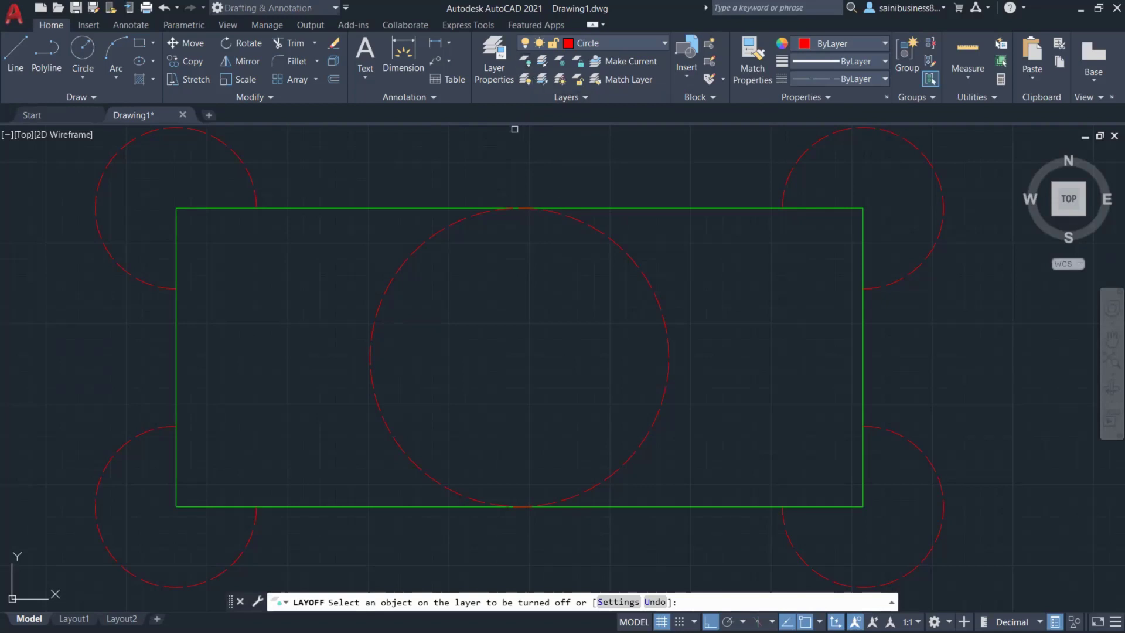
{"action": "left_click", "coordinate": [424, 245]}
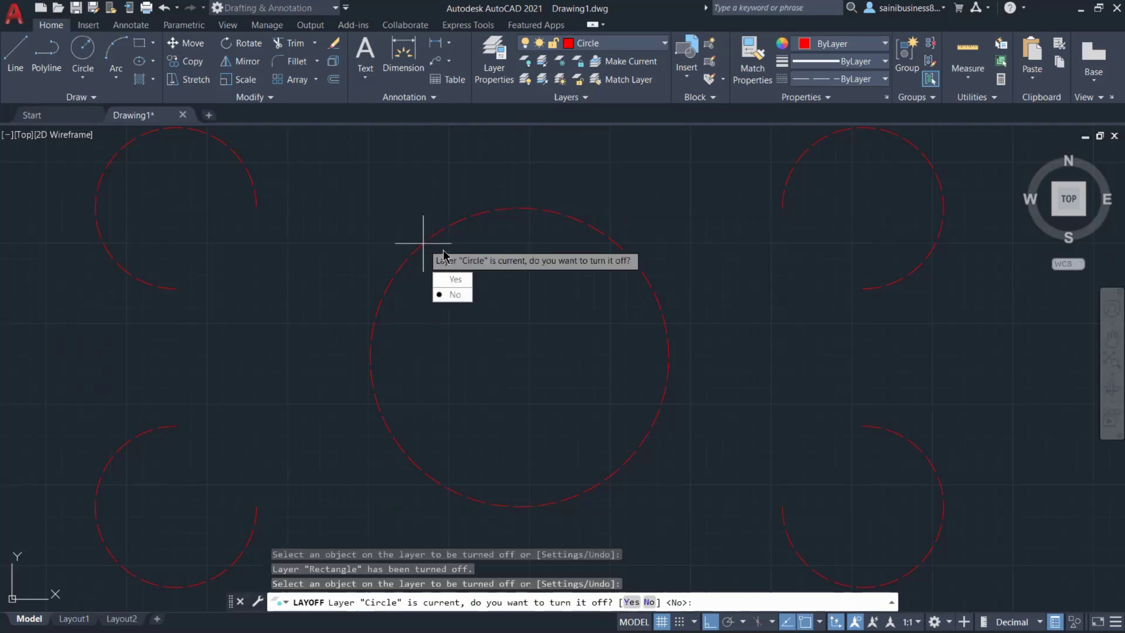
{"action": "key", "text": "Escape"}
{"action": "key", "text": "Escape"}
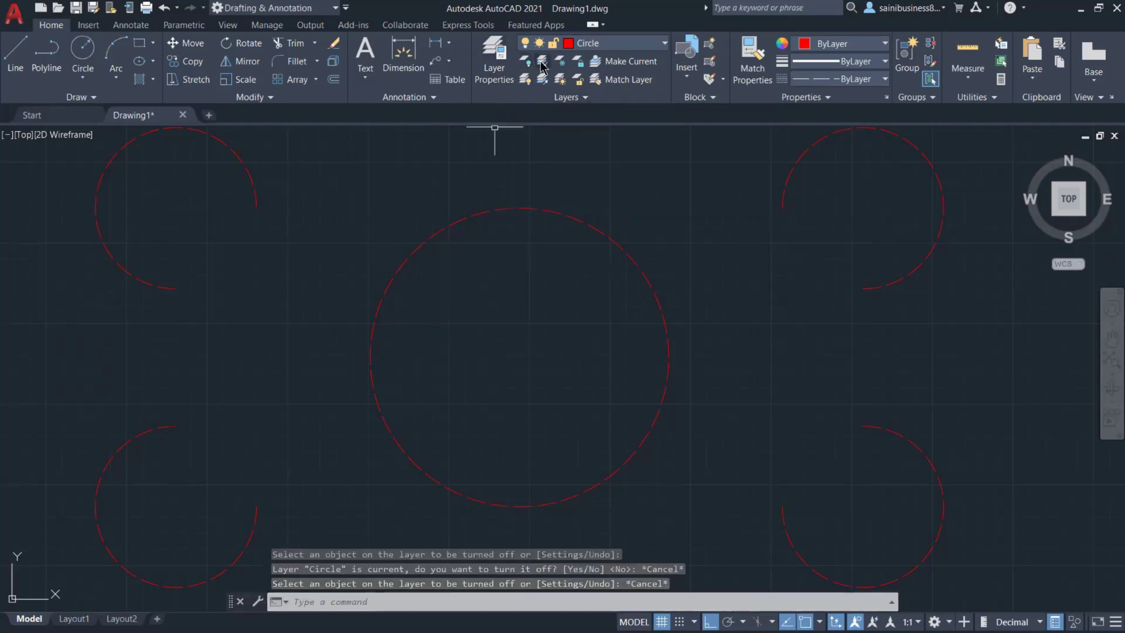
{"action": "key", "text": "ctrl+z"}
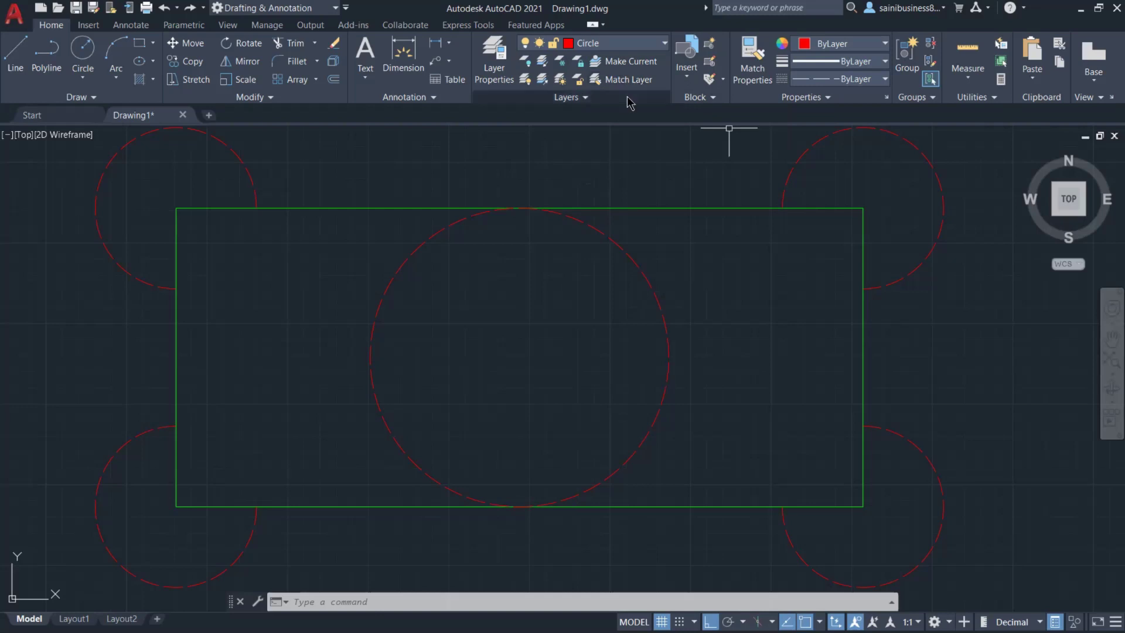
{"action": "left_click", "coordinate": [1113, 339]}
{"action": "mouse_move", "coordinate": [969, 333]}
{"action": "left_mouse_down"}
{"action": "mouse_move", "coordinate": [772, 352]}
{"action": "mouse_move", "coordinate": [659, 351]}
{"action": "mouse_move", "coordinate": [625, 338]}
{"action": "left_mouse_up"}
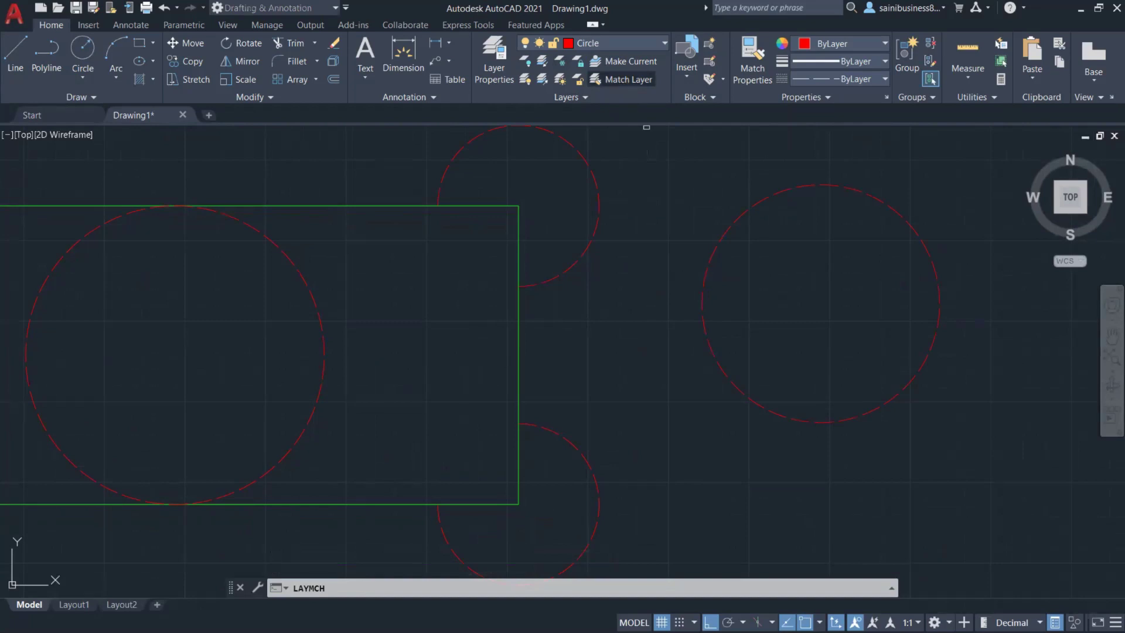
{"action": "key", "text": "Return"}
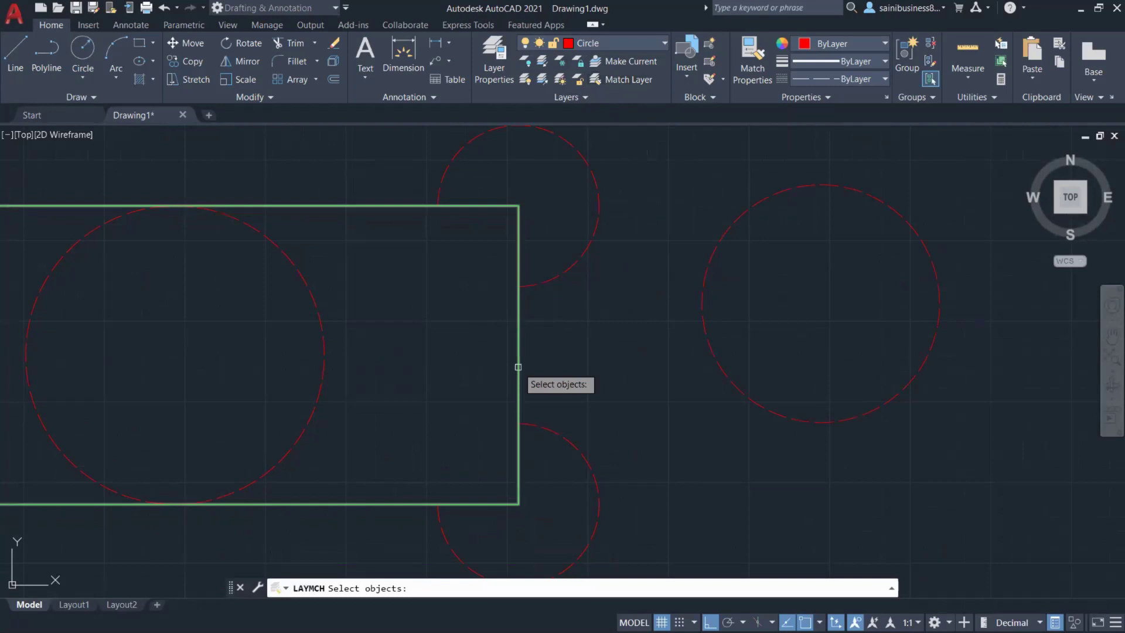
{"action": "left_click", "coordinate": [518, 367]}
{"action": "key", "text": "Return"}
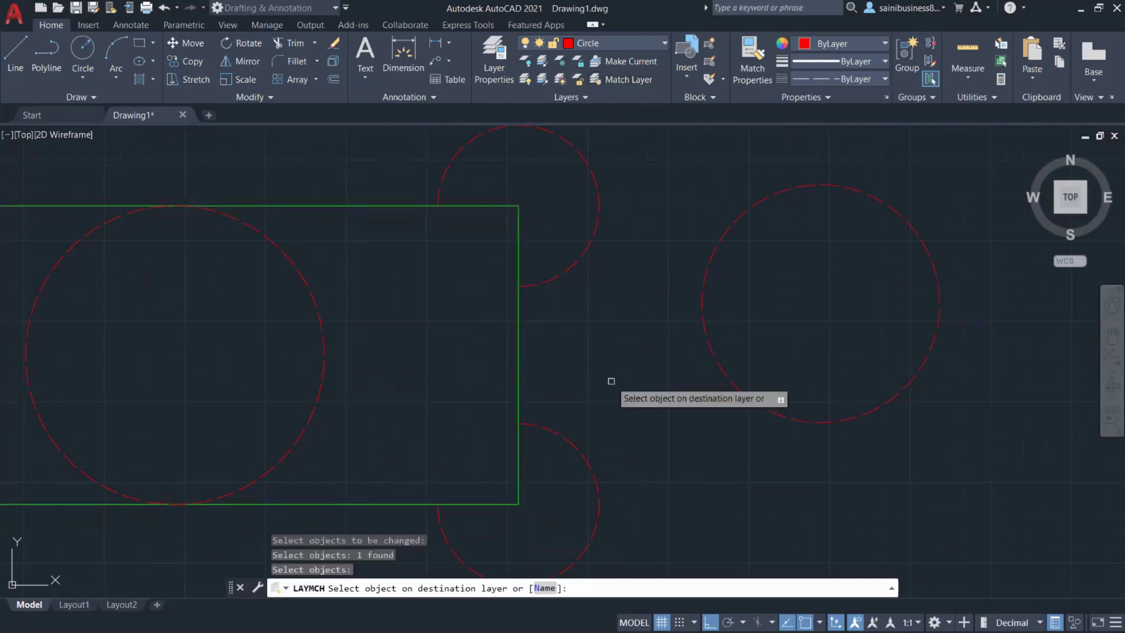
{"action": "left_click", "coordinate": [760, 198]}
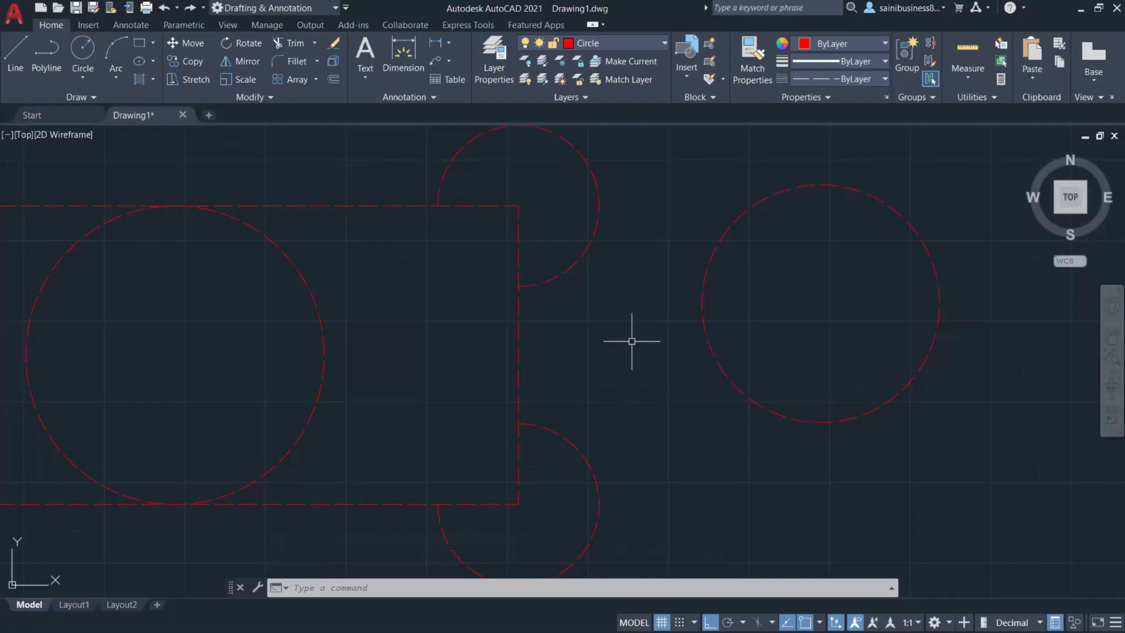
{"action": "key", "text": "ctrl+z"}
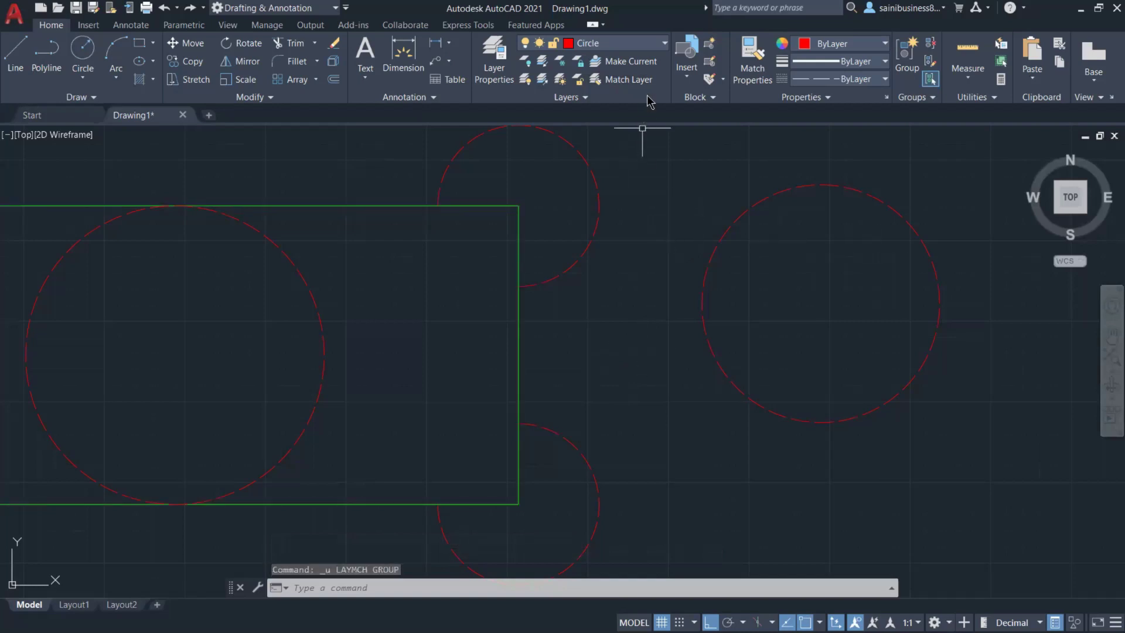
Turn all layers on with LAYON, then zoom out and pan to show the left title-block table.
{"action": "left_click", "coordinate": [525, 80]}
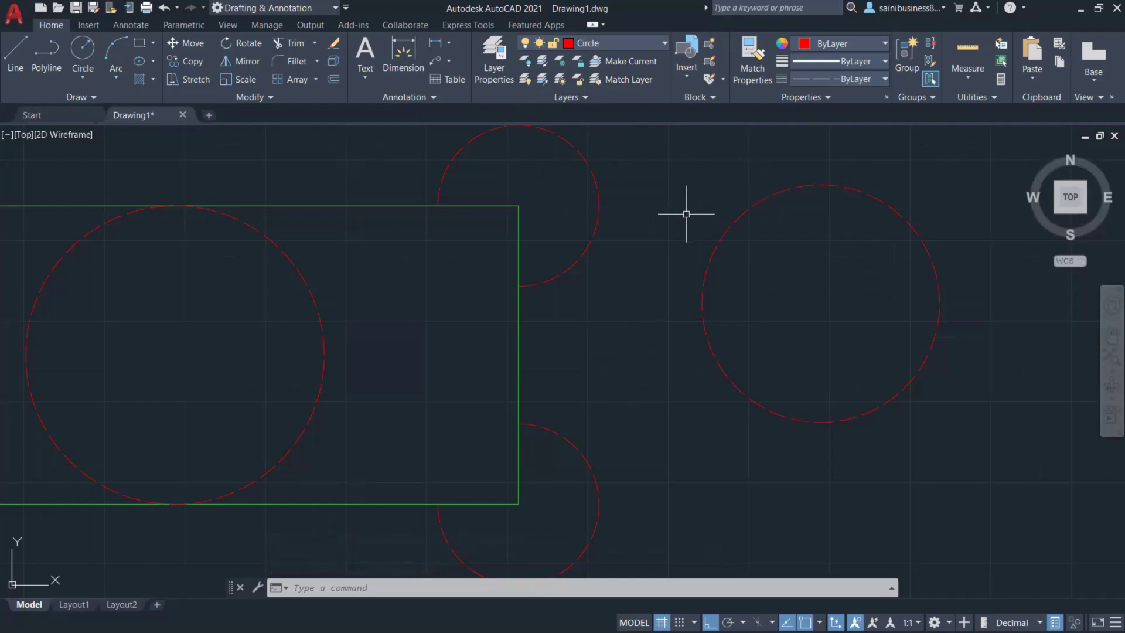
{"action": "scroll", "coordinate": [678, 234], "scroll_direction": "down", "scroll_amount": 2}
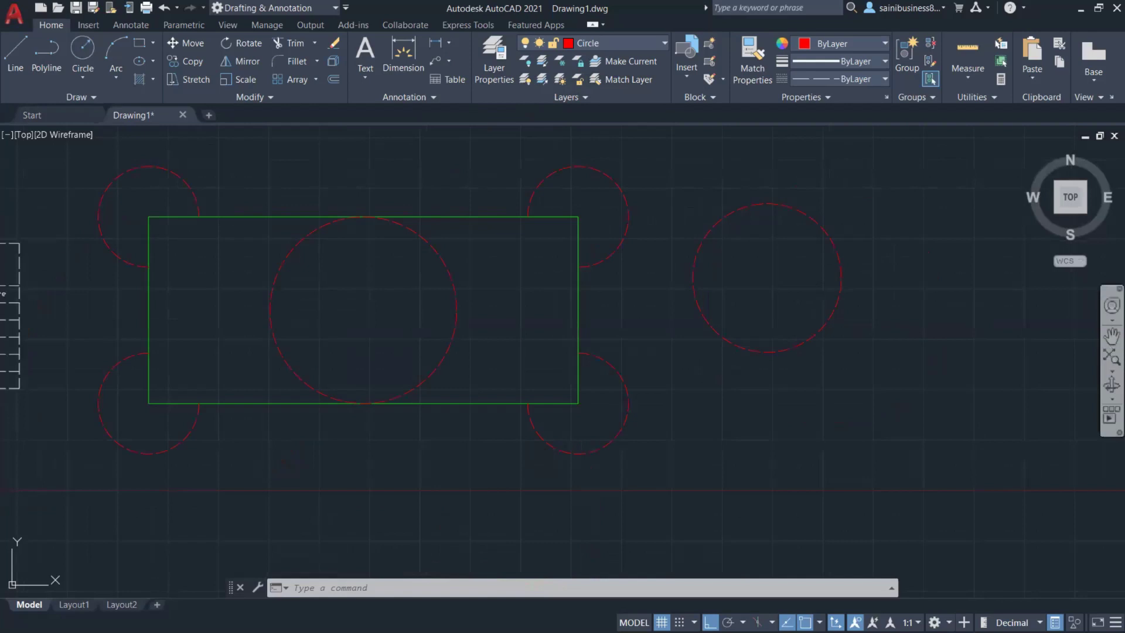
{"action": "left_click", "coordinate": [1112, 335]}
{"action": "mouse_move", "coordinate": [445, 337]}
{"action": "left_mouse_down"}
{"action": "mouse_move", "coordinate": [532, 389]}
{"action": "mouse_move", "coordinate": [588, 371]}
{"action": "mouse_move", "coordinate": [585, 359]}
{"action": "left_mouse_up"}
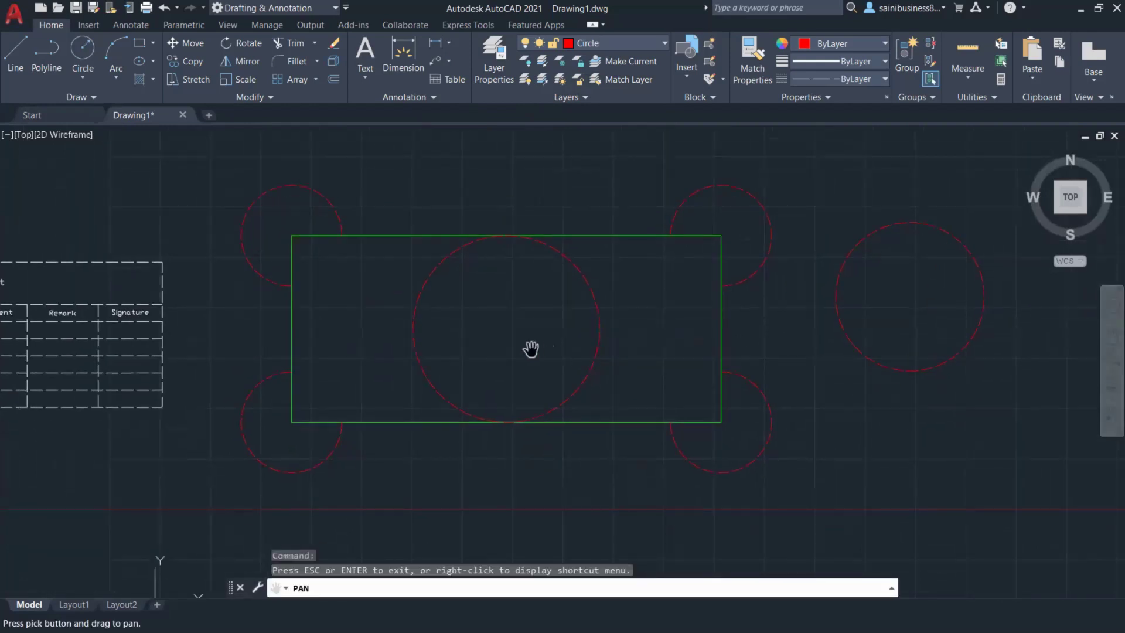
{"action": "key", "text": "Escape"}
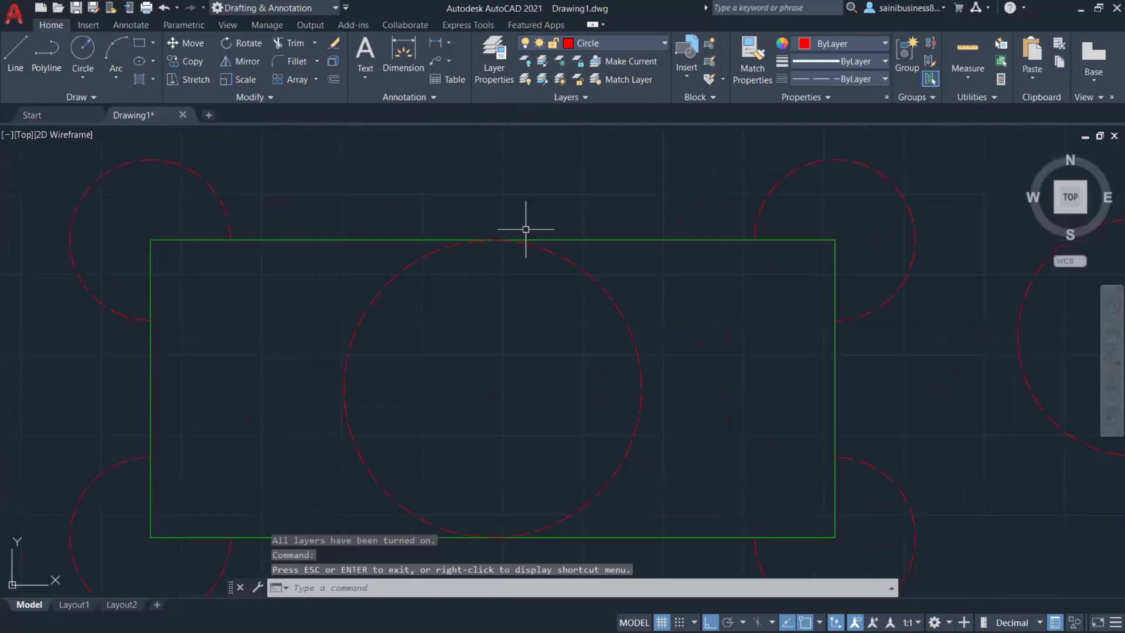
{"action": "scroll", "coordinate": [525, 228], "scroll_direction": "up", "scroll_amount": 2}
{"action": "scroll", "coordinate": [522, 213], "scroll_direction": "down", "scroll_amount": 2}
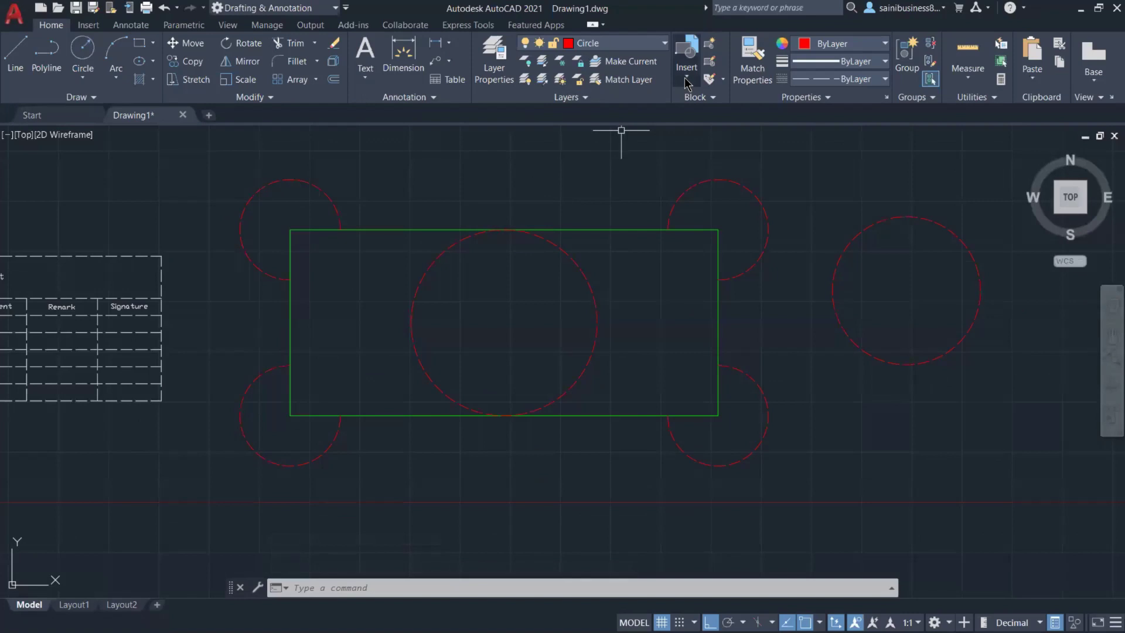
Drop locked layer fading from 50% to 0%, raise it to about 41%, and select the value box.
{"action": "left_click", "coordinate": [585, 98]}
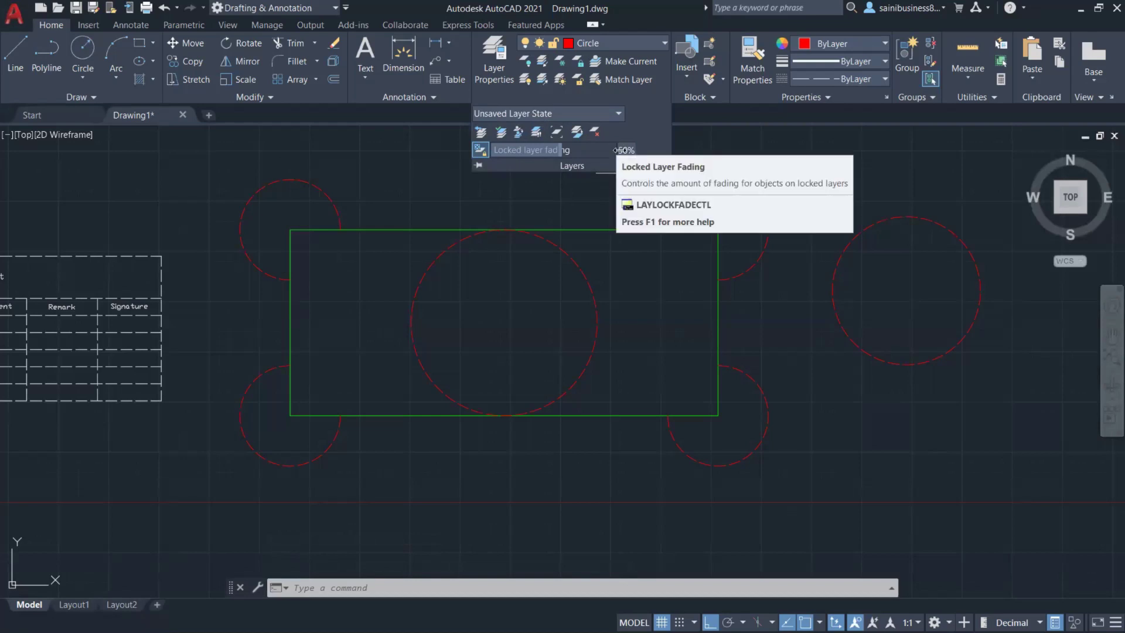
{"action": "left_click_drag", "start_coordinate": [616, 150], "coordinate": [567, 157]}
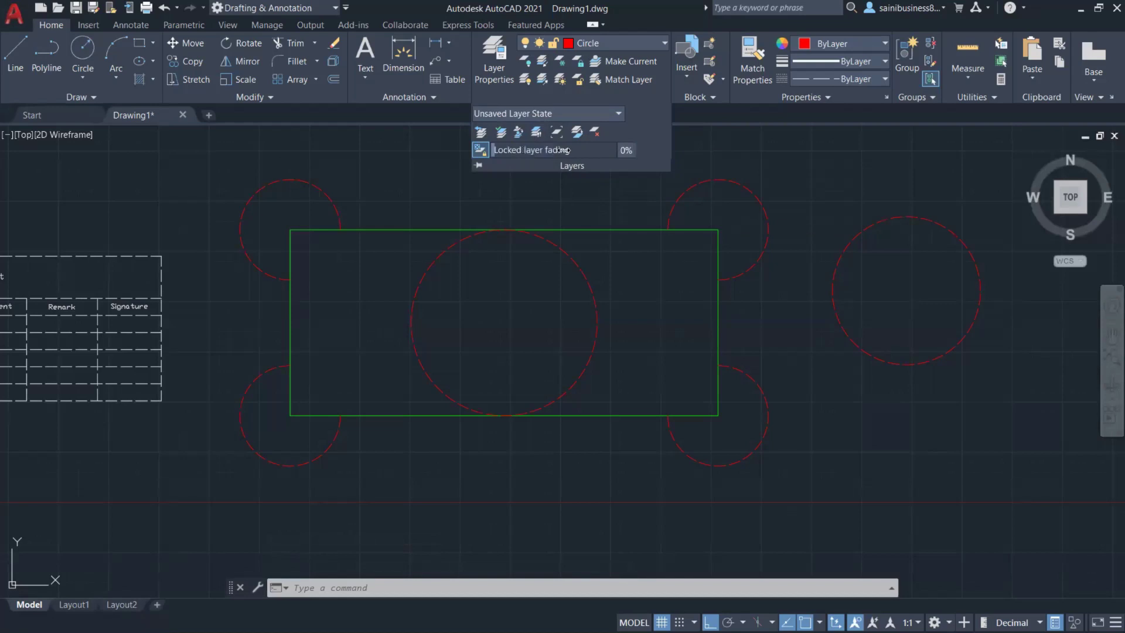
{"action": "mouse_move", "coordinate": [564, 151]}
{"action": "left_mouse_down"}
{"action": "mouse_move", "coordinate": [775, 179]}
{"action": "mouse_move", "coordinate": [618, 146]}
{"action": "left_mouse_up"}
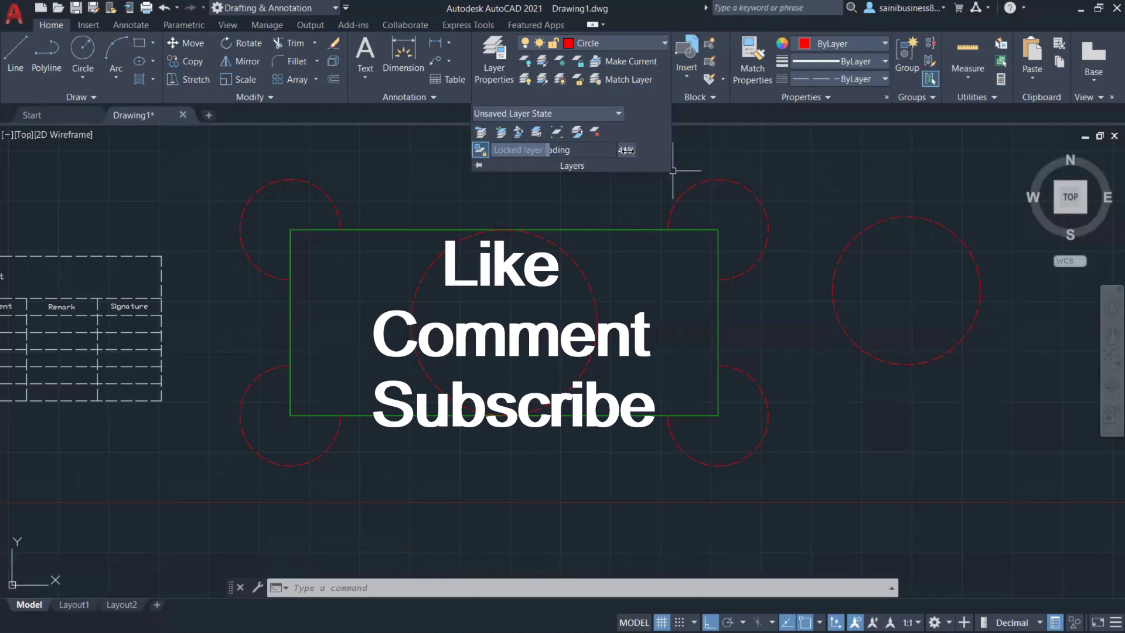
{"action": "left_click", "coordinate": [617, 146]}
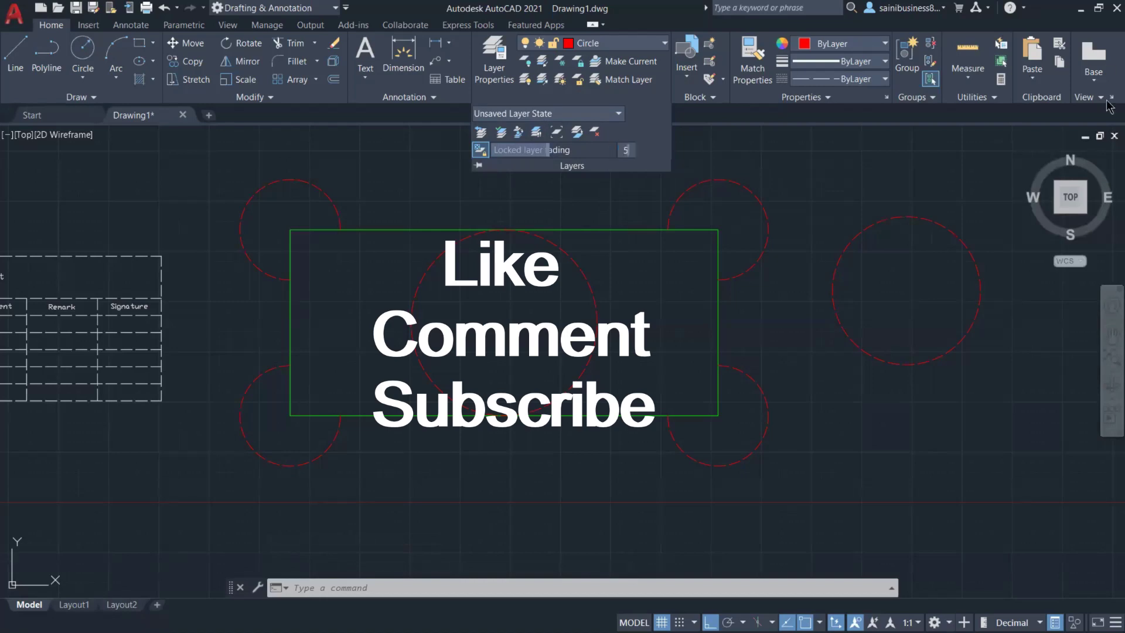